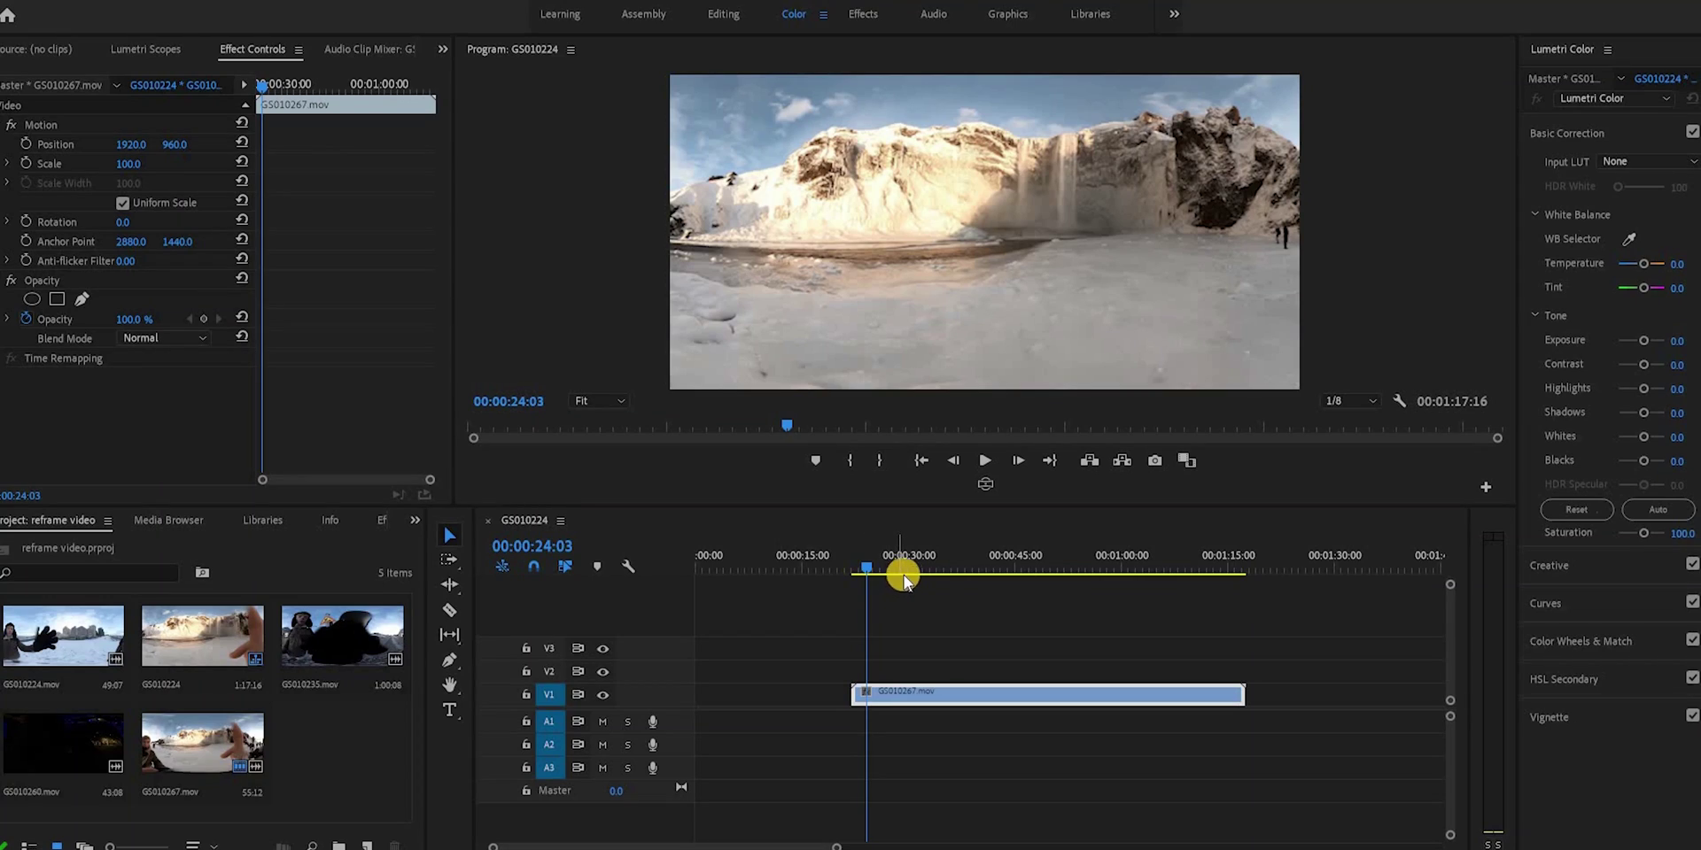
- Look around the waterfall scene near 00:00:38:15 in the VR video view with the paused resolution set to Full
{"action": "left_click_drag", "start_coordinate": [907, 572], "coordinate": [969, 567]}
{"action": "left_click", "coordinate": [985, 484]}
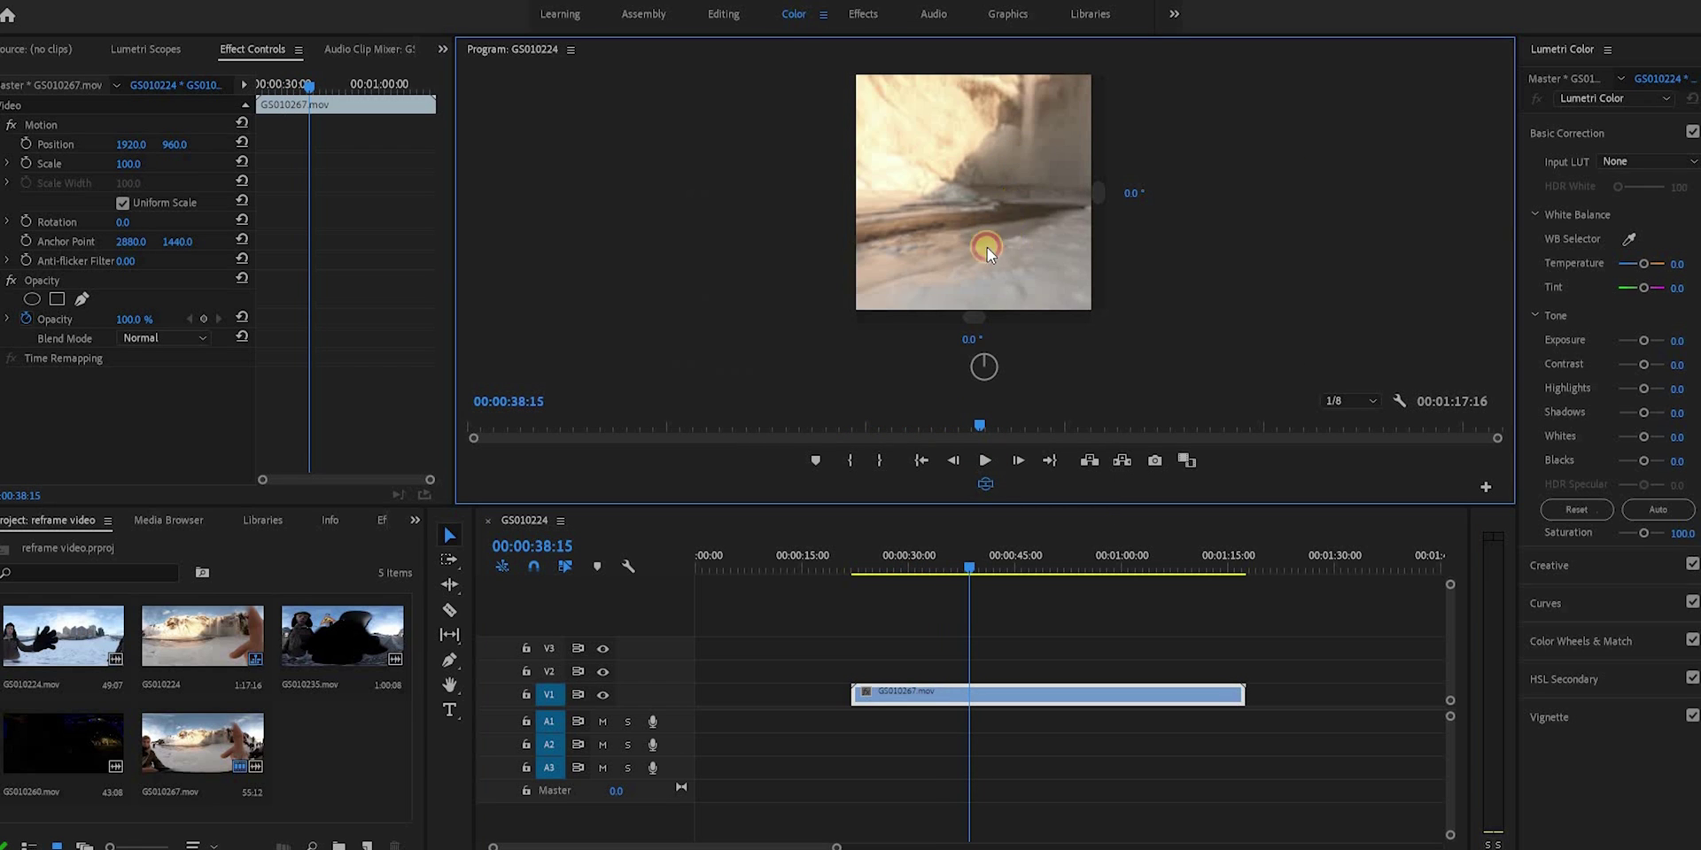
{"action": "left_click_drag", "start_coordinate": [988, 252], "coordinate": [973, 208]}
{"action": "right_click", "coordinate": [972, 208]}
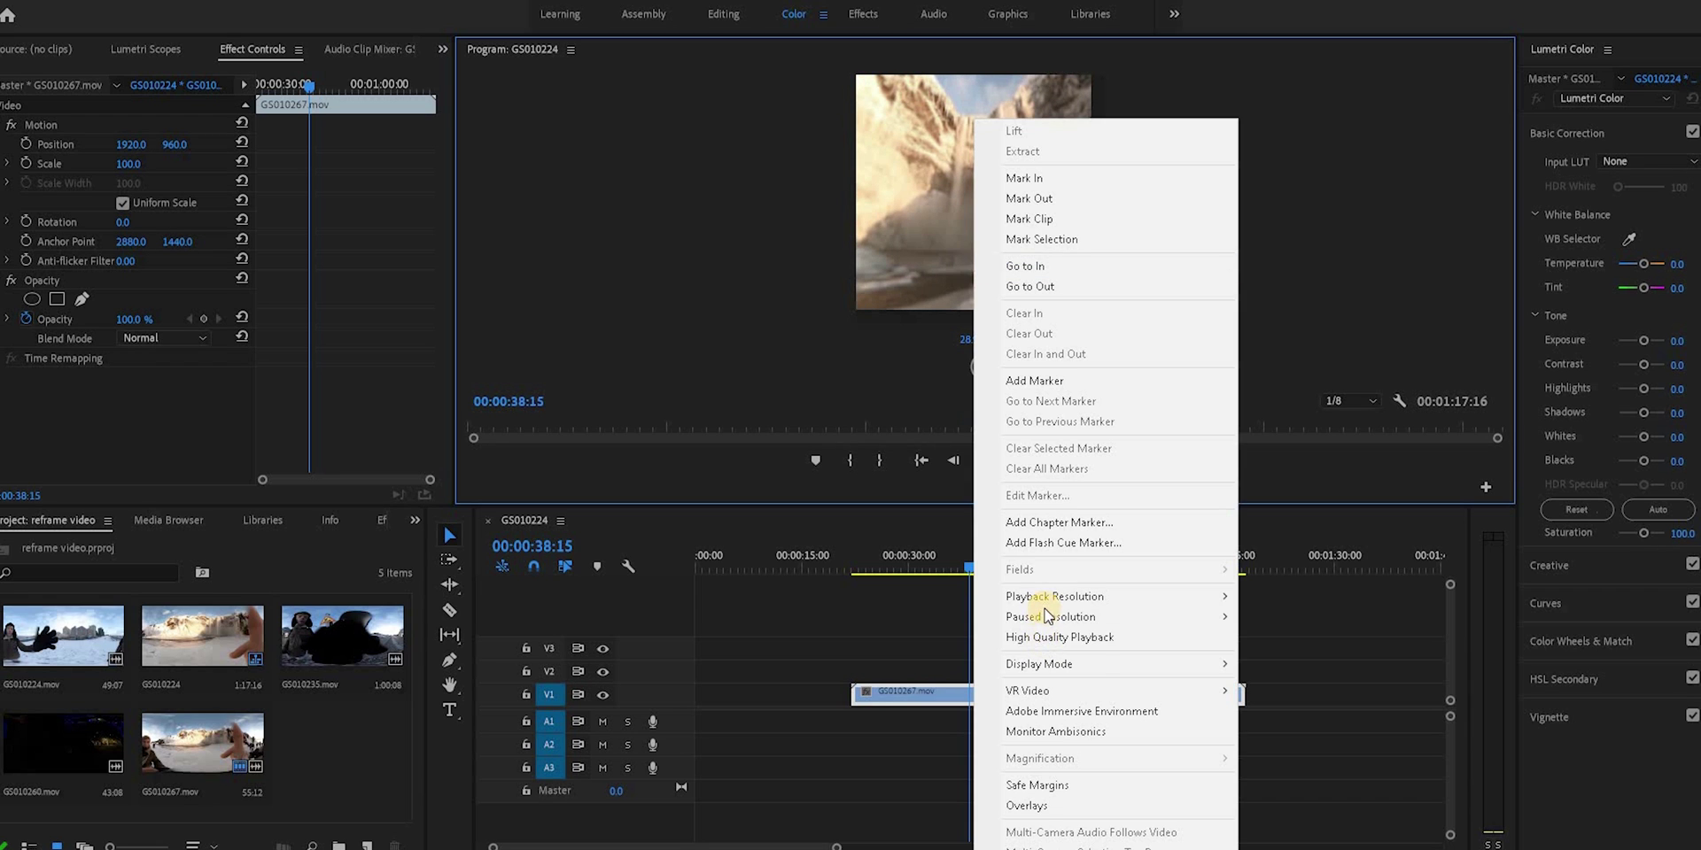
{"action": "left_click", "coordinate": [1284, 617]}
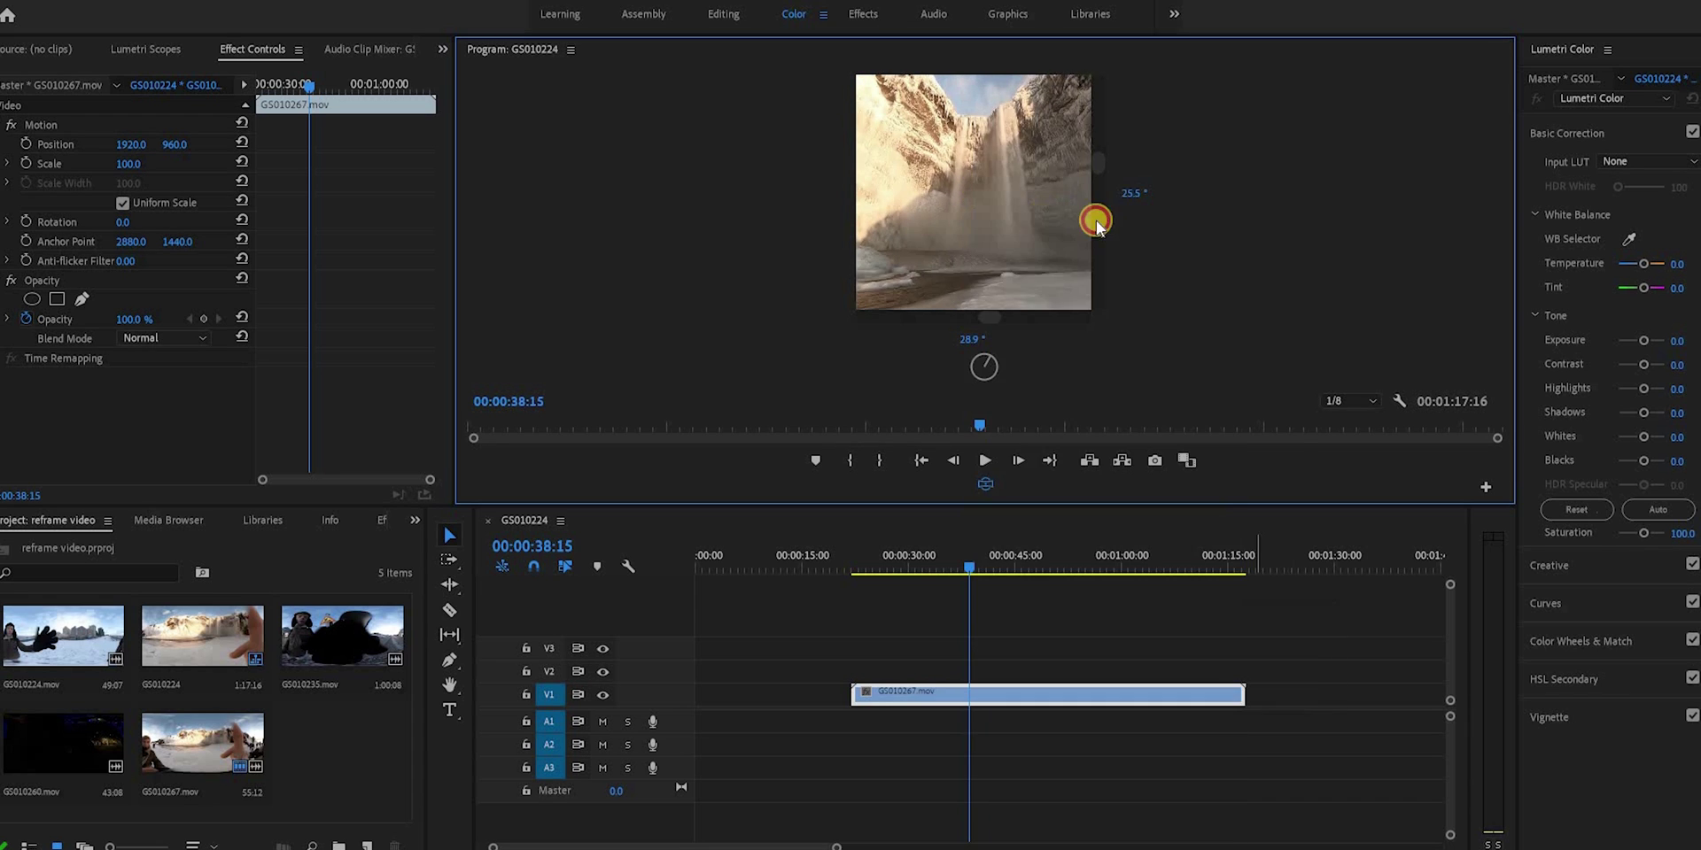
{"action": "left_click_drag", "start_coordinate": [927, 217], "coordinate": [833, 319]}
{"action": "left_click", "coordinate": [985, 480]}
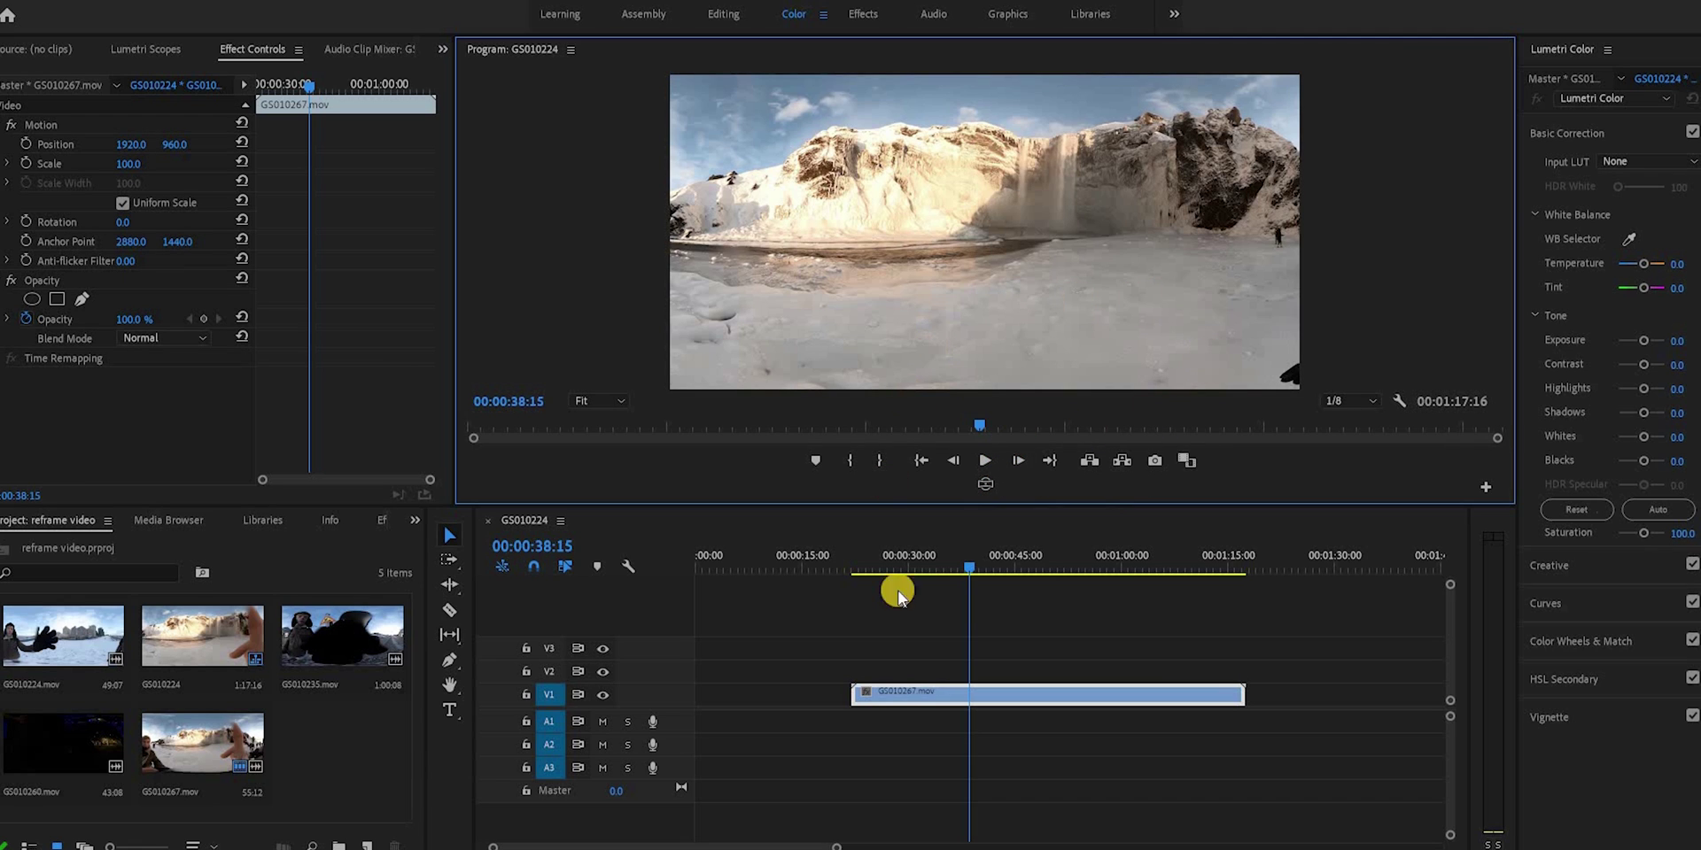
- Apply the GoPro FX Reframe video effect to the GS010267.mov clip on V1
{"action": "left_click", "coordinate": [415, 520]}
{"action": "left_click", "coordinate": [450, 624]}
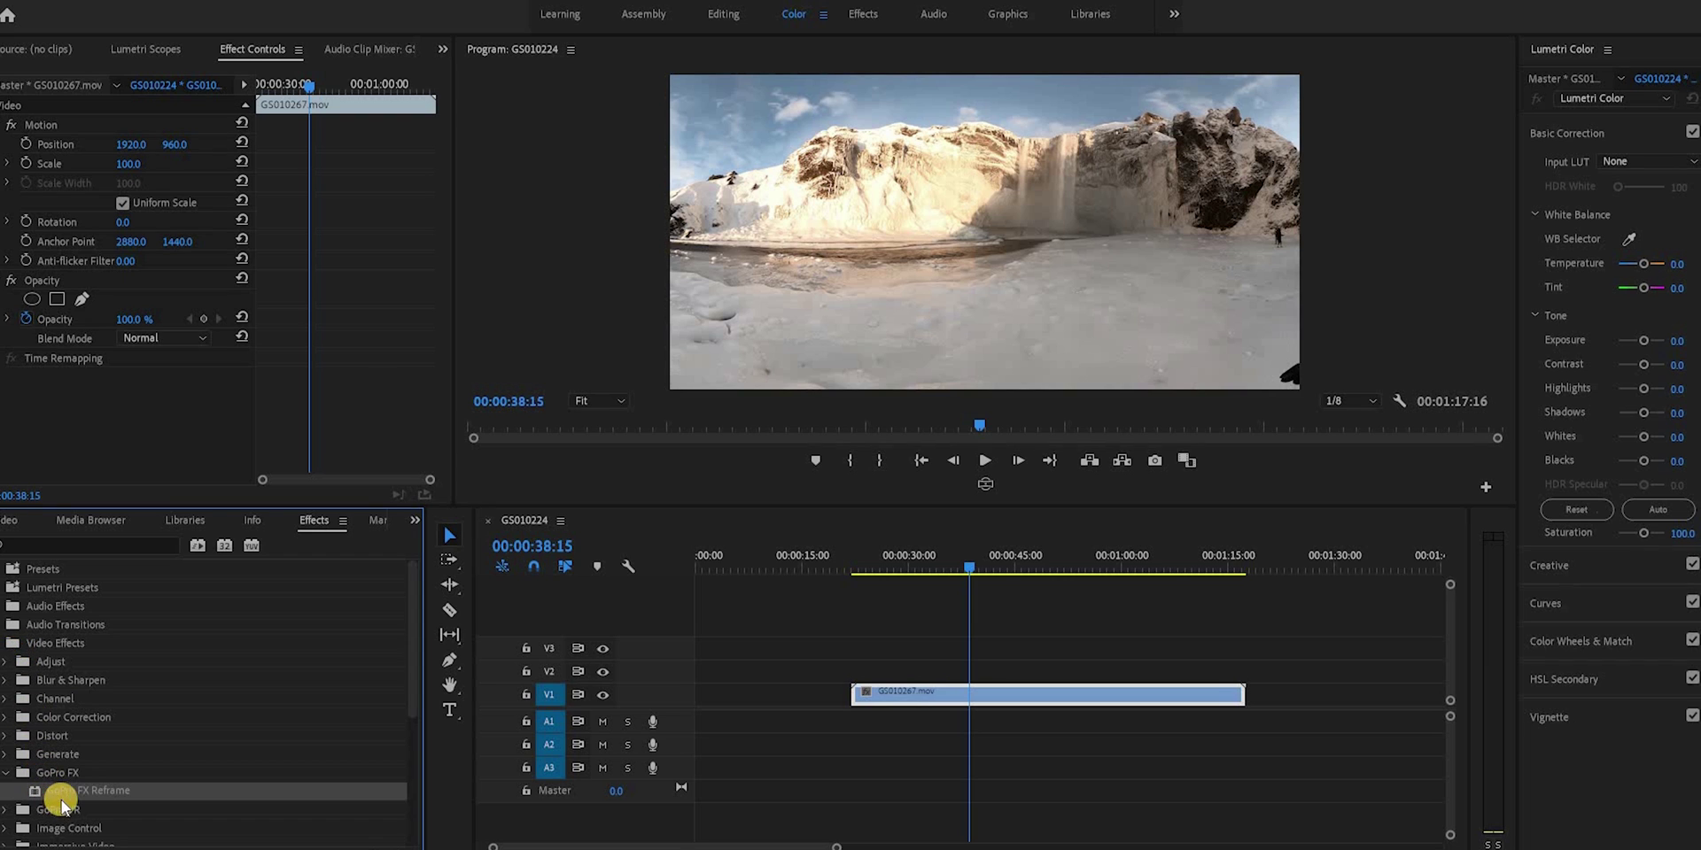
{"action": "left_click_drag", "start_coordinate": [66, 795], "coordinate": [930, 702]}
- Set the program monitor's paused resolution to 1/8
{"action": "right_click", "coordinate": [912, 285]}
{"action": "left_click", "coordinate": [915, 281]}
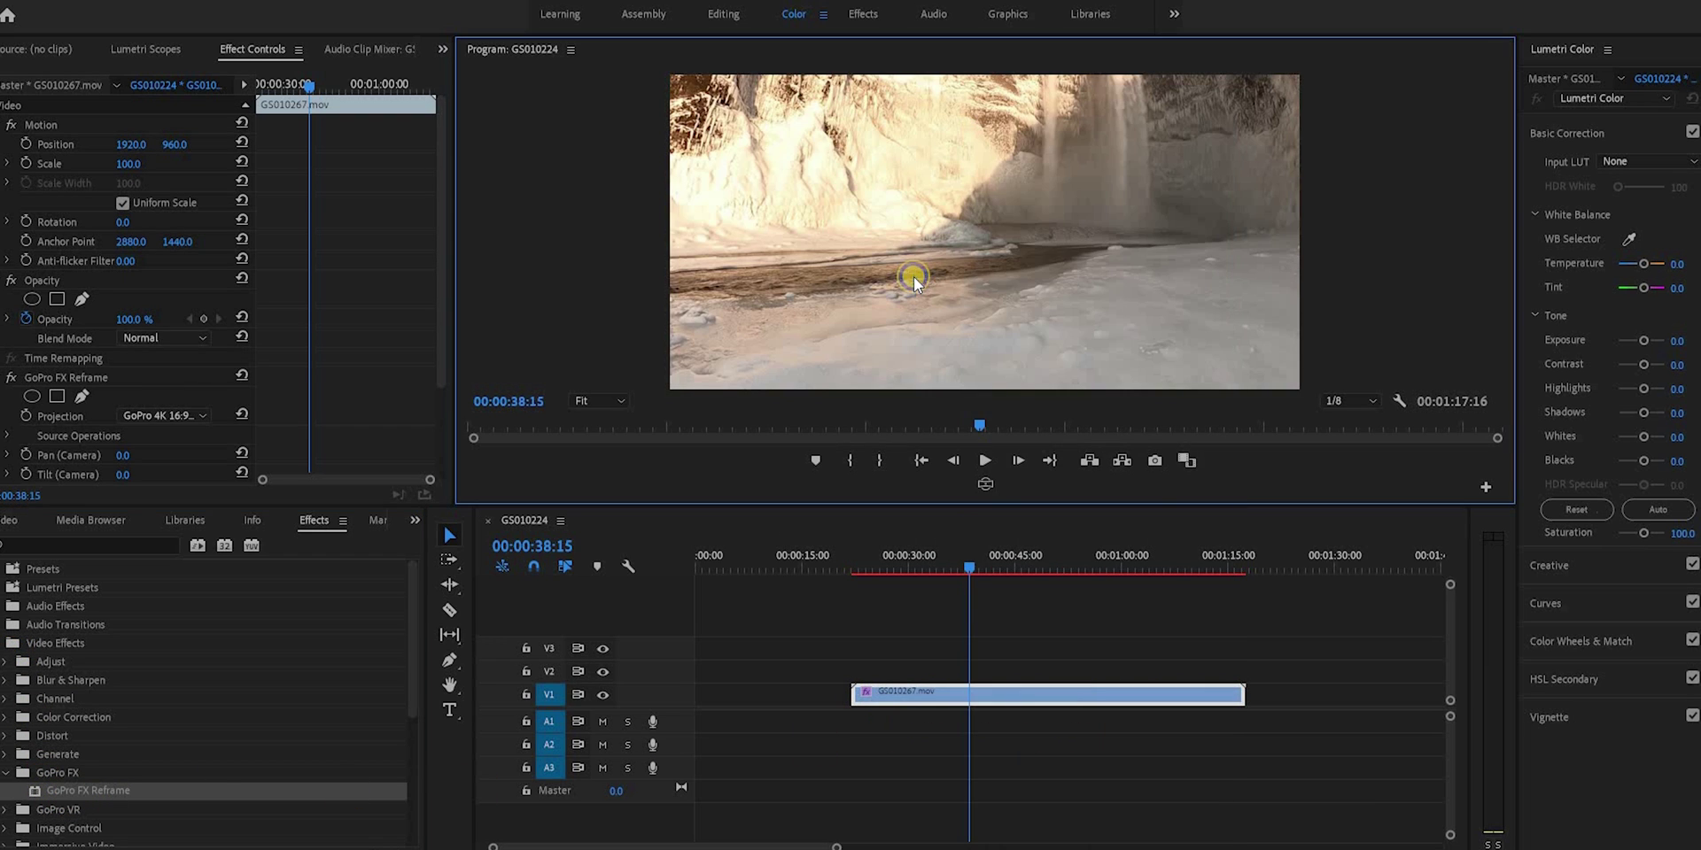
{"action": "right_click", "coordinate": [913, 356]}
{"action": "mouse_move", "coordinate": [1156, 617]}
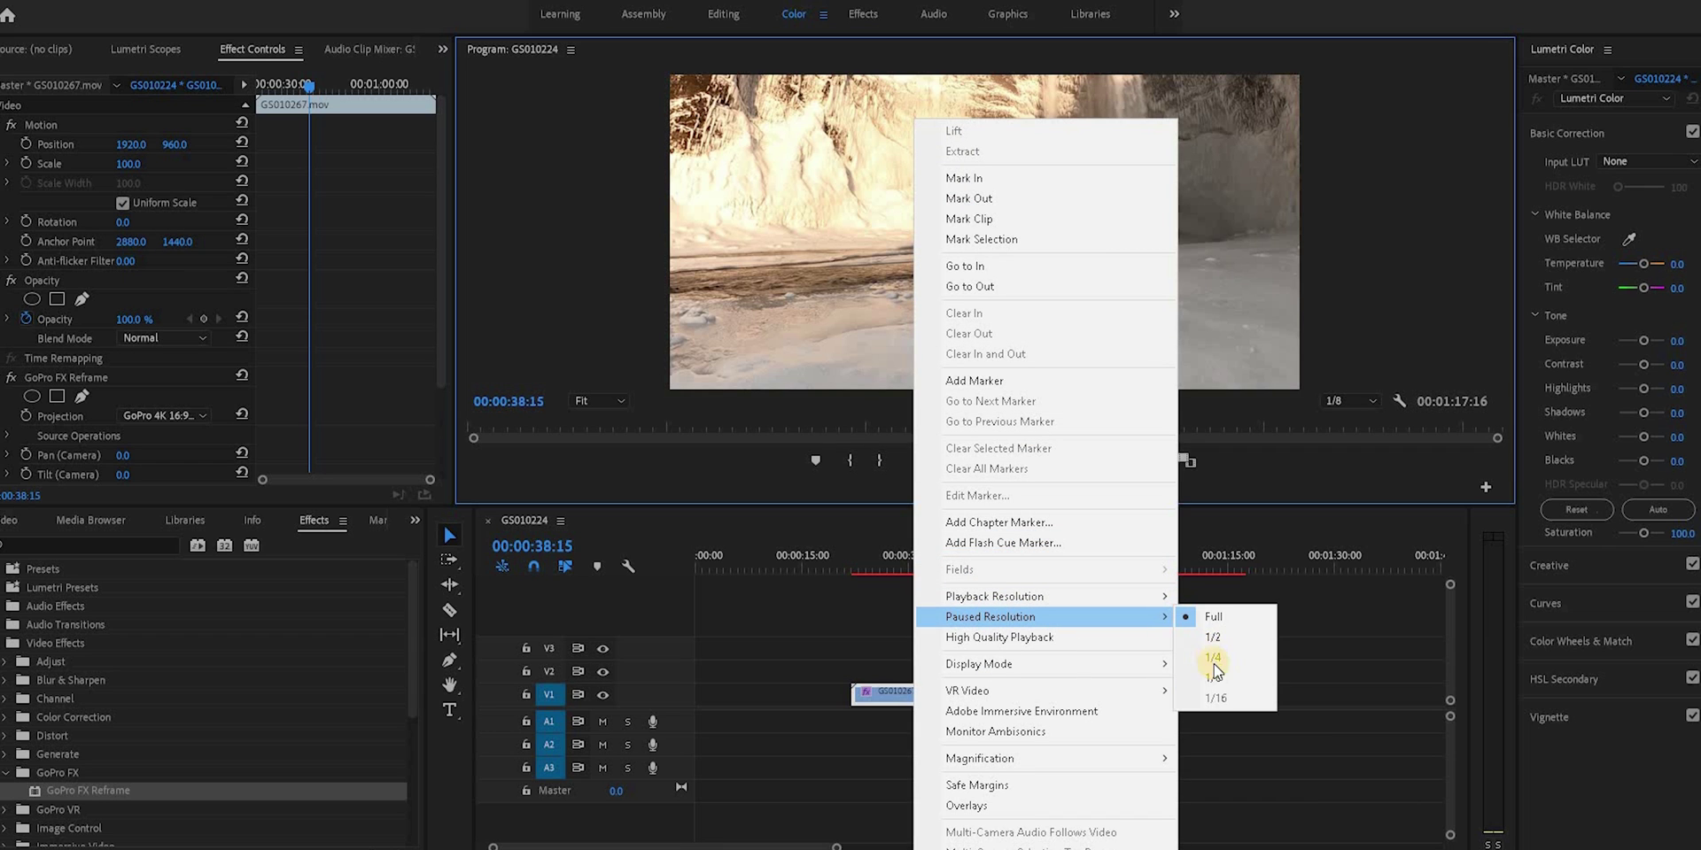
{"action": "left_click", "coordinate": [1216, 678]}
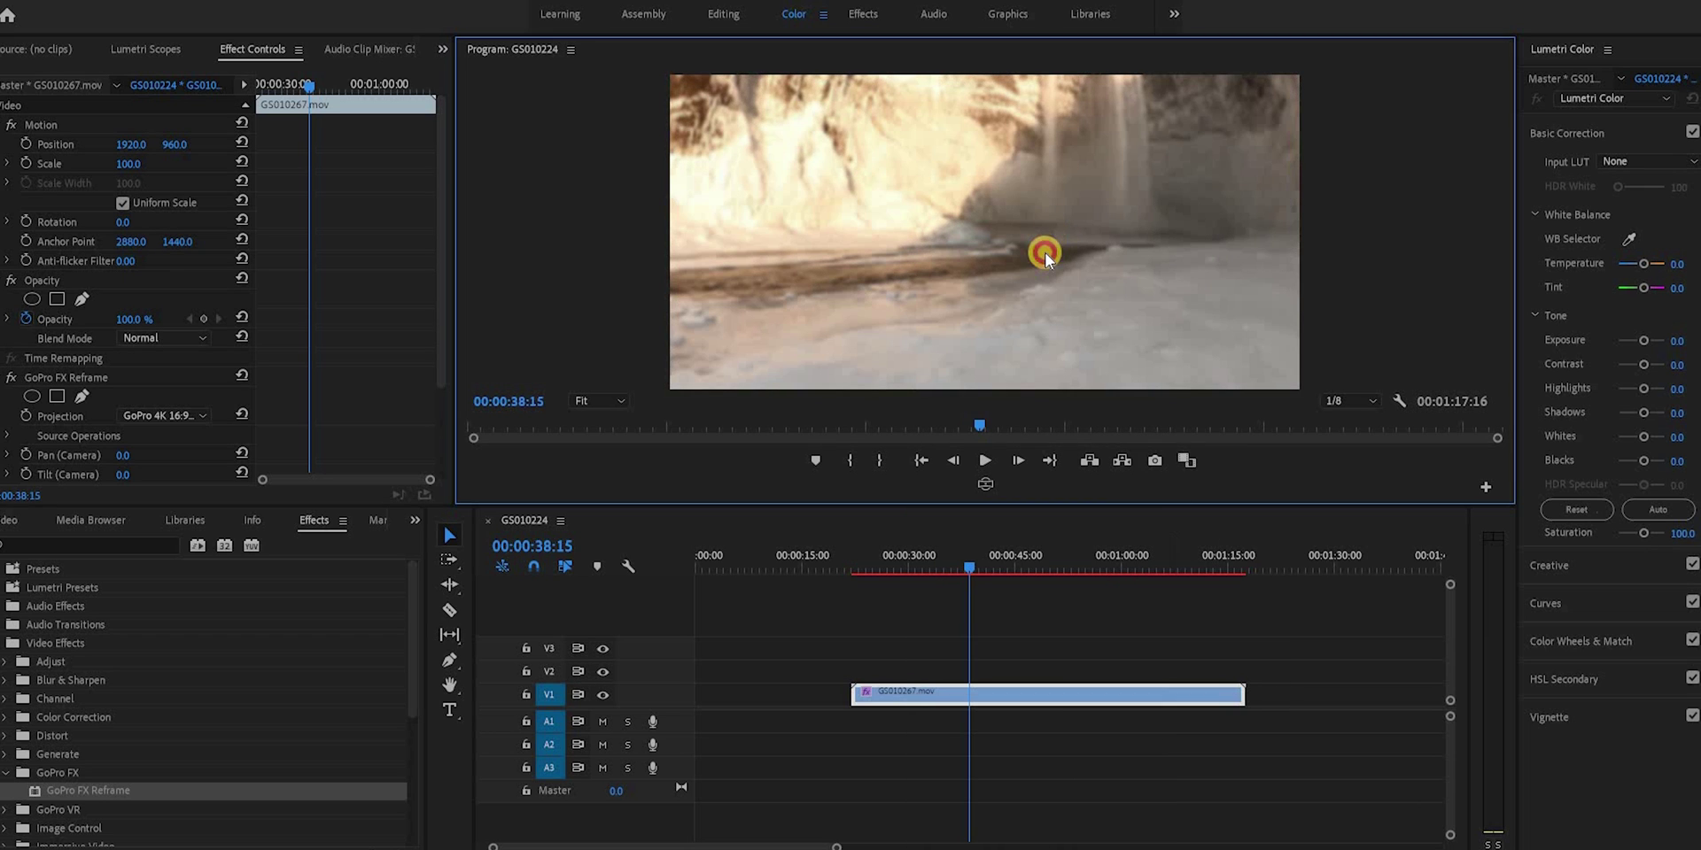
- Activate the GoPro FX Reframe on-screen control and pan the camera view away from the waterfall
{"action": "left_click", "coordinate": [78, 381]}
{"action": "left_click_drag", "start_coordinate": [1017, 266], "coordinate": [1194, 278]}
{"action": "left_click_drag", "start_coordinate": [904, 279], "coordinate": [1103, 268]}
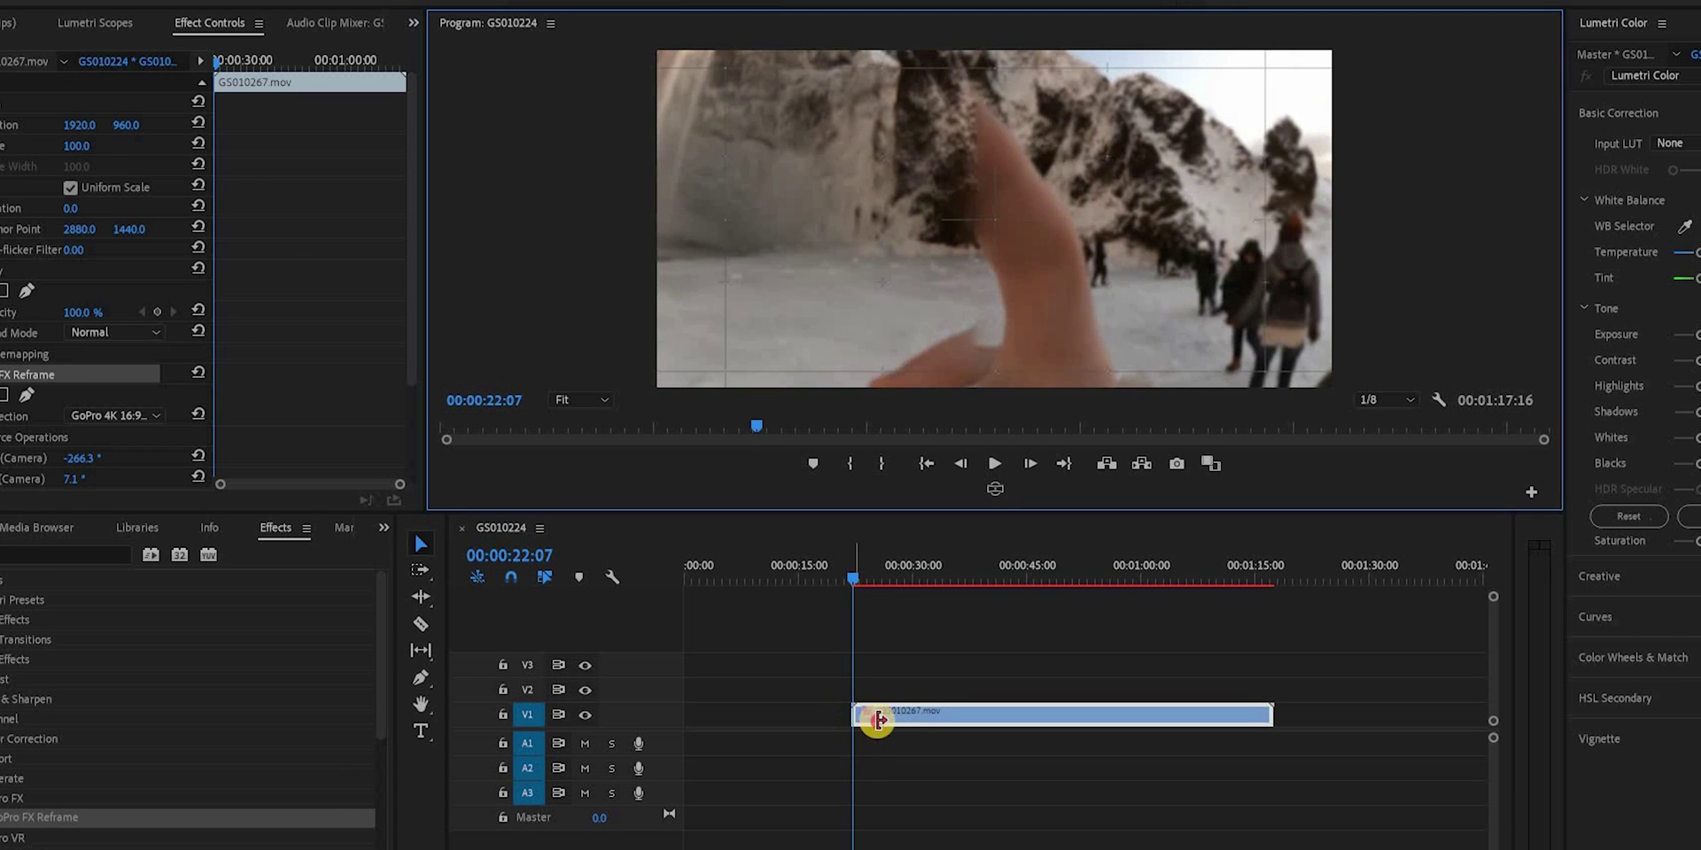
- Trim the start of GS010267.mov to 00:00:27:03 and aim the reframe camera at the man, pan about -175.2°, tilt about -6.2°
{"action": "mouse_move", "coordinate": [863, 699]}
{"action": "left_mouse_down"}
{"action": "mouse_move", "coordinate": [888, 699]}
{"action": "mouse_move", "coordinate": [889, 717]}
{"action": "left_mouse_up"}
{"action": "left_click", "coordinate": [890, 578]}
{"action": "left_click_drag", "start_coordinate": [855, 226], "coordinate": [1063, 294]}
- Enable keyframing for the reframe effect's Pan, Tilt, Rotate, Lens Curve and Zoom at 00:00:27:03
{"action": "scroll", "coordinate": [45, 368], "scroll_direction": "down", "scroll_amount": 3}
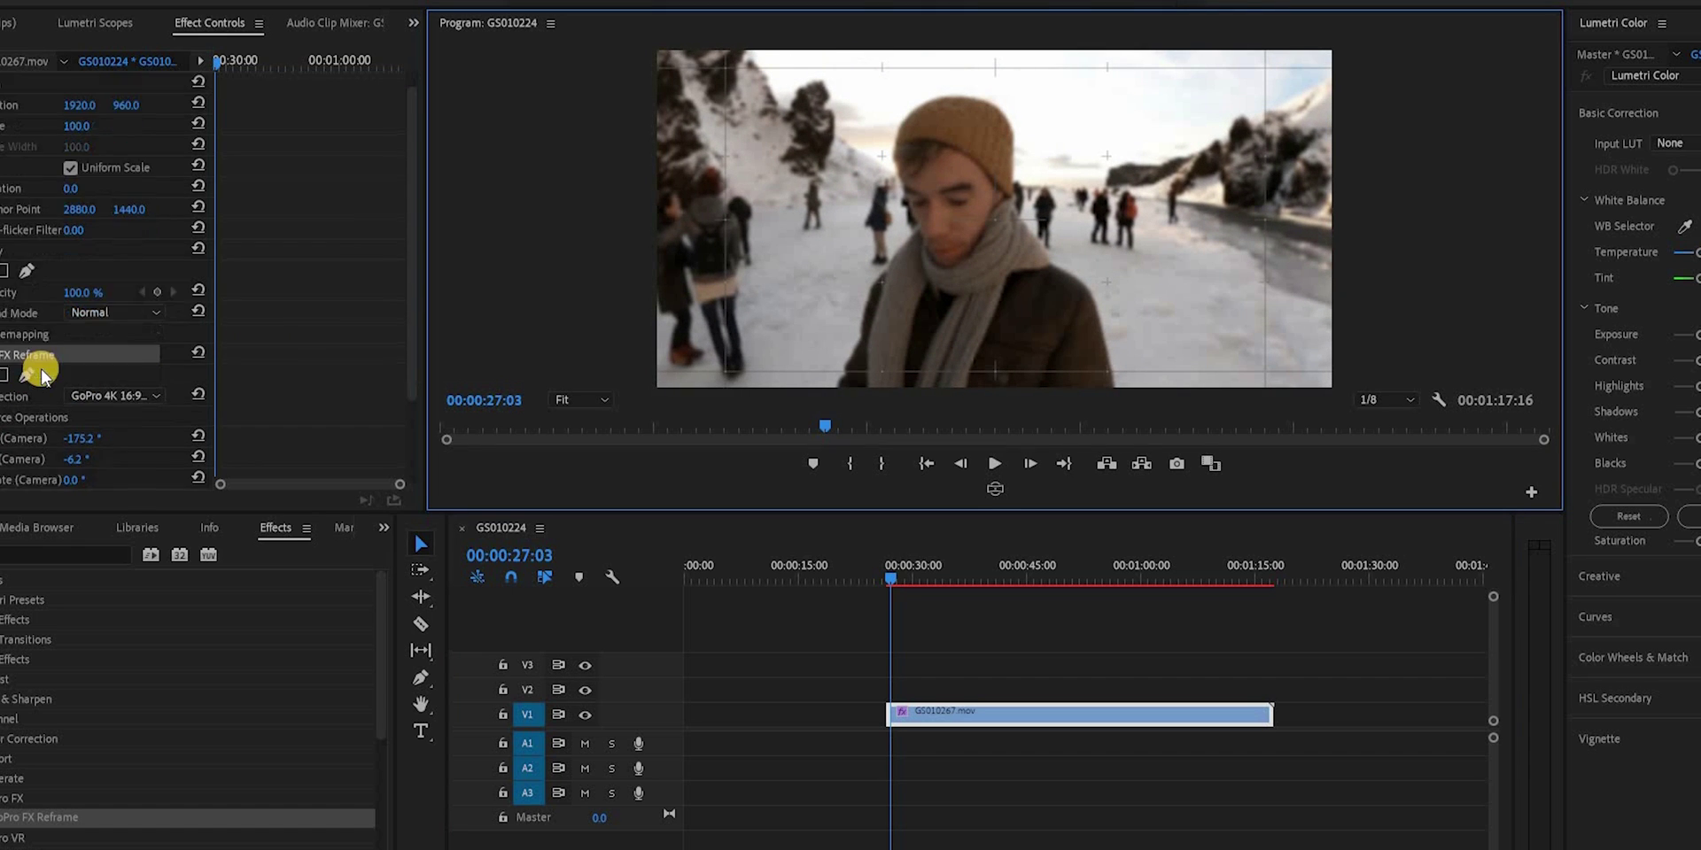
{"action": "scroll", "coordinate": [106, 283], "scroll_direction": "down", "scroll_amount": 2}
{"action": "left_click", "coordinate": [0, 340]}
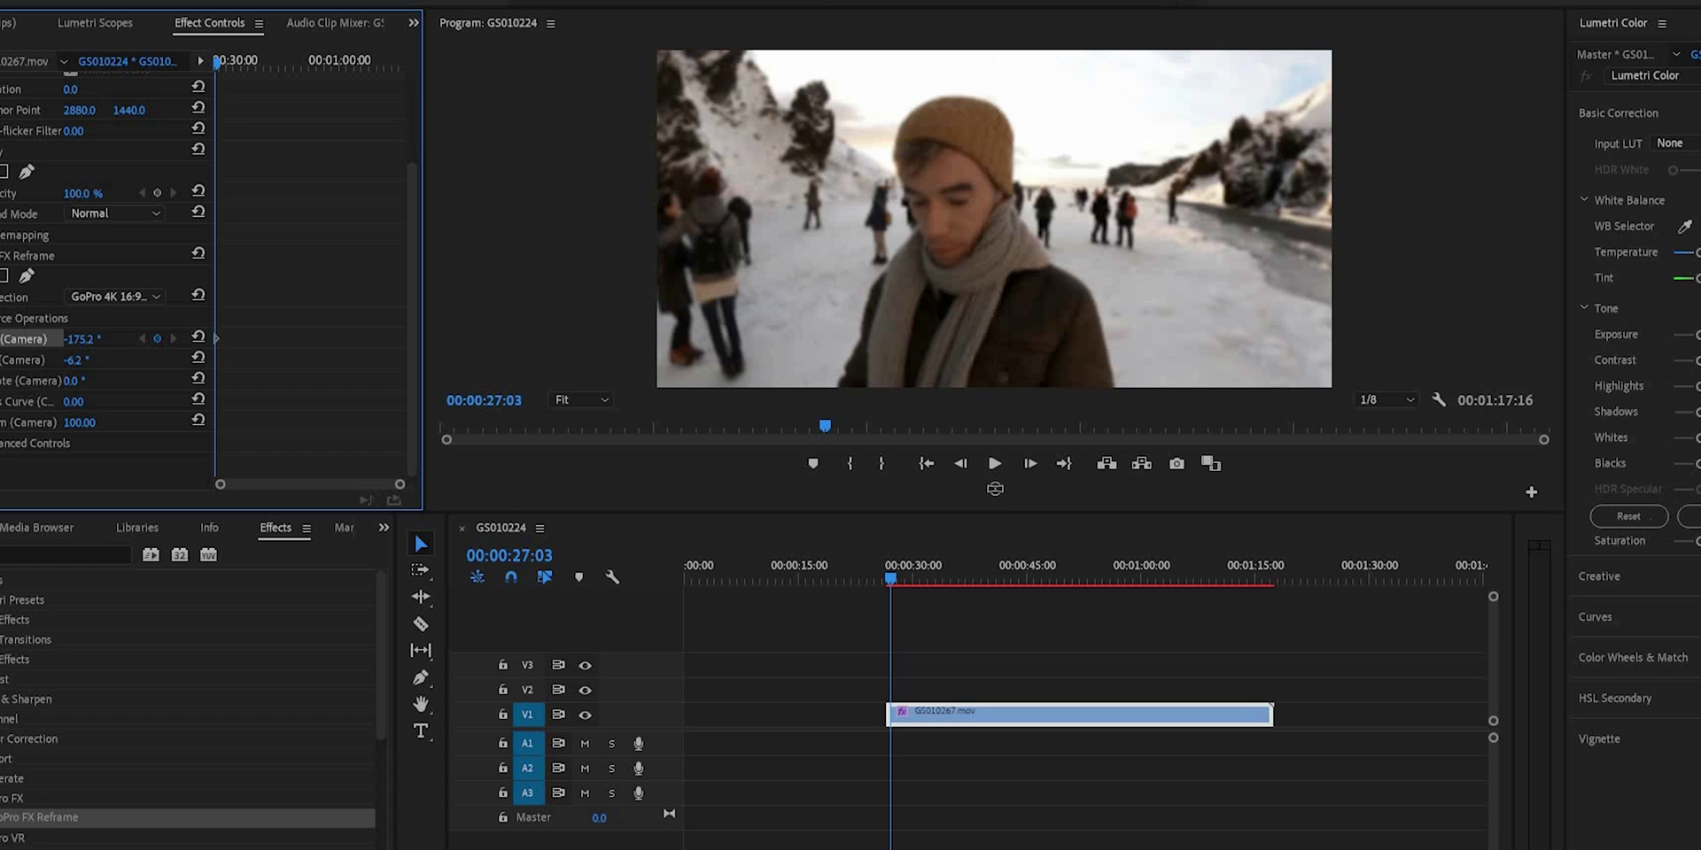
{"action": "left_click", "coordinate": [0, 360]}
{"action": "left_click", "coordinate": [0, 381]}
{"action": "left_click", "coordinate": [0, 403]}
{"action": "left_click", "coordinate": [0, 422]}
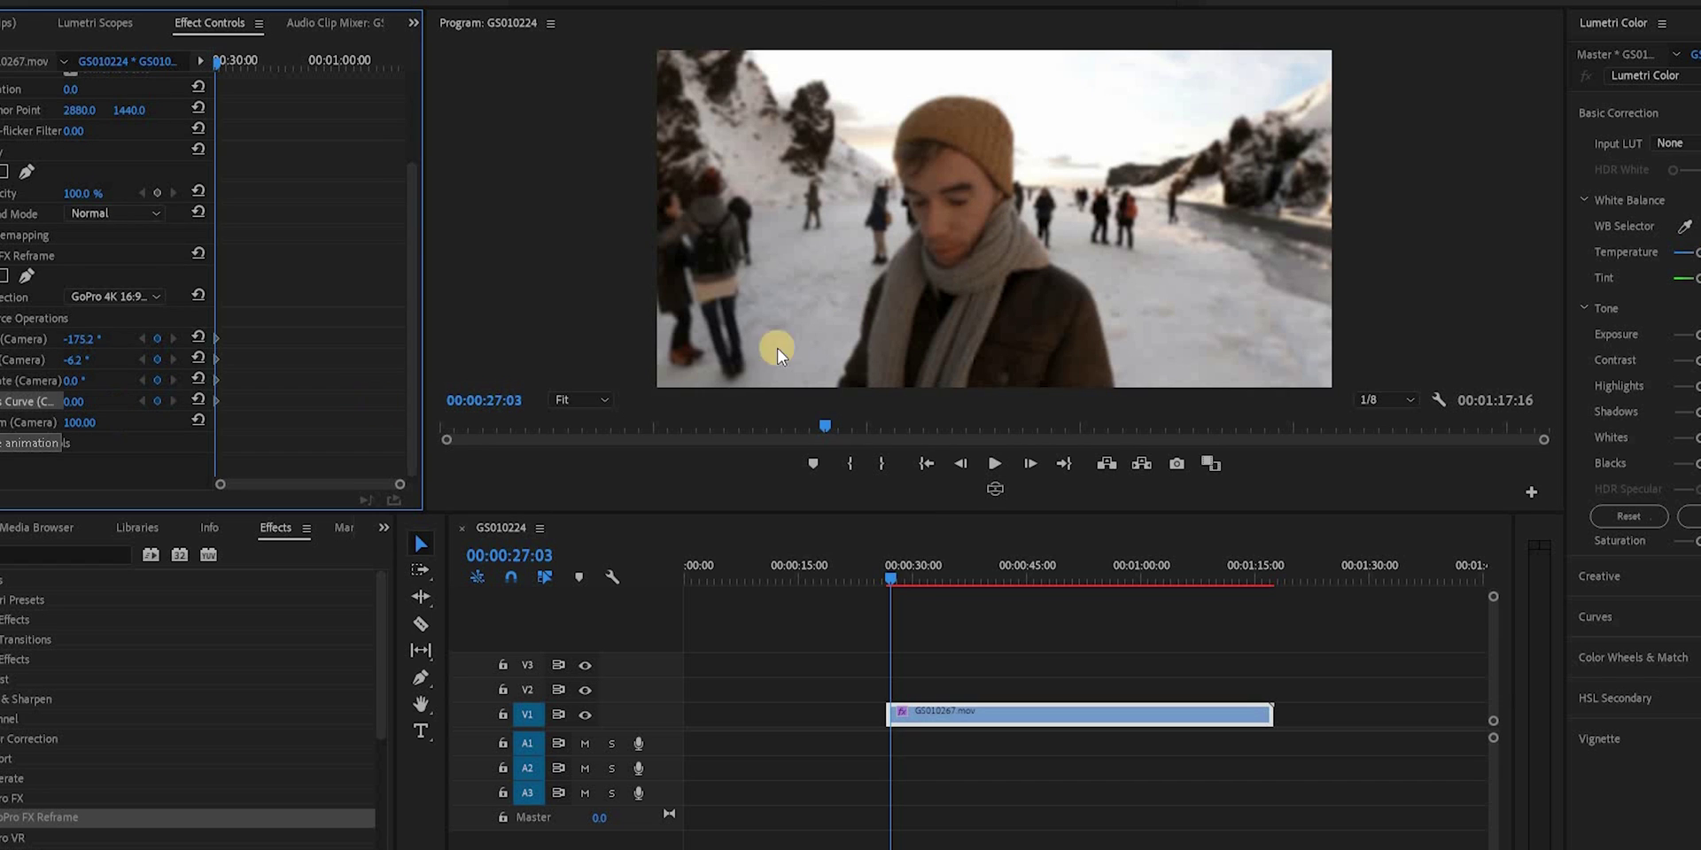
- Widen the opening view around the man to about pan -175.4°, tilt -4.8°, rotate 1.6° and zoom 38.97
{"action": "left_click", "coordinate": [83, 256]}
{"action": "left_click_drag", "start_coordinate": [996, 188], "coordinate": [1311, 174]}
{"action": "left_click_drag", "start_coordinate": [1208, 70], "coordinate": [973, 192]}
{"action": "left_click_drag", "start_coordinate": [1034, 81], "coordinate": [751, 109]}
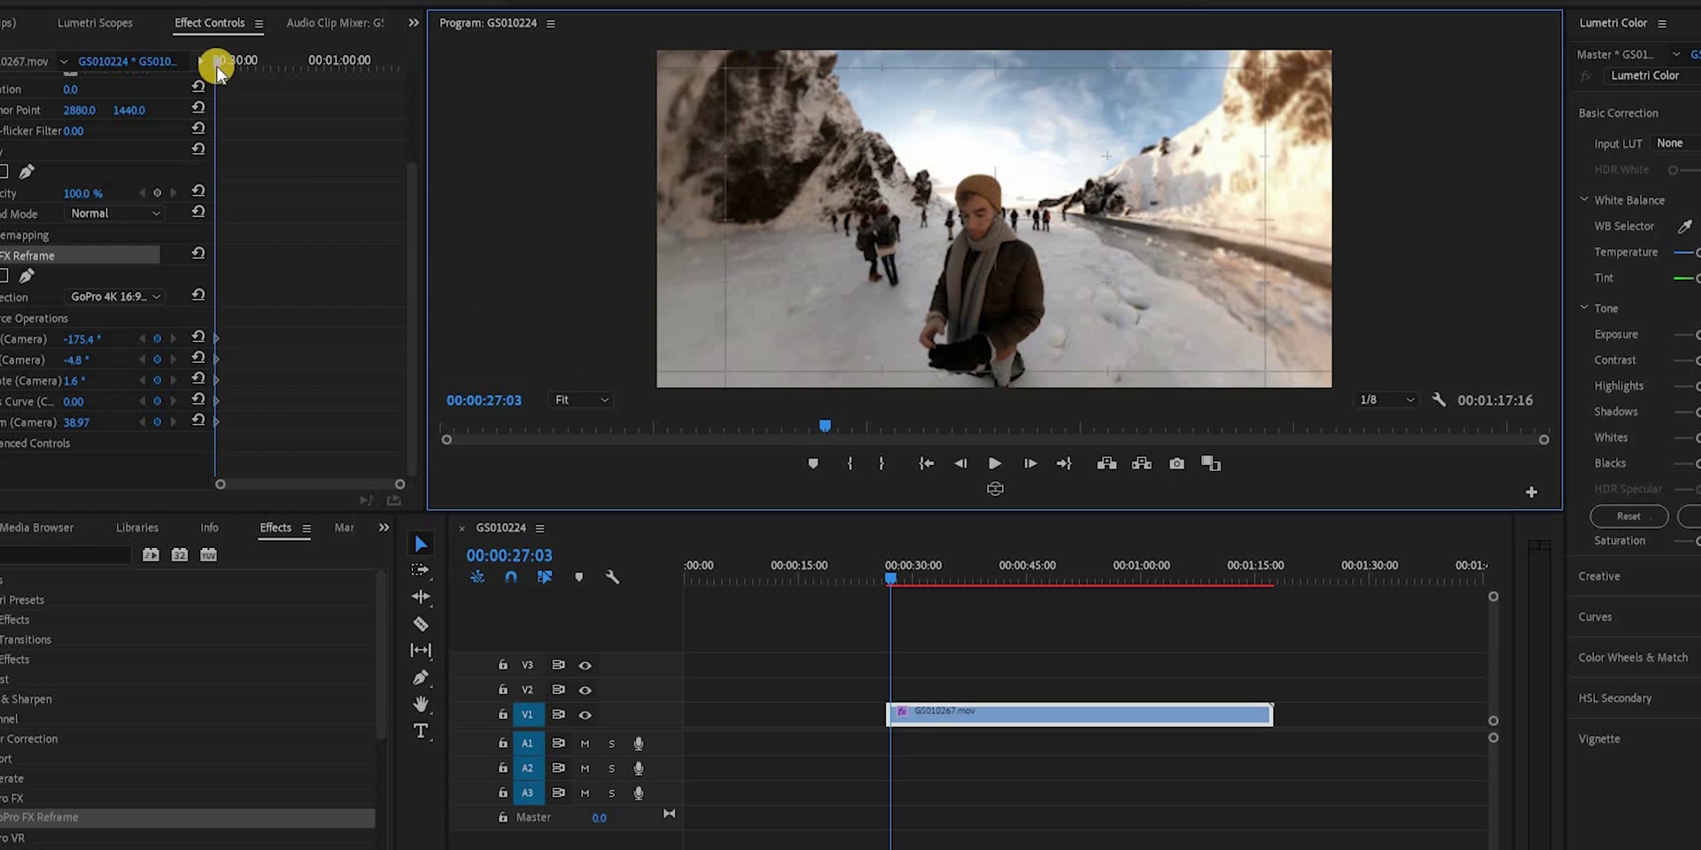
- Keyframe the camera facing the waterfall at 00:00:40:09, about pan -10.1°, tilt 9.7° and zoom 56.03
{"action": "left_click_drag", "start_coordinate": [230, 66], "coordinate": [271, 71]}
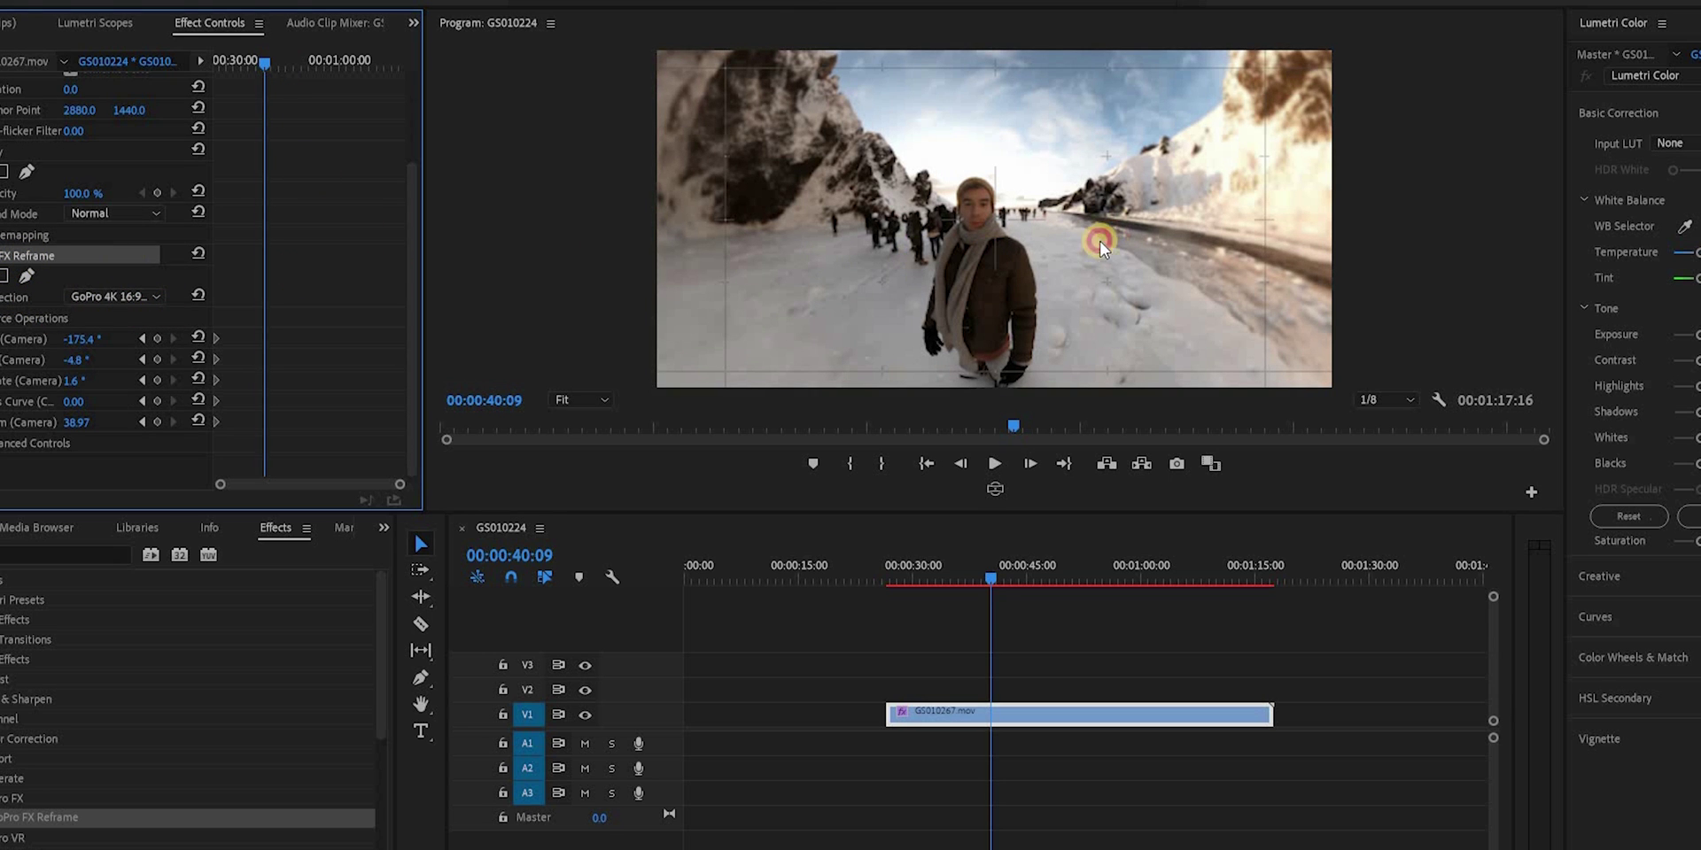
{"action": "left_click_drag", "start_coordinate": [1099, 248], "coordinate": [1080, 64]}
{"action": "left_click", "coordinate": [321, 73]}
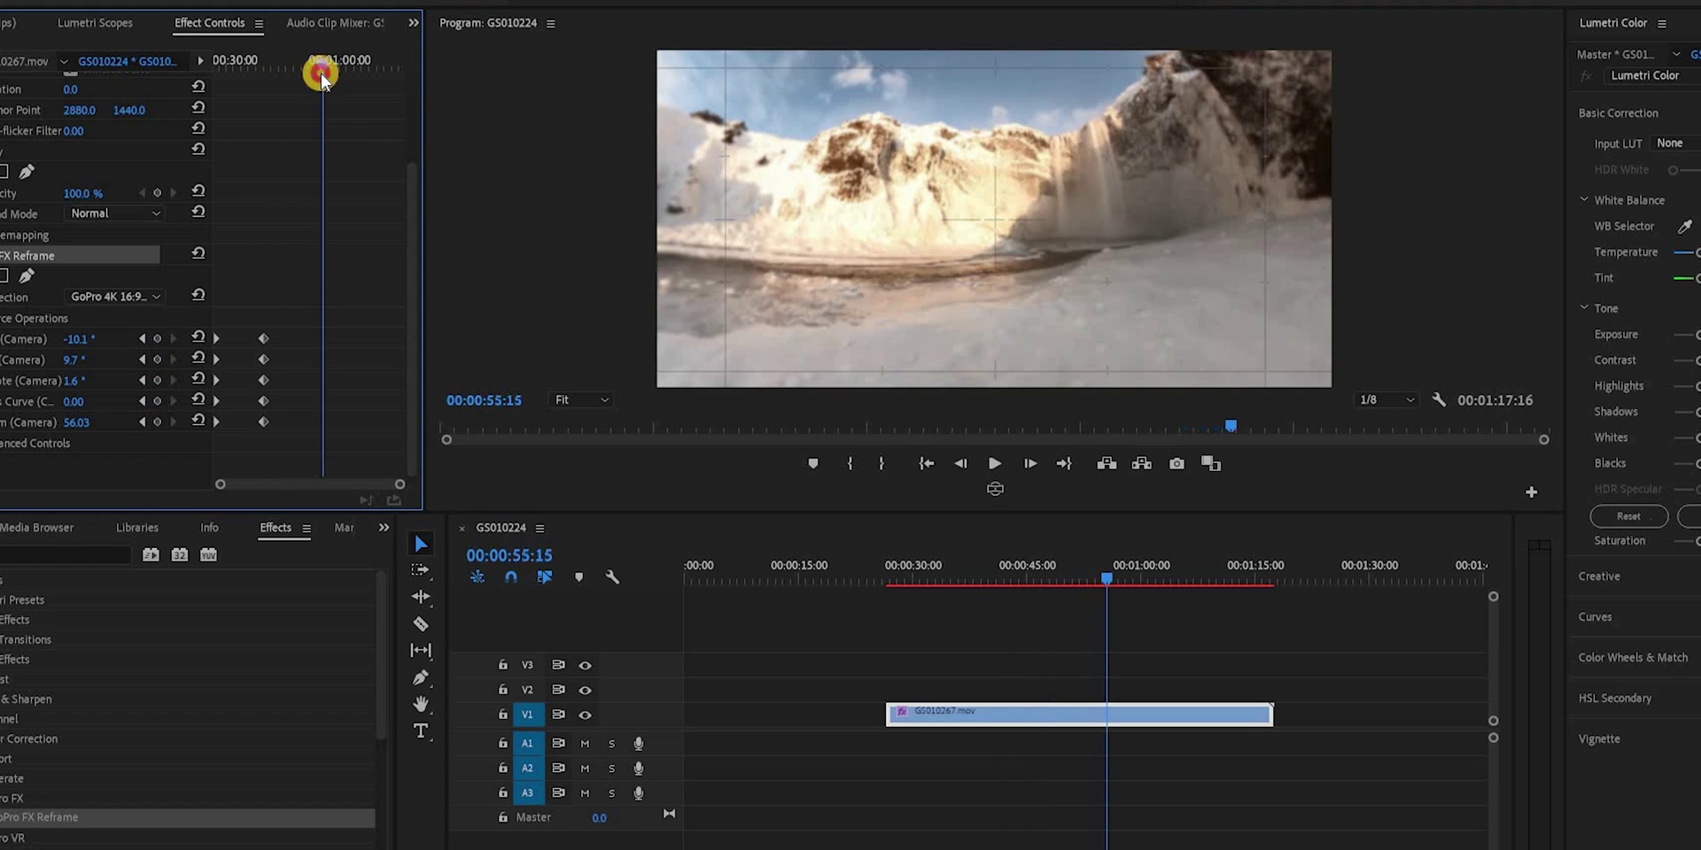
- Move the waterfall-facing set of reframe keyframes earlier in the clip
{"action": "left_click_drag", "start_coordinate": [321, 75], "coordinate": [294, 75]}
{"action": "left_click_drag", "start_coordinate": [288, 328], "coordinate": [255, 436]}
{"action": "left_click_drag", "start_coordinate": [263, 340], "coordinate": [243, 340]}
- Keyframe a closer waterfall view at 00:00:41:10, about pan 13.0°, tilt 15.7° and zoom 80.00, and scrub through the move
{"action": "left_click_drag", "start_coordinate": [273, 69], "coordinate": [268, 66]}
{"action": "left_click_drag", "start_coordinate": [985, 224], "coordinate": [1120, 144]}
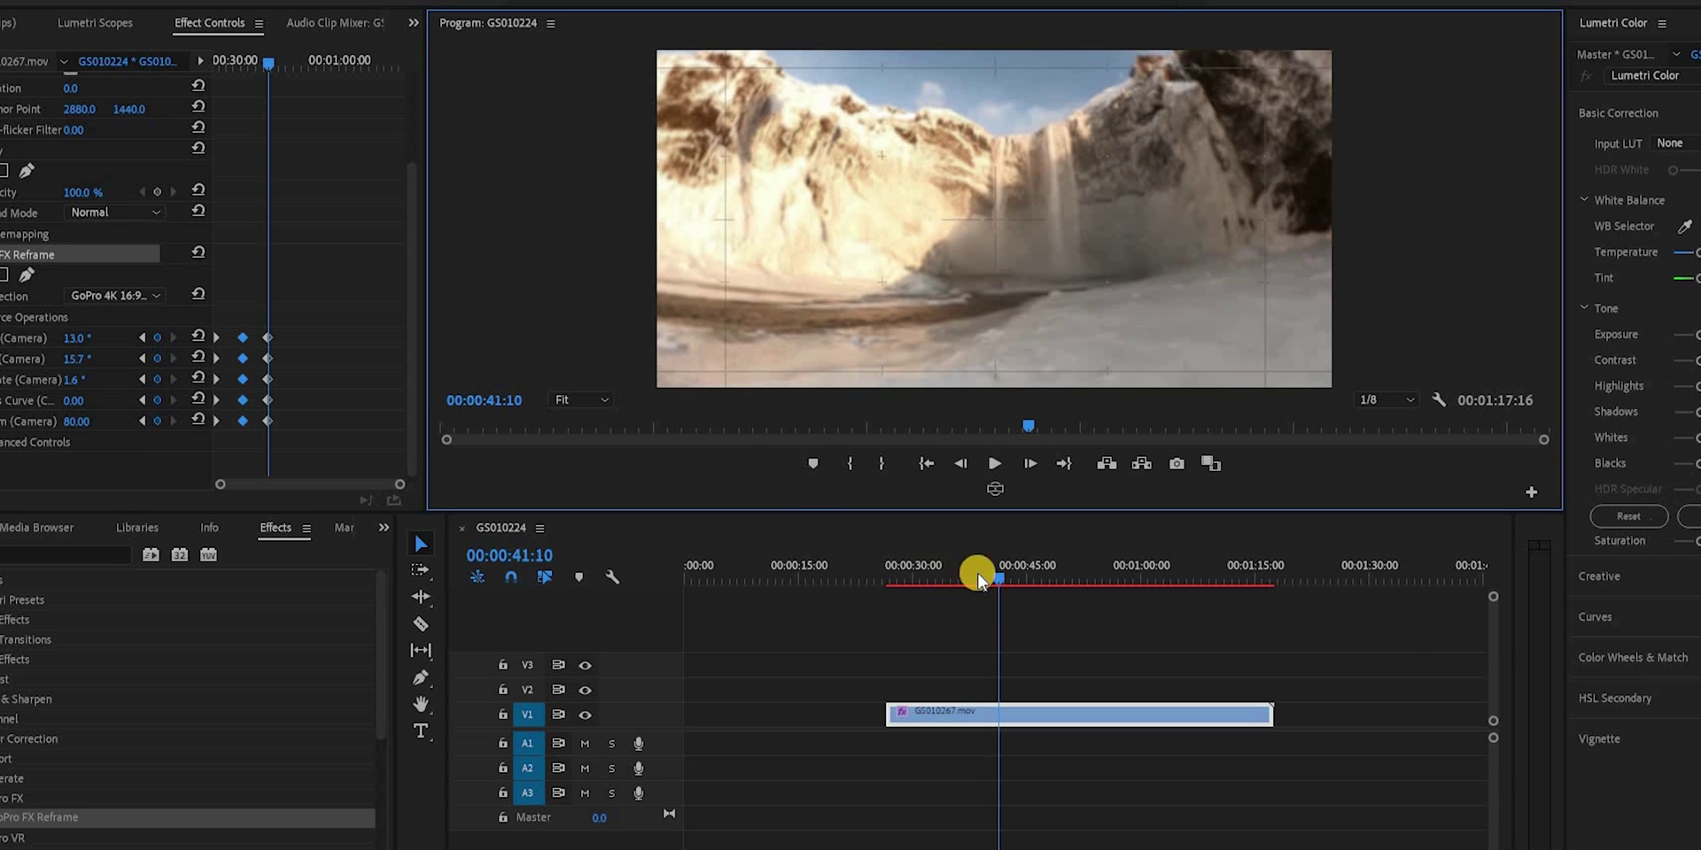
{"action": "left_click_drag", "start_coordinate": [954, 589], "coordinate": [1002, 593]}
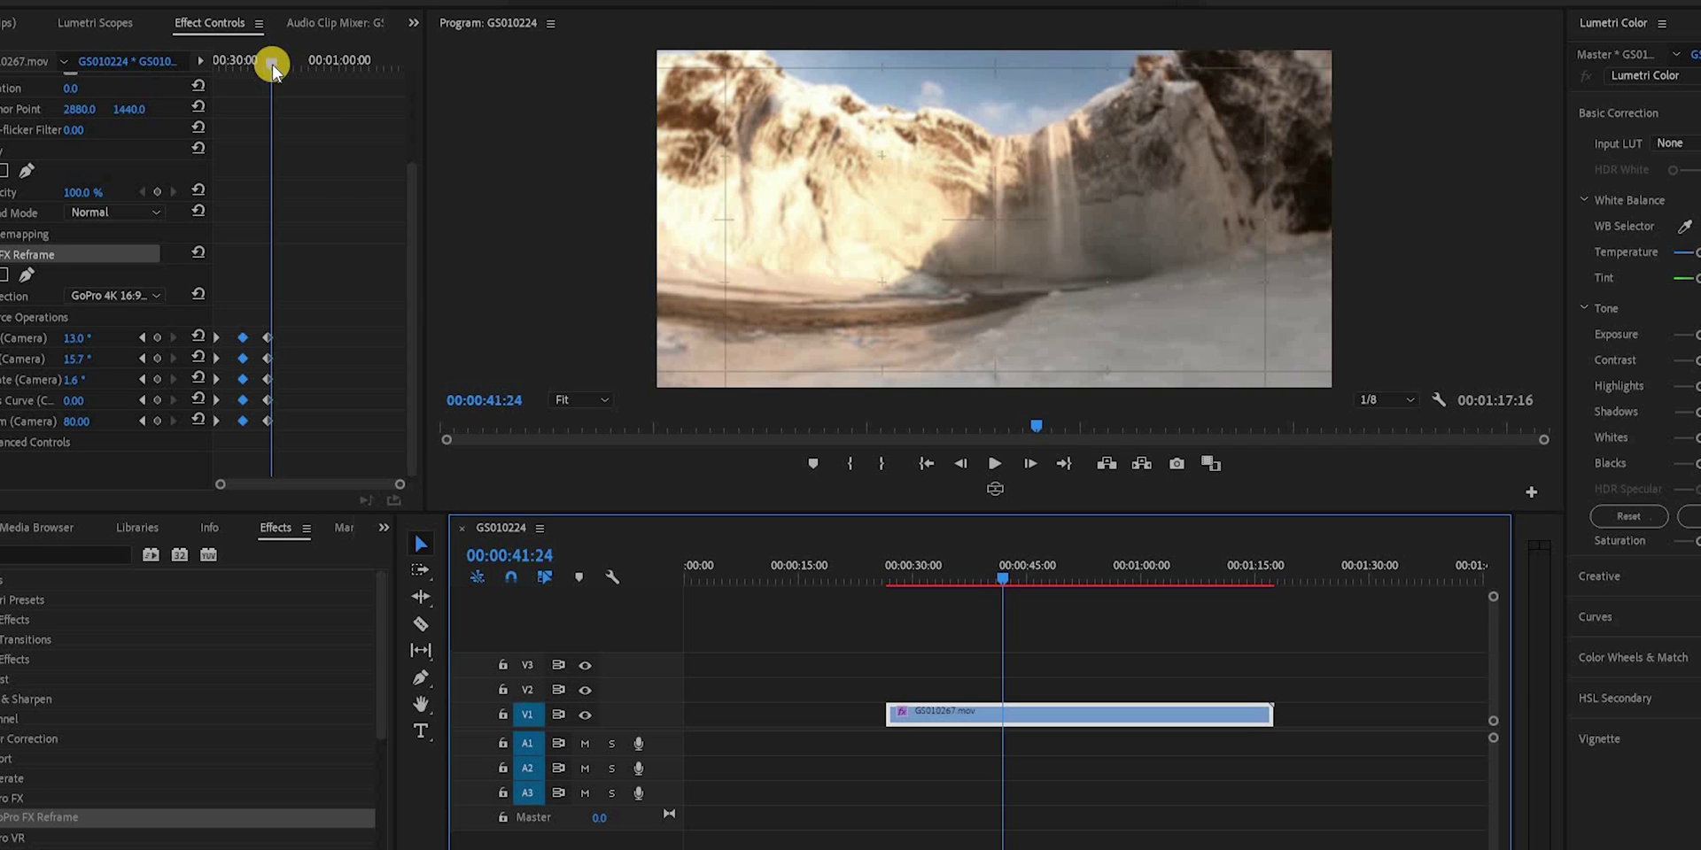
- Keyframe the camera at 00:00:50:15 with pan about 37.3°, tilt about 15.3° and zoom about 93.68
{"action": "left_click_drag", "start_coordinate": [272, 63], "coordinate": [303, 64]}
{"action": "left_click_drag", "start_coordinate": [1043, 225], "coordinate": [980, 214]}
{"action": "left_click_drag", "start_coordinate": [1074, 59], "coordinate": [1071, 80]}
{"action": "left_click", "coordinate": [303, 69]}
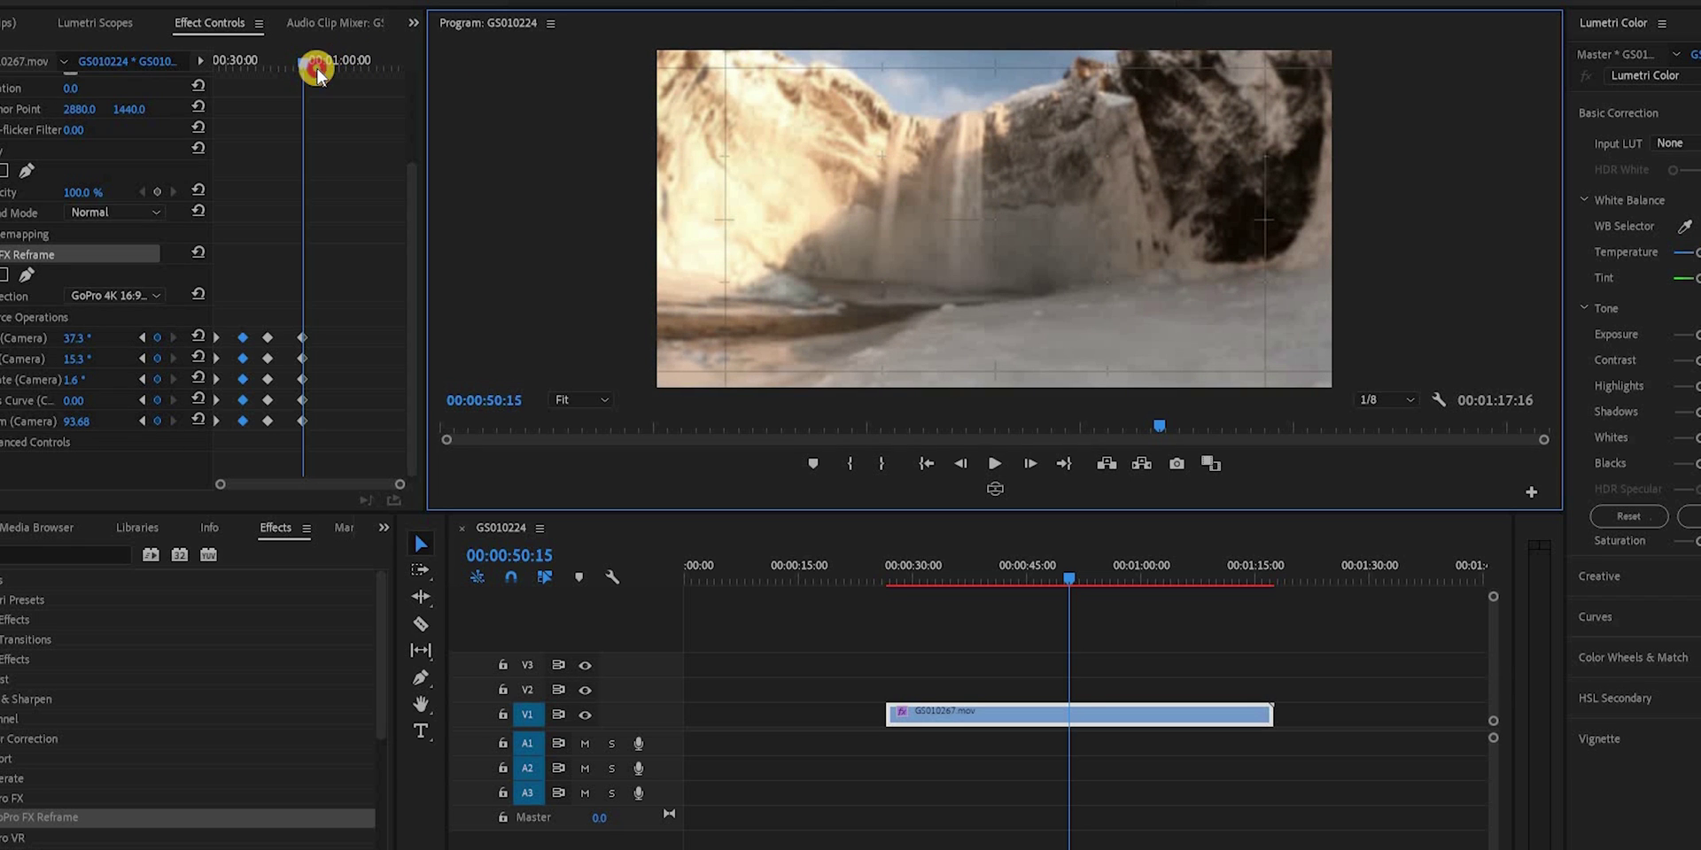
- Copy the last set of reframe keyframes and paste it at 00:00:57:24
{"action": "left_click_drag", "start_coordinate": [320, 69], "coordinate": [332, 71]}
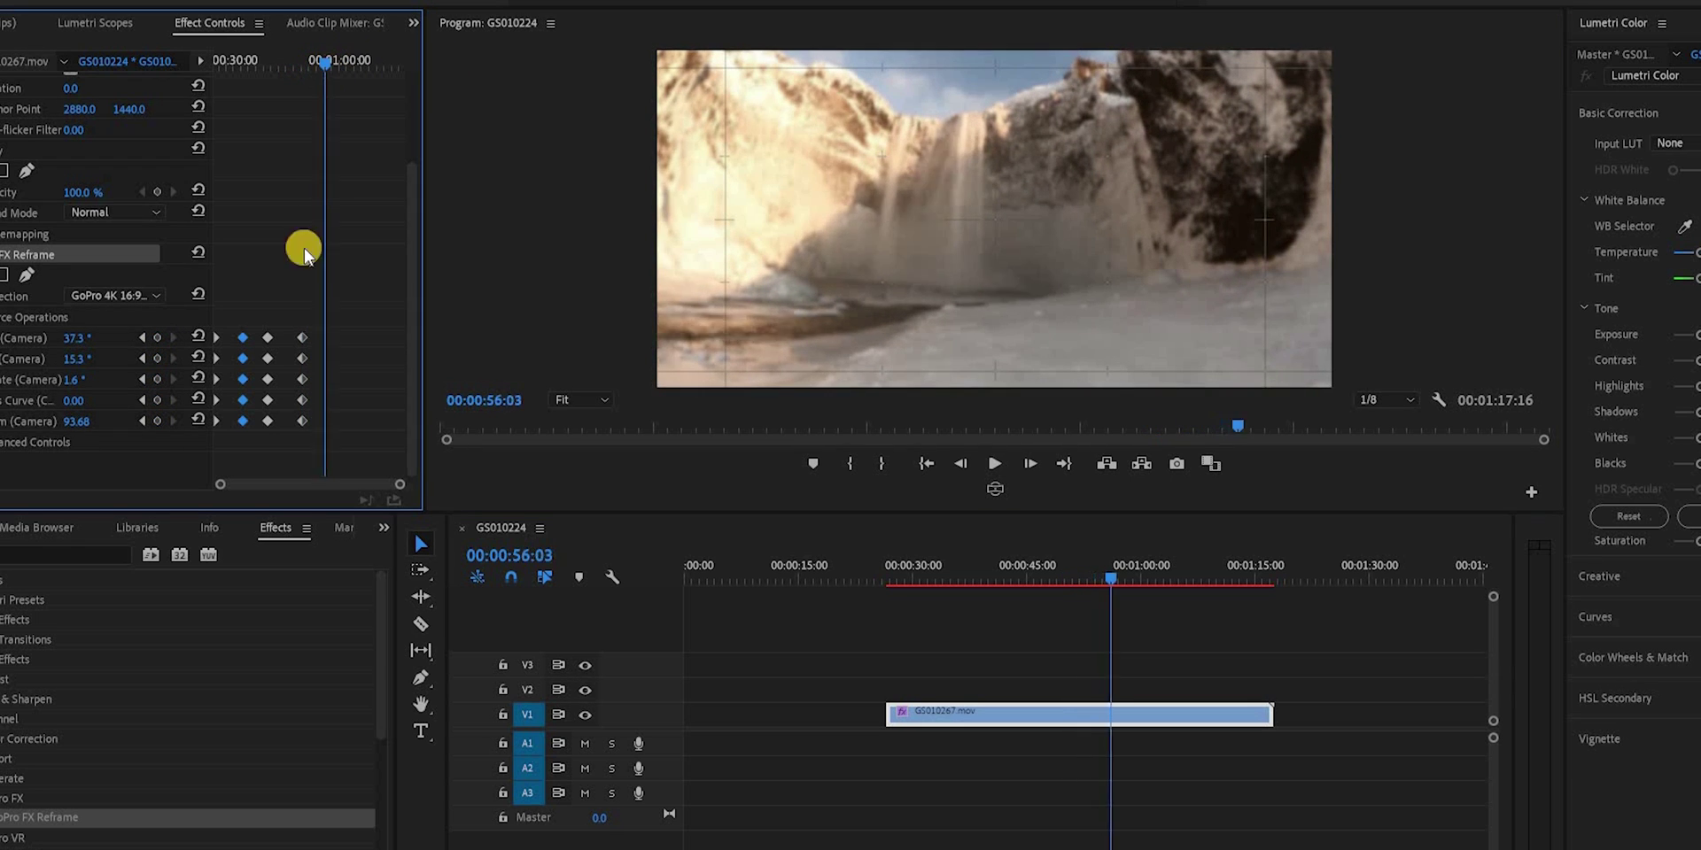
{"action": "right_click", "coordinate": [304, 401]}
{"action": "left_click", "coordinate": [333, 464]}
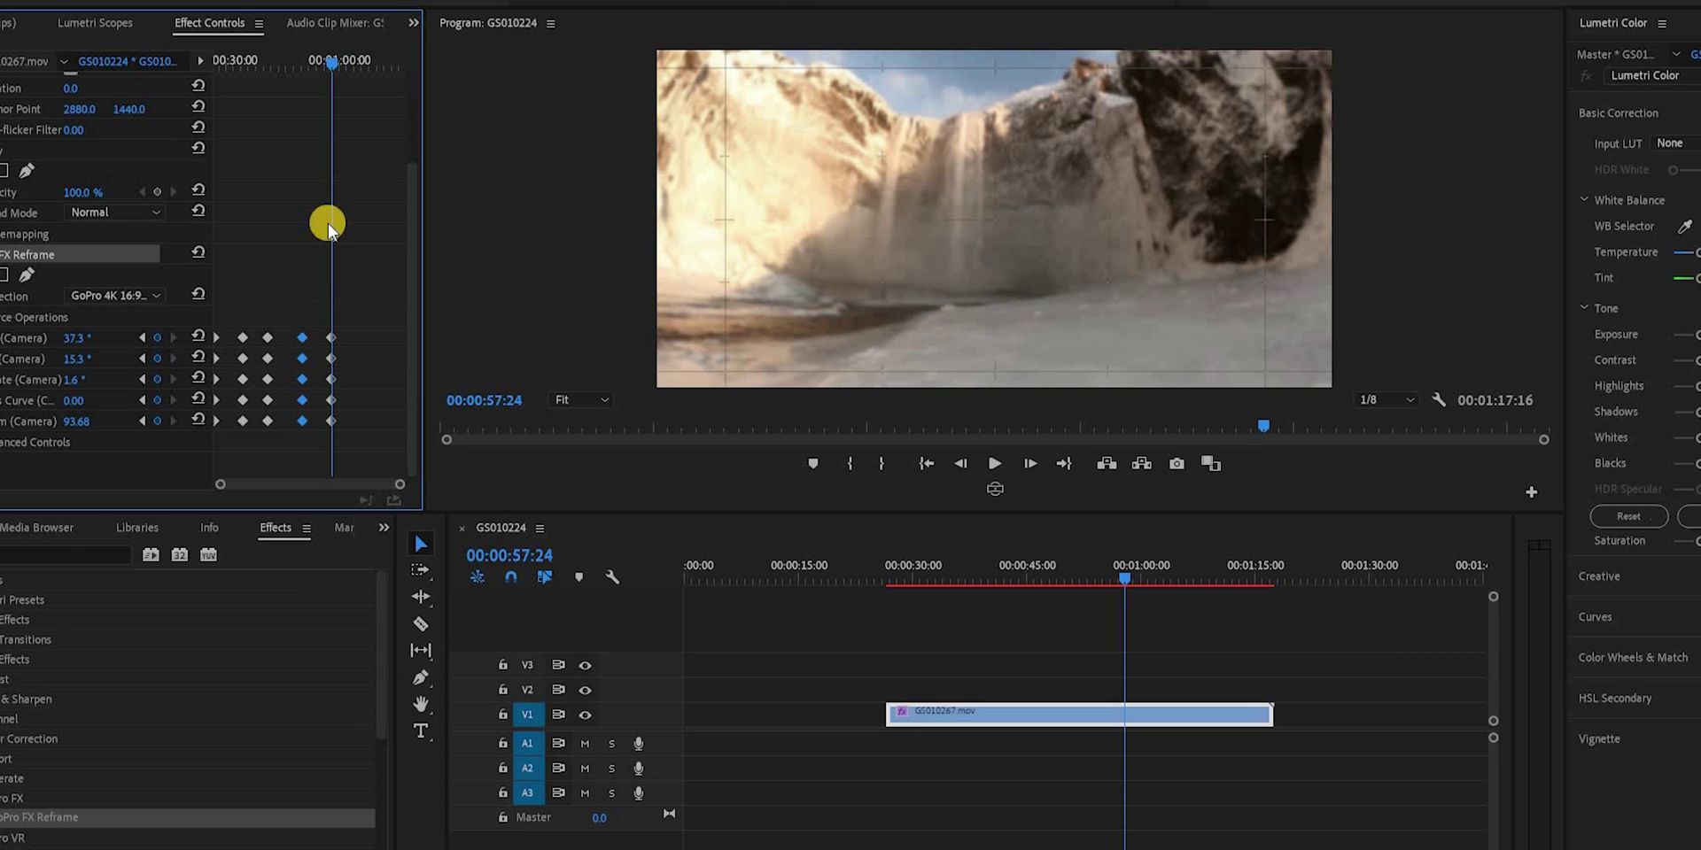
- Play back the camera move and pull the reframe keyframe sets closer together toward the clip's start
{"action": "left_click_drag", "start_coordinate": [335, 64], "coordinate": [231, 64]}
{"action": "left_click", "coordinate": [990, 465]}
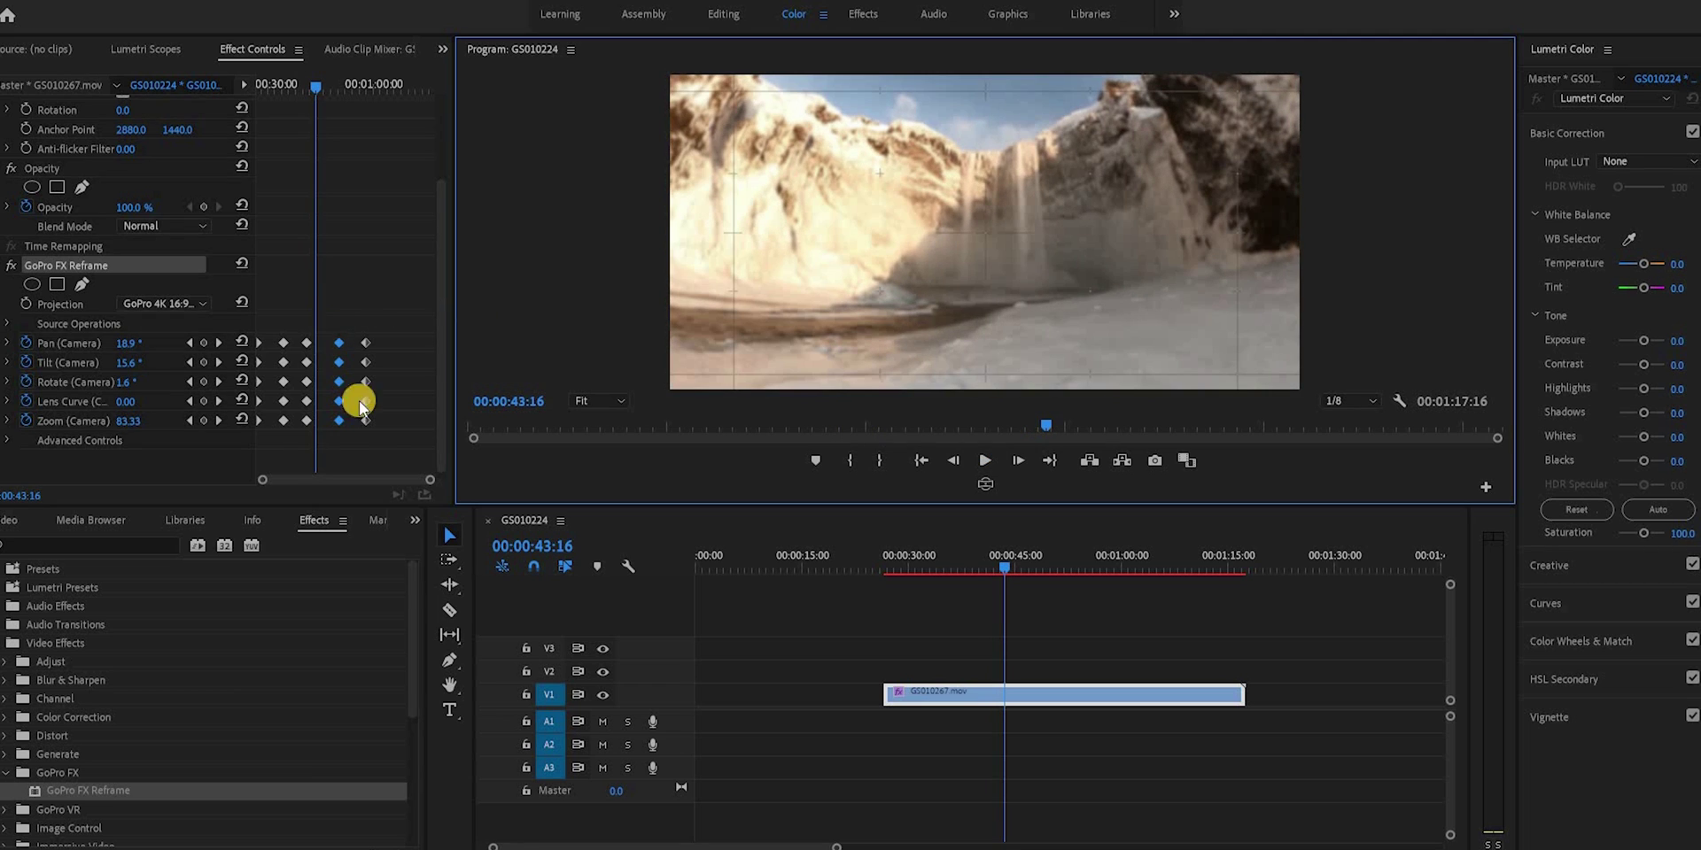
{"action": "left_click_drag", "start_coordinate": [430, 479], "coordinate": [311, 449]}
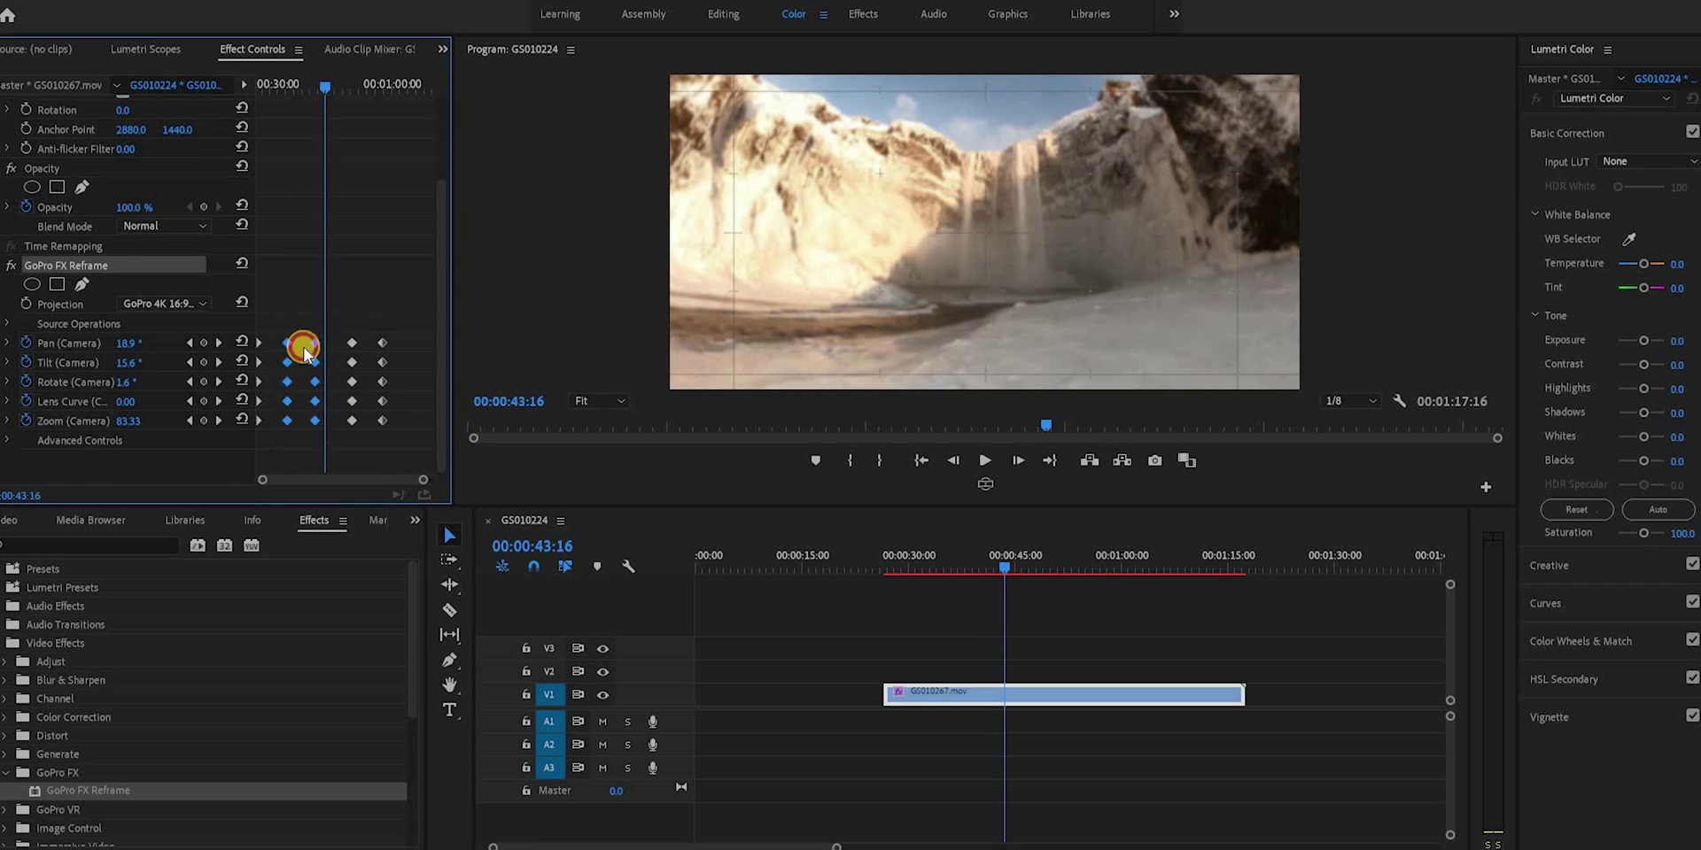
{"action": "mouse_move", "coordinate": [302, 353]}
{"action": "left_mouse_down"}
{"action": "mouse_move", "coordinate": [352, 344]}
{"action": "mouse_move", "coordinate": [313, 348]}
{"action": "left_mouse_up"}
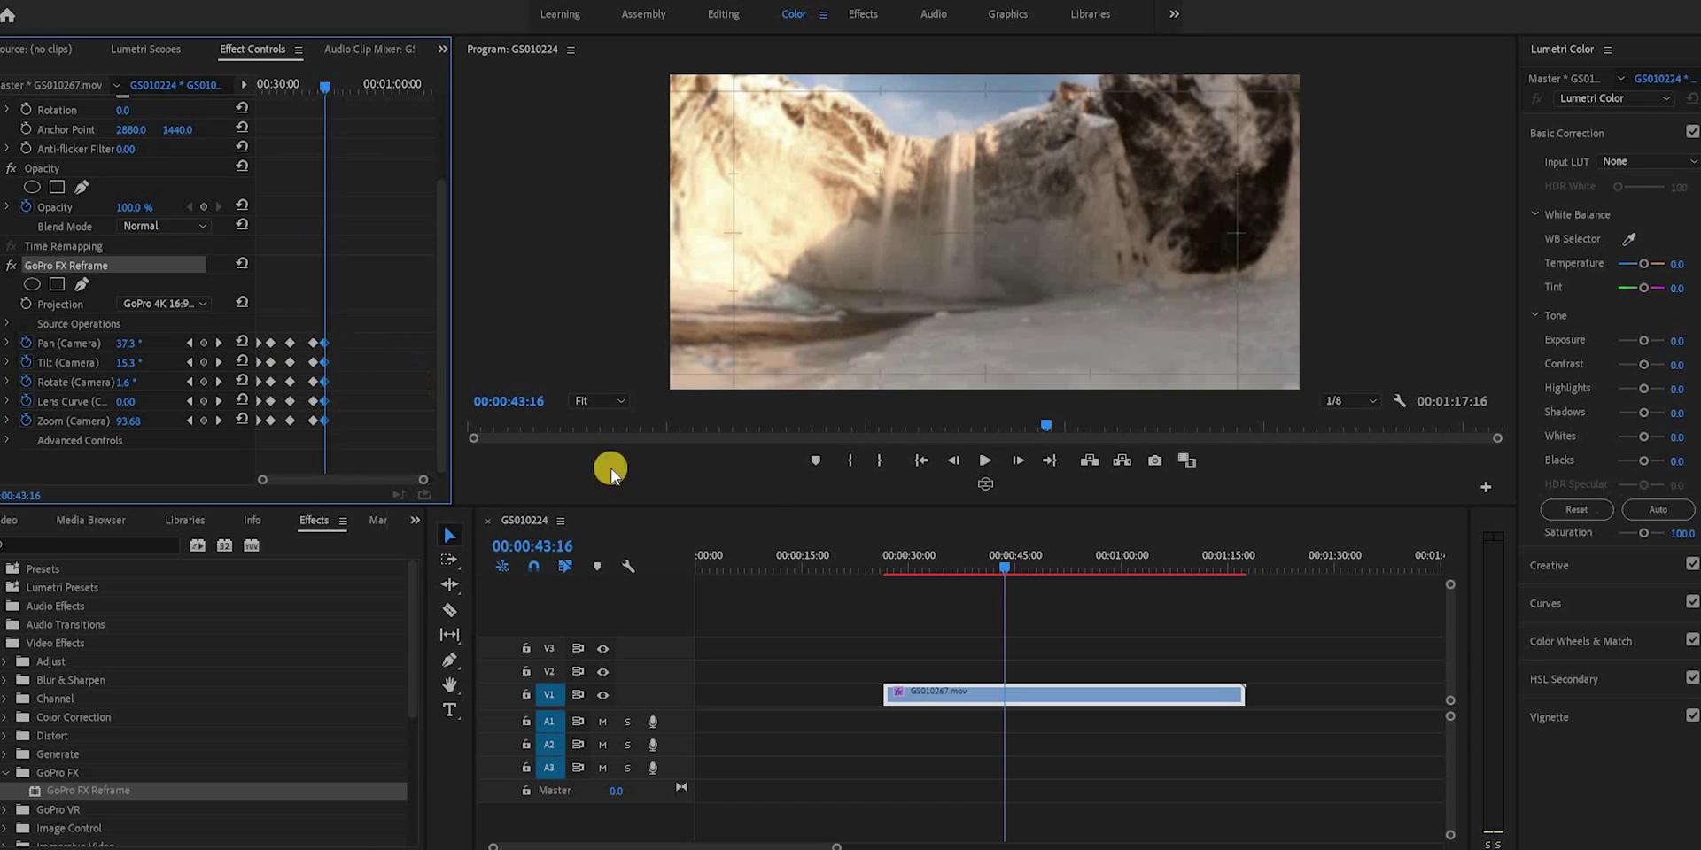
- Preview the faster camera move and shift the last two reframe keyframe sets earlier
{"action": "left_click", "coordinate": [985, 460]}
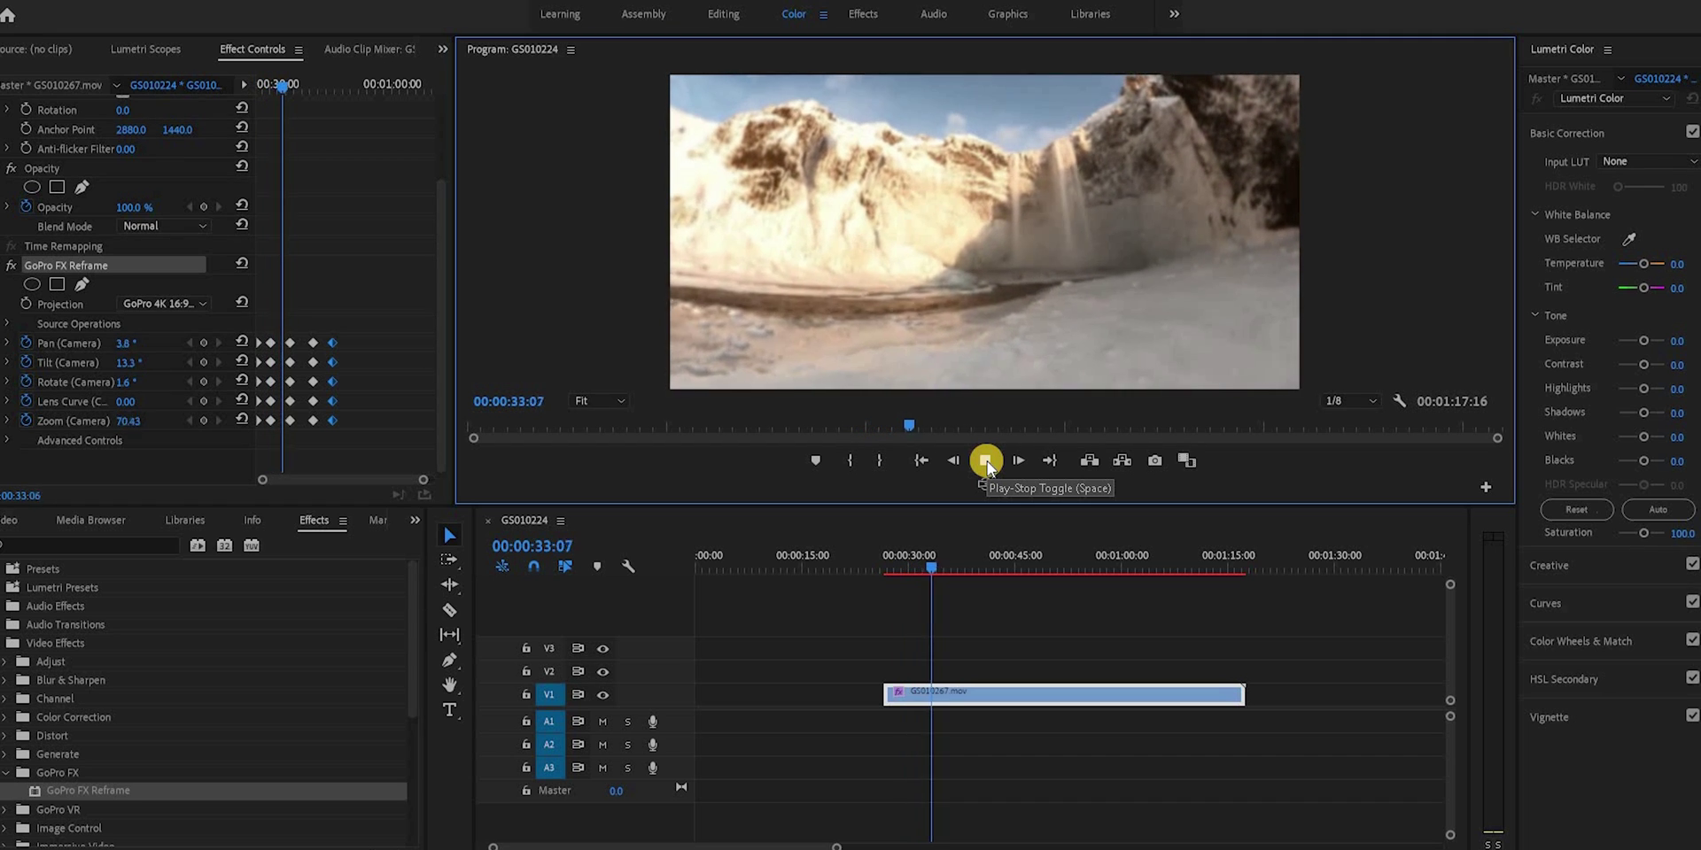
{"action": "left_click_drag", "start_coordinate": [326, 331], "coordinate": [326, 390]}
{"action": "left_click_drag", "start_coordinate": [332, 342], "coordinate": [319, 402]}
{"action": "left_click", "coordinate": [982, 462]}
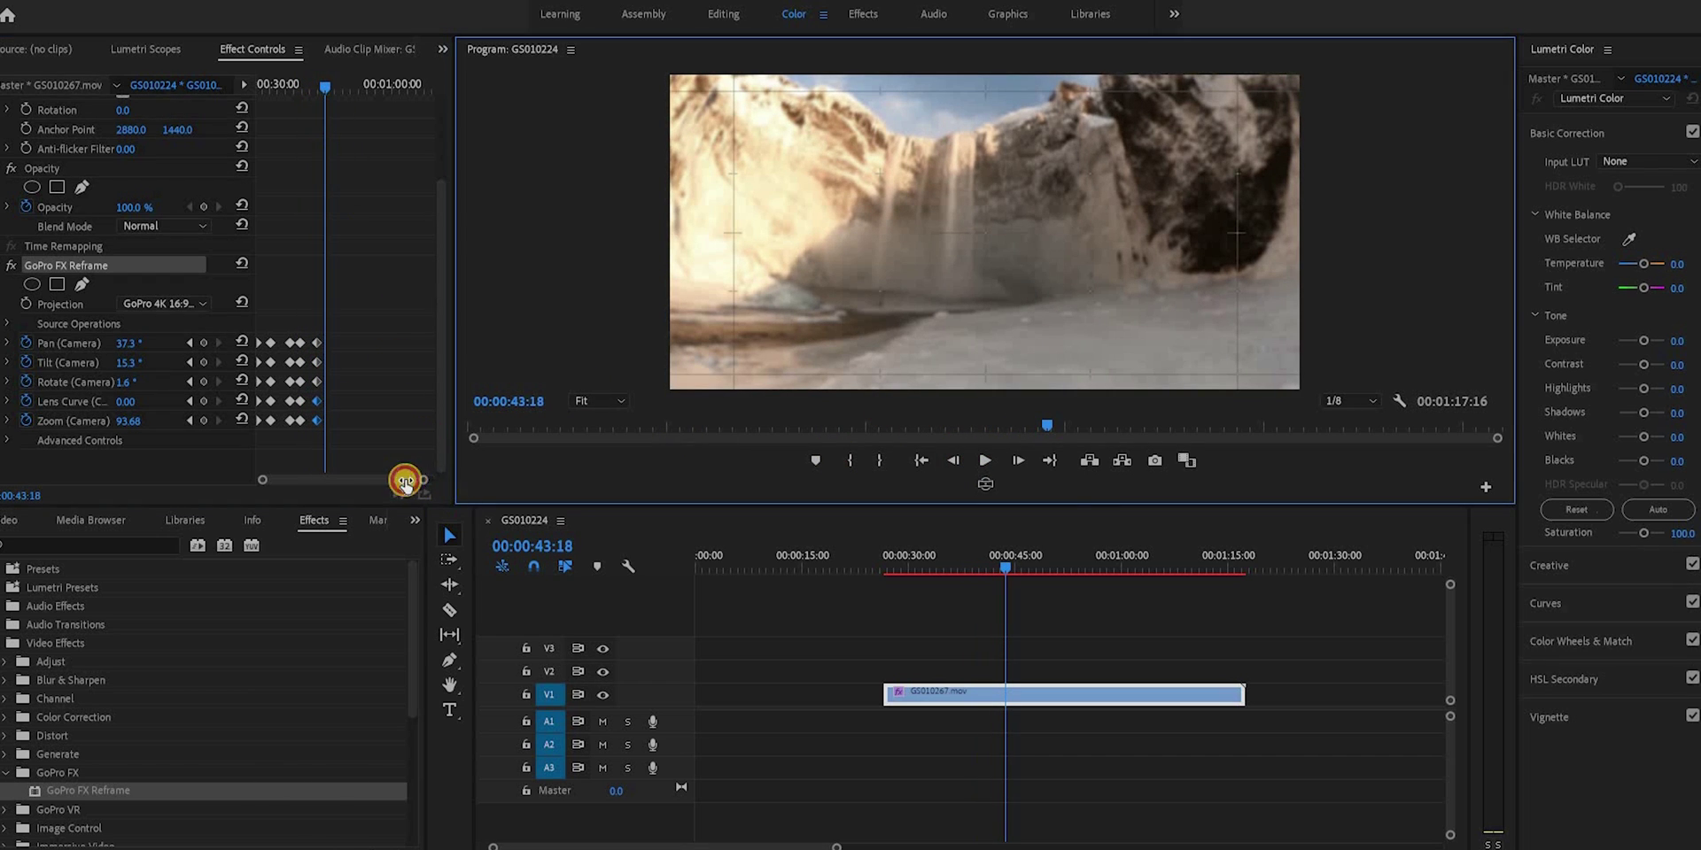
- Keyframe the camera turned back to the man at 00:00:42:24, about pan 170.4° and tilt -3.5°
{"action": "left_click_drag", "start_coordinate": [399, 481], "coordinate": [443, 401]}
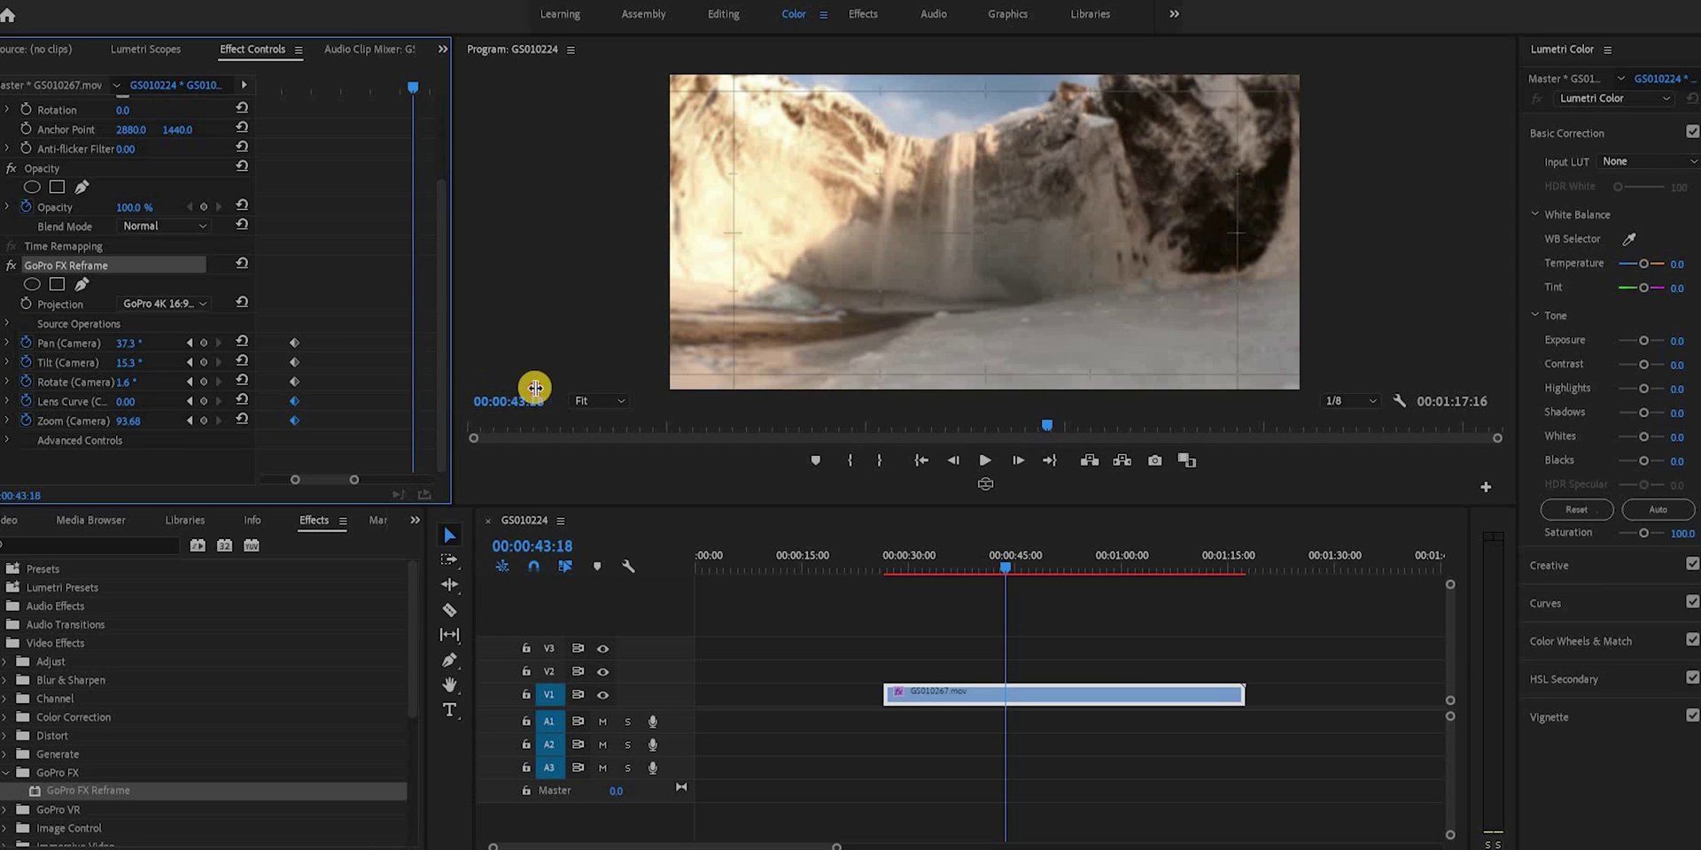
{"action": "left_click_drag", "start_coordinate": [552, 387], "coordinate": [561, 383]}
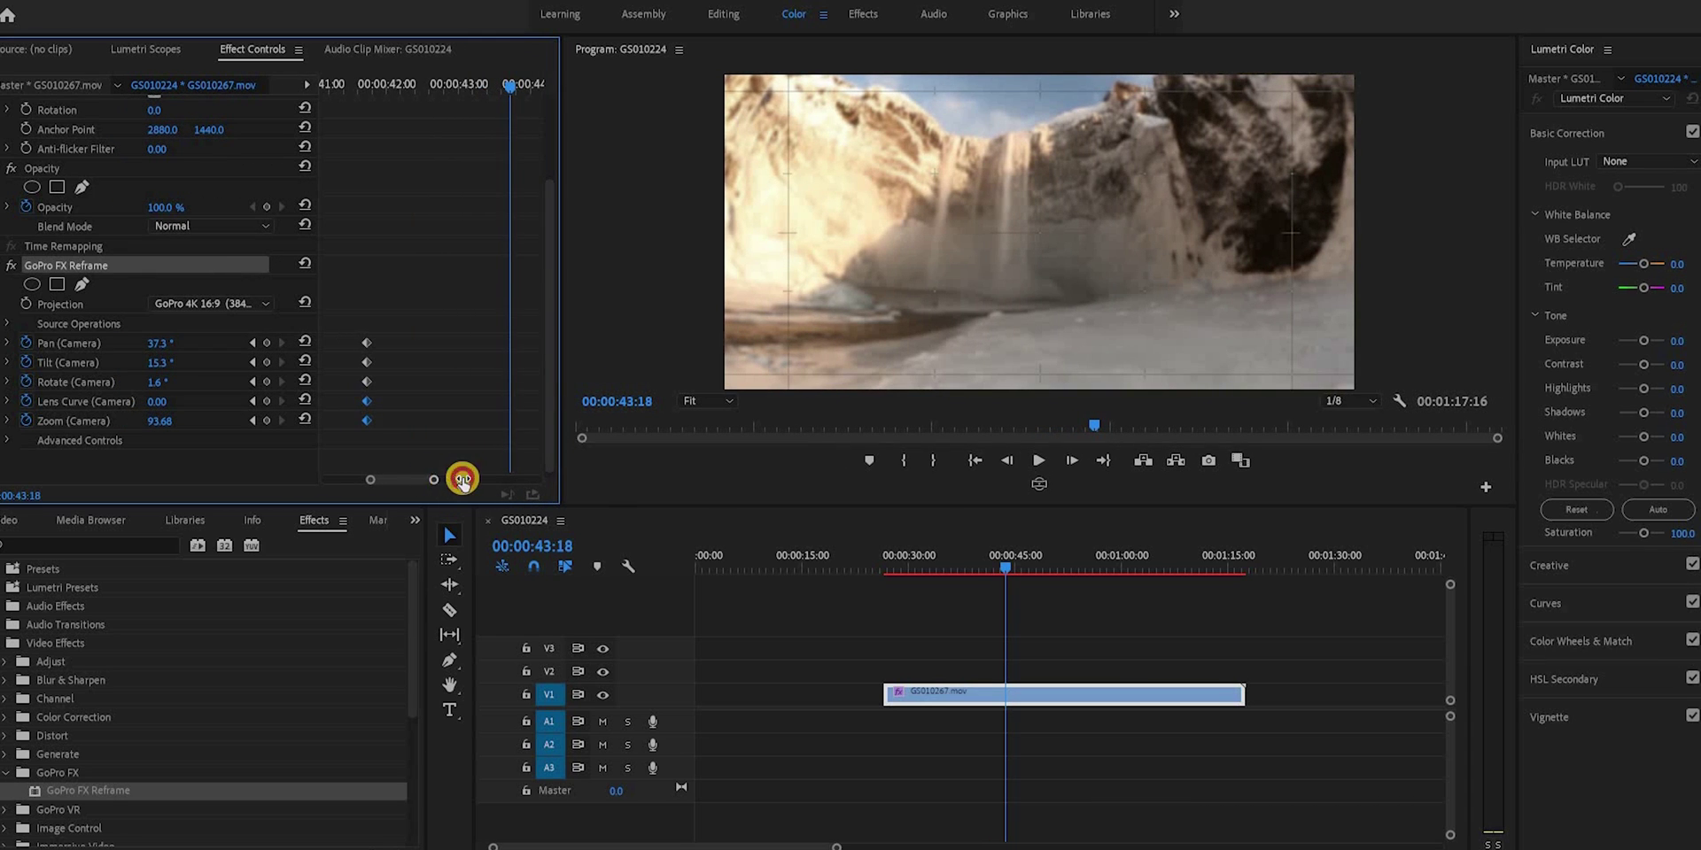
{"action": "left_click_drag", "start_coordinate": [464, 479], "coordinate": [453, 478]}
{"action": "left_click", "coordinate": [376, 484]}
{"action": "left_click", "coordinate": [464, 86]}
{"action": "mouse_move", "coordinate": [424, 91]}
{"action": "left_mouse_down"}
{"action": "mouse_move", "coordinate": [406, 91]}
{"action": "mouse_move", "coordinate": [441, 89]}
{"action": "left_mouse_up"}
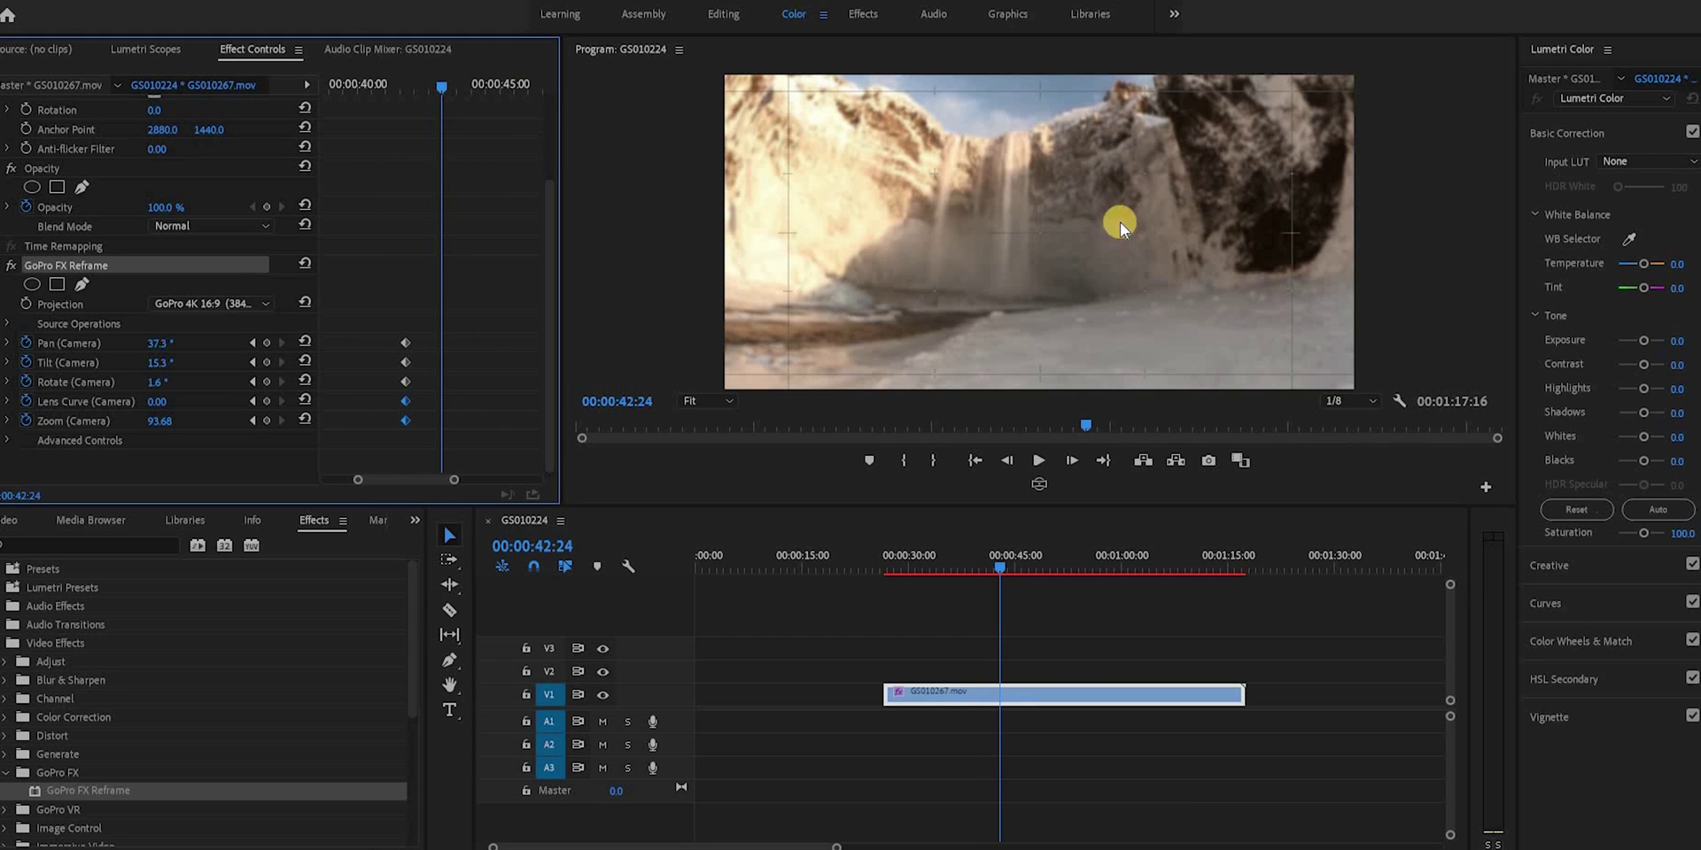
{"action": "left_click_drag", "start_coordinate": [1115, 262], "coordinate": [1008, 245]}
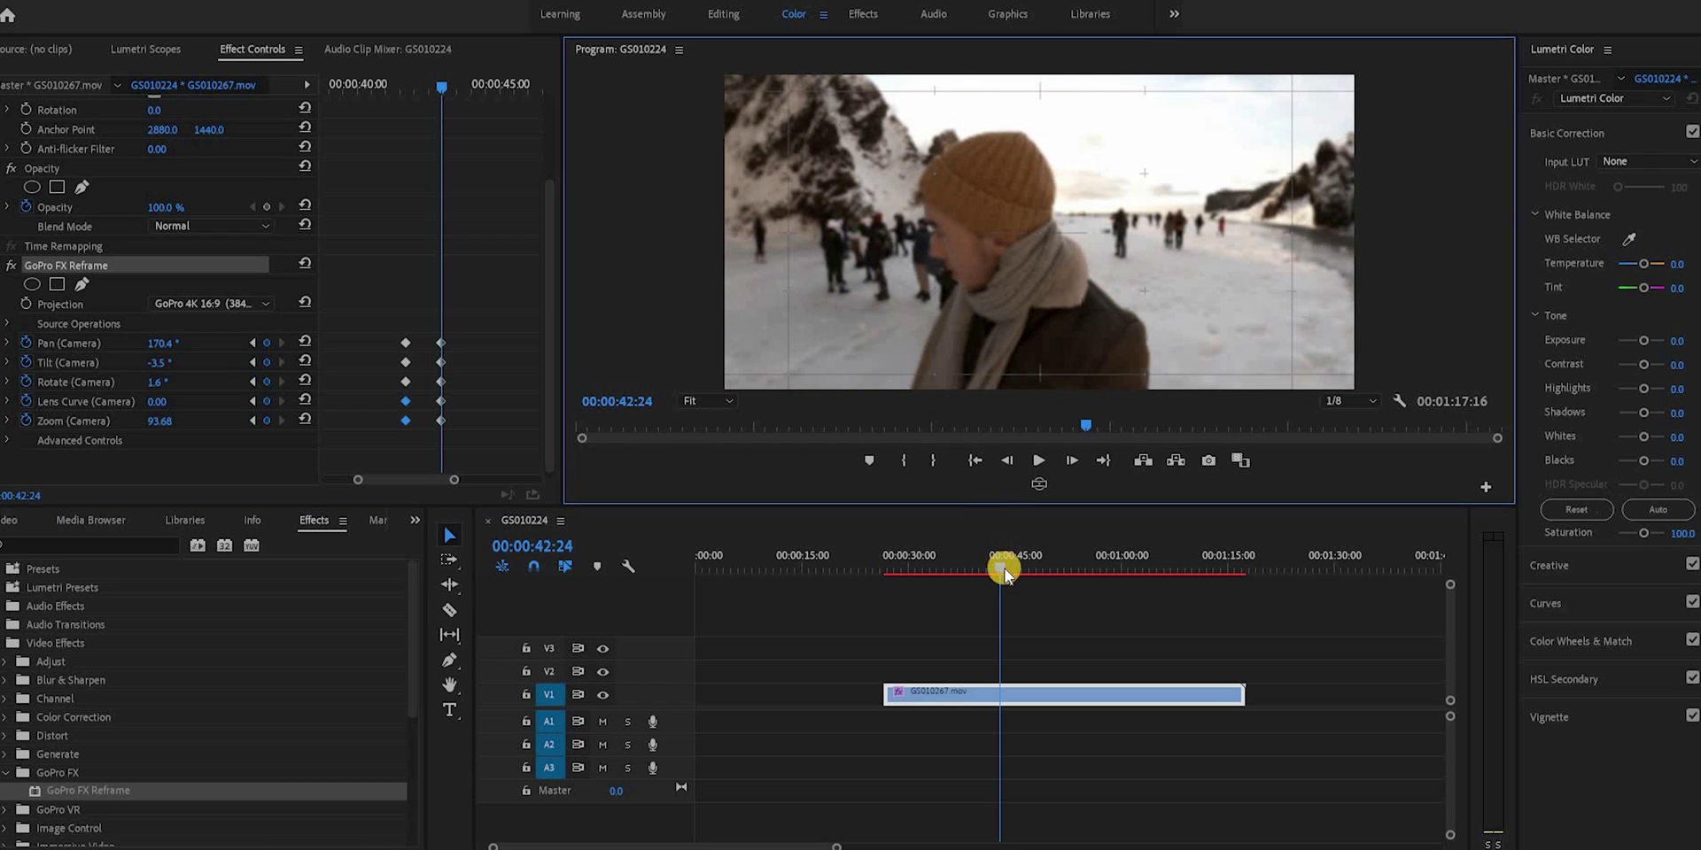
- Play back the turn to the man and move its ending keyframe set earlier, to about 00:00:42:01
{"action": "left_click", "coordinate": [965, 574]}
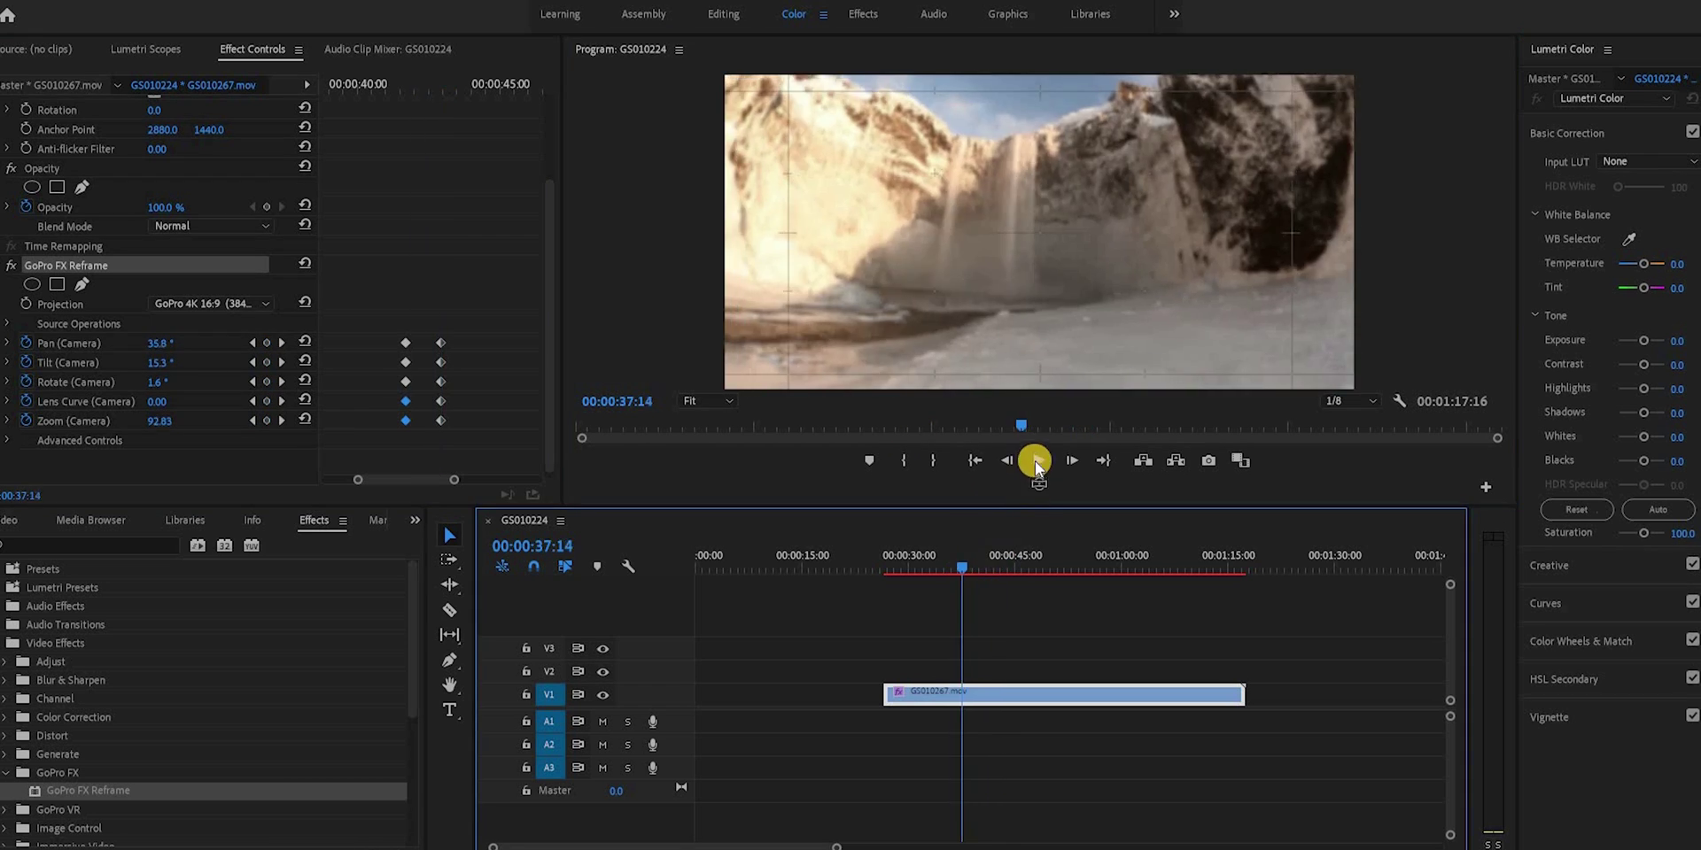
{"action": "left_click", "coordinate": [1038, 460]}
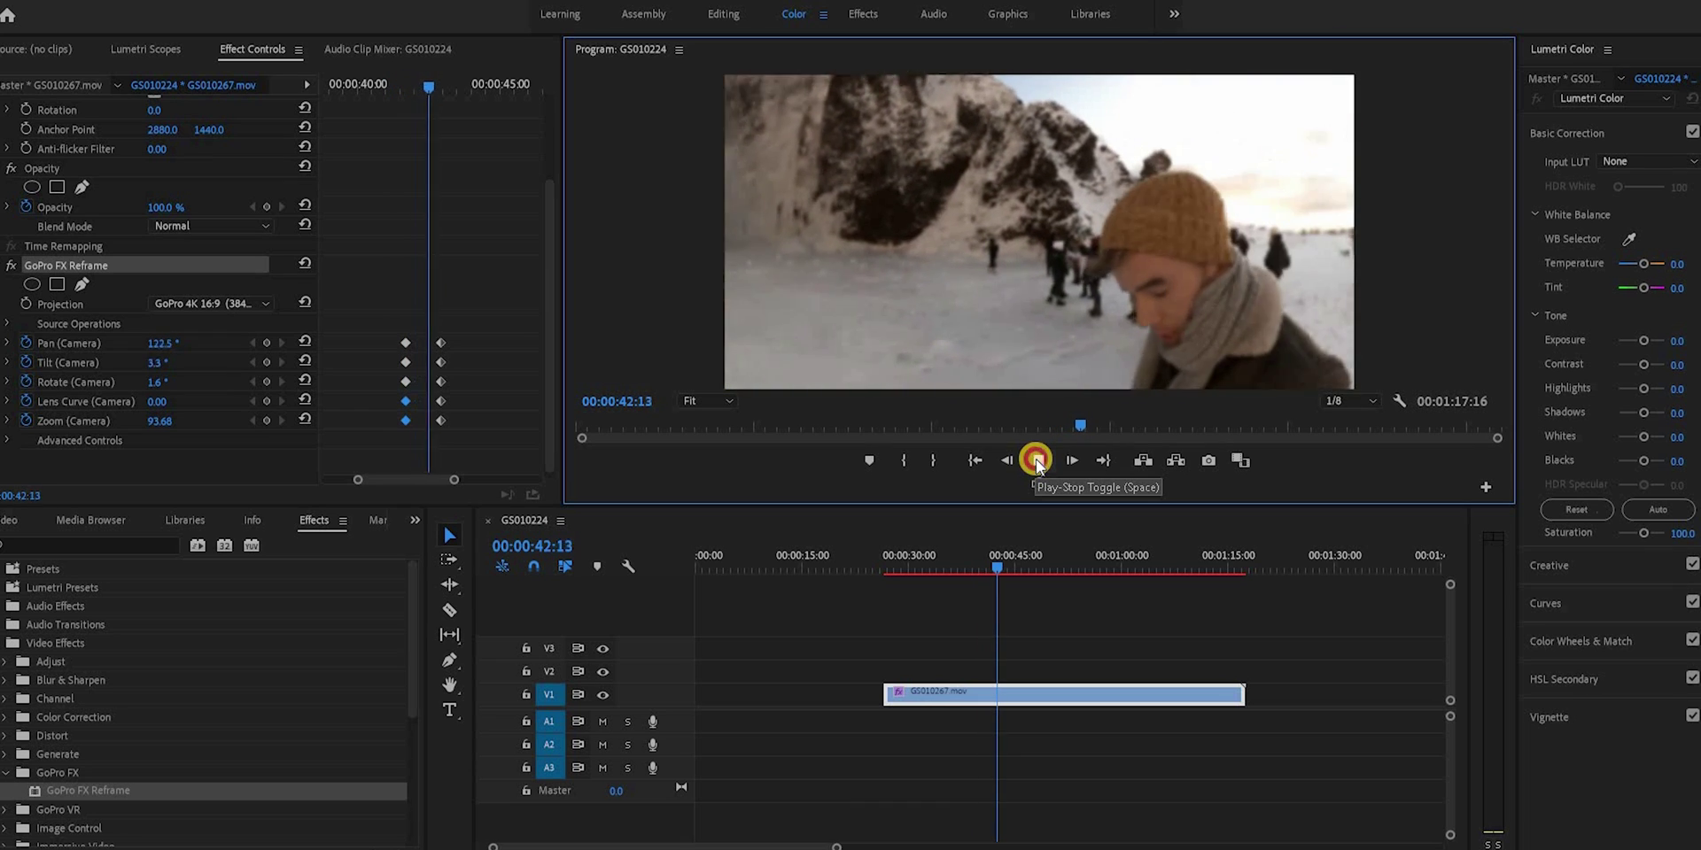
{"action": "key", "text": "space"}
{"action": "left_click_drag", "start_coordinate": [440, 470], "coordinate": [429, 349]}
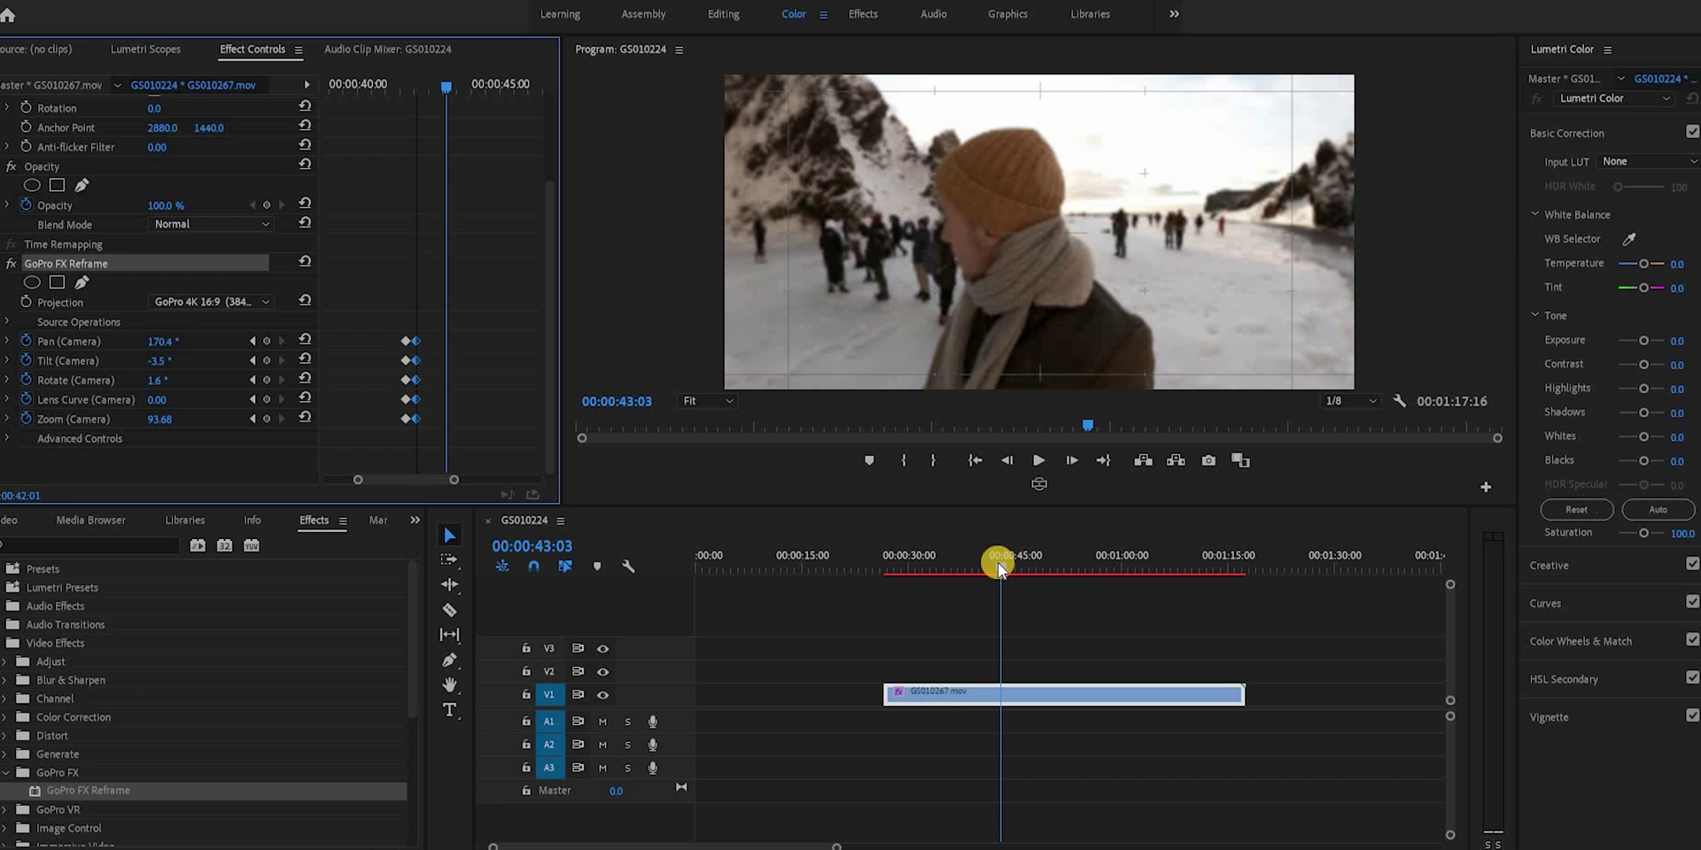
- Keyframe the camera zooming out from the man shortly after the turn and play back the result
{"action": "left_click", "coordinate": [1036, 462]}
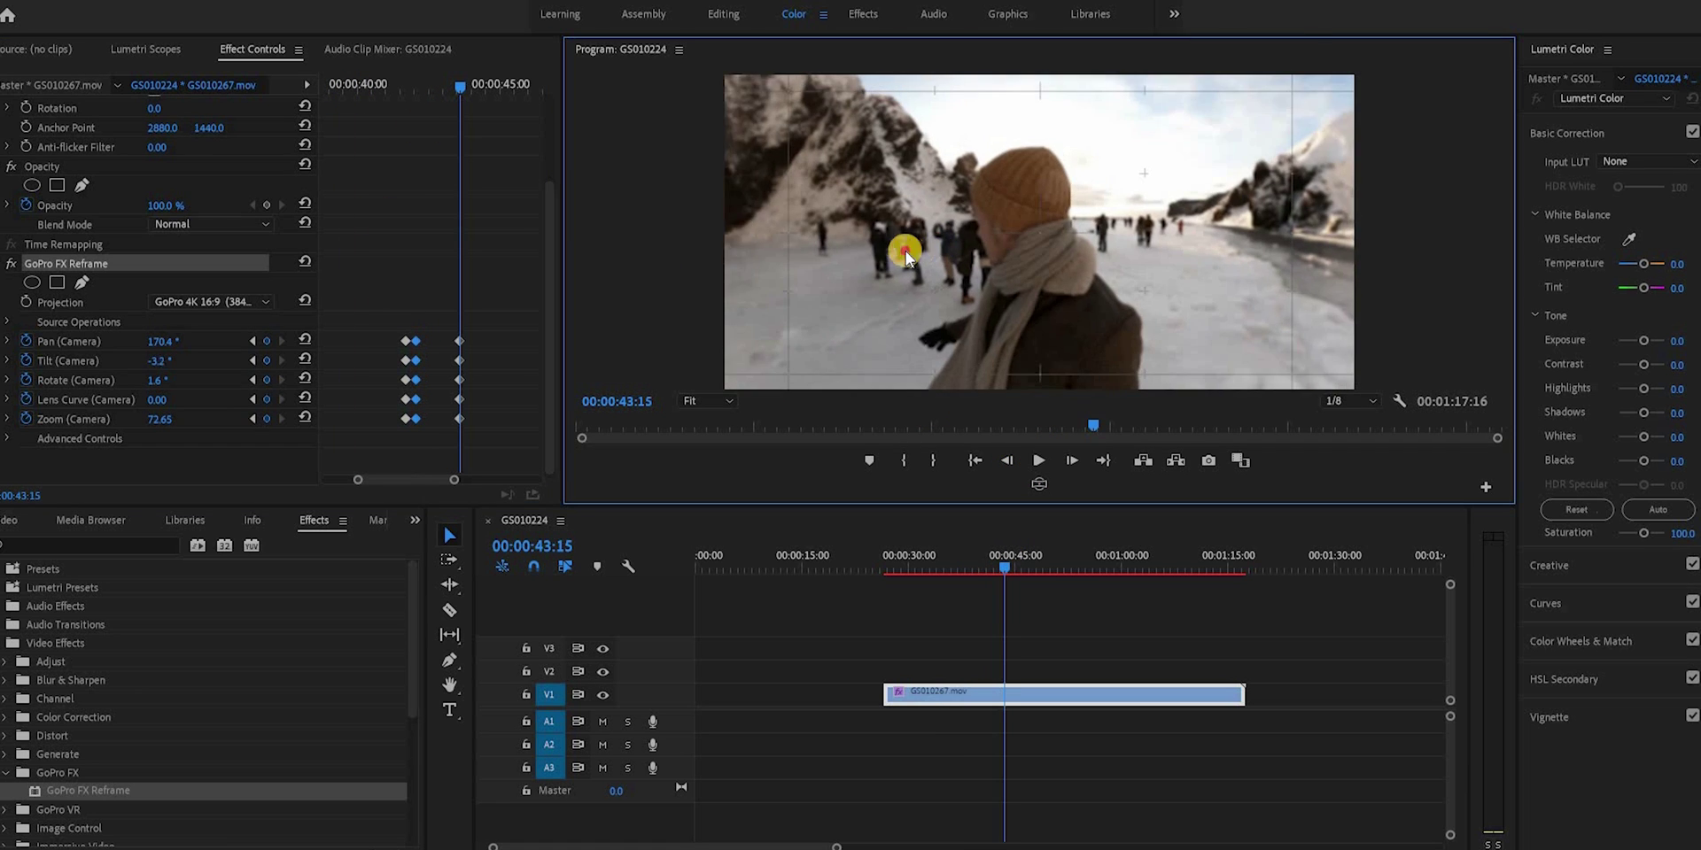
{"action": "left_click_drag", "start_coordinate": [906, 251], "coordinate": [936, 92]}
{"action": "left_click_drag", "start_coordinate": [971, 202], "coordinate": [945, 85]}
{"action": "left_click", "coordinate": [353, 83]}
{"action": "left_click", "coordinate": [1038, 459]}
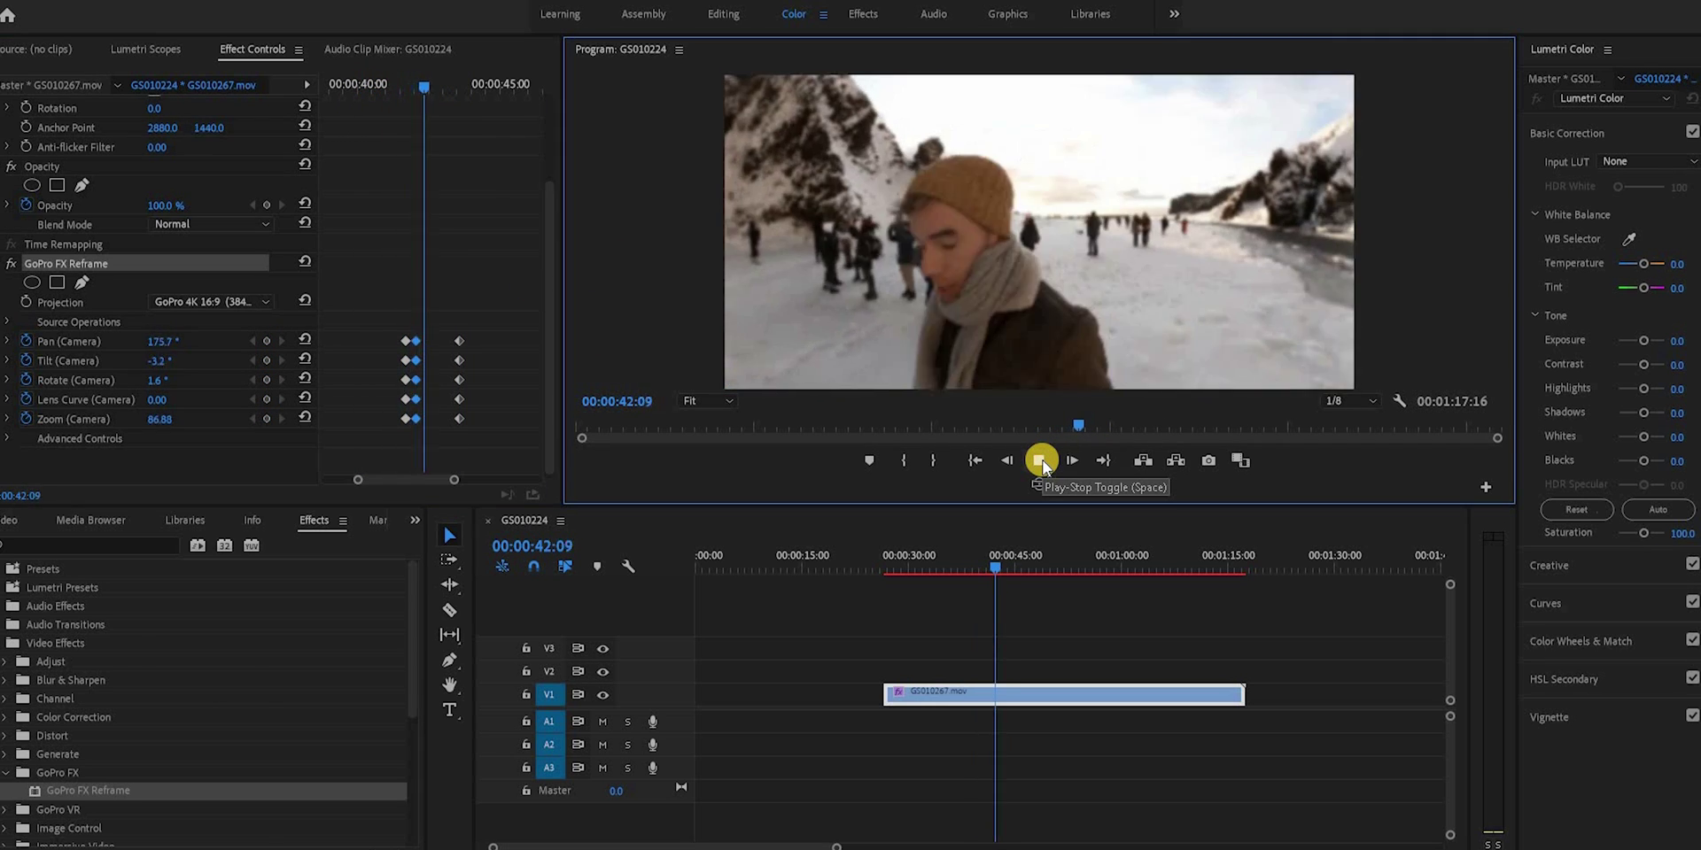
- Keyframe a wide warped view at 00:00:44:03, about pan 212.2°, tilt -30.6°, rotate 4.7° and zoom 21.18
{"action": "left_click", "coordinate": [515, 86]}
{"action": "left_click_drag", "start_coordinate": [455, 479], "coordinate": [538, 487]}
{"action": "left_click_drag", "start_coordinate": [998, 279], "coordinate": [779, 284]}
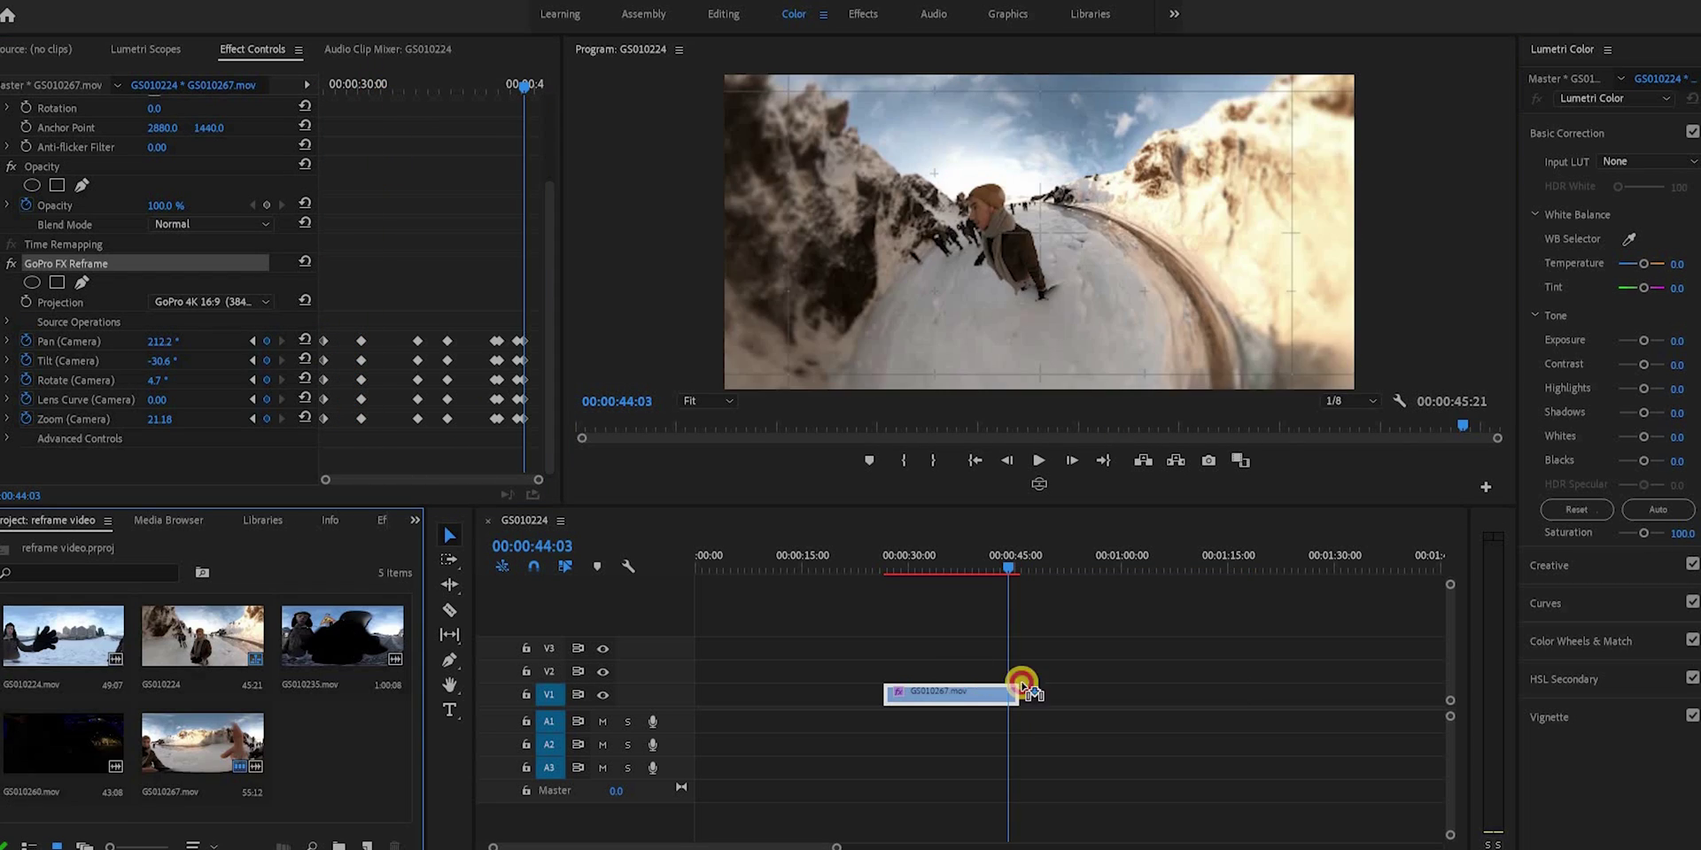
- Place the GS010260.mov clip after GS010267.mov on V1 and move the playhead to 00:00:48:19
{"action": "left_click_drag", "start_coordinate": [1018, 687], "coordinate": [1033, 695]}
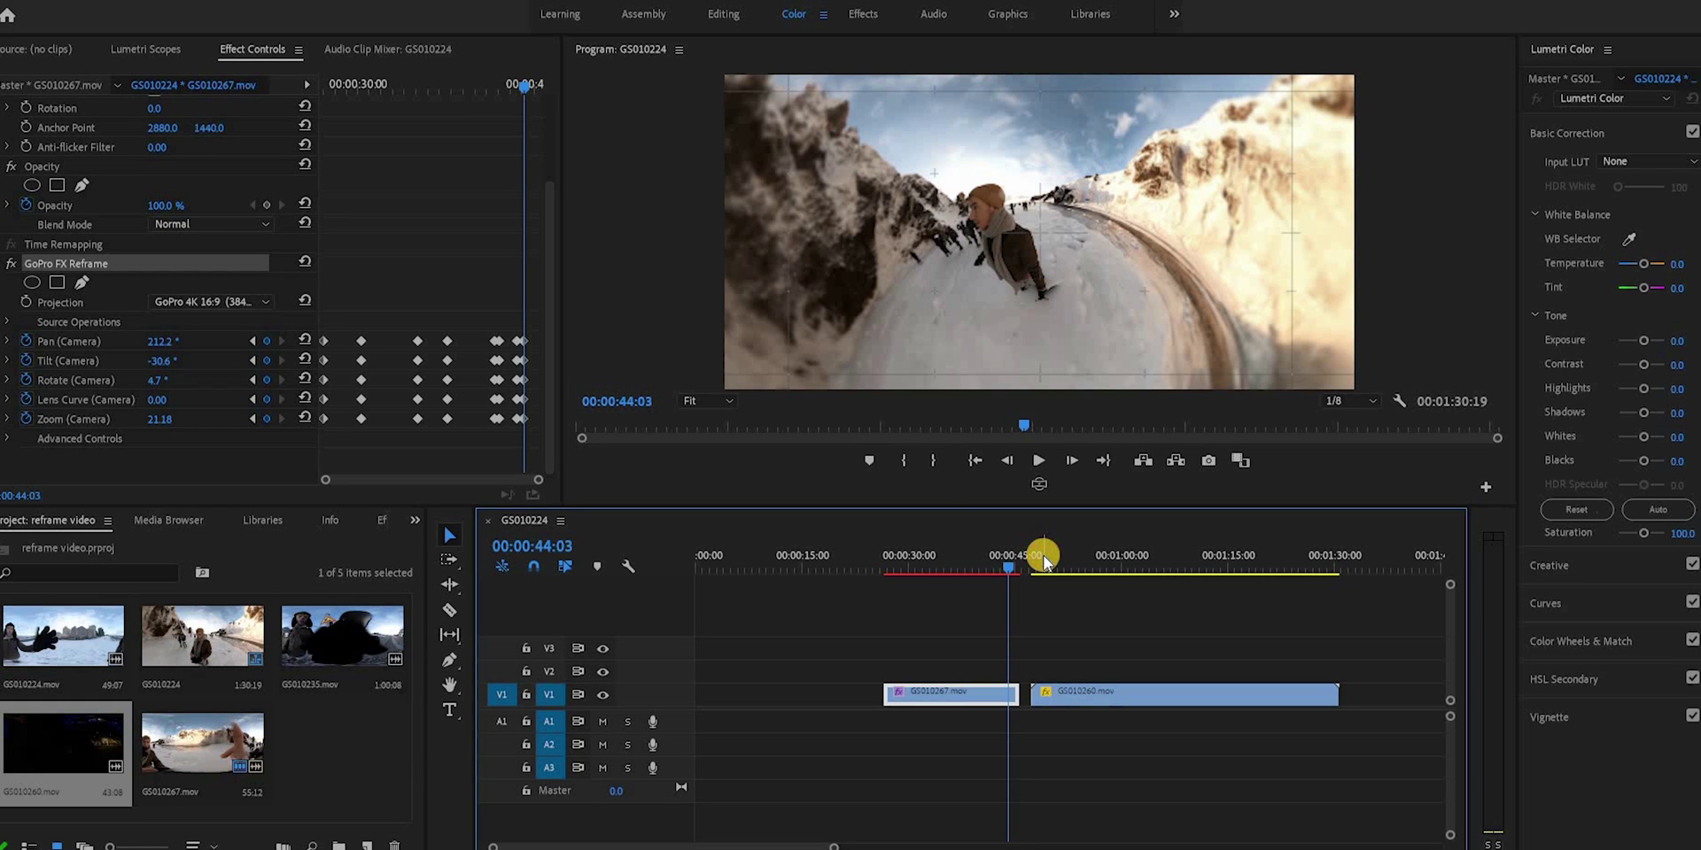
{"action": "left_click", "coordinate": [1043, 558]}
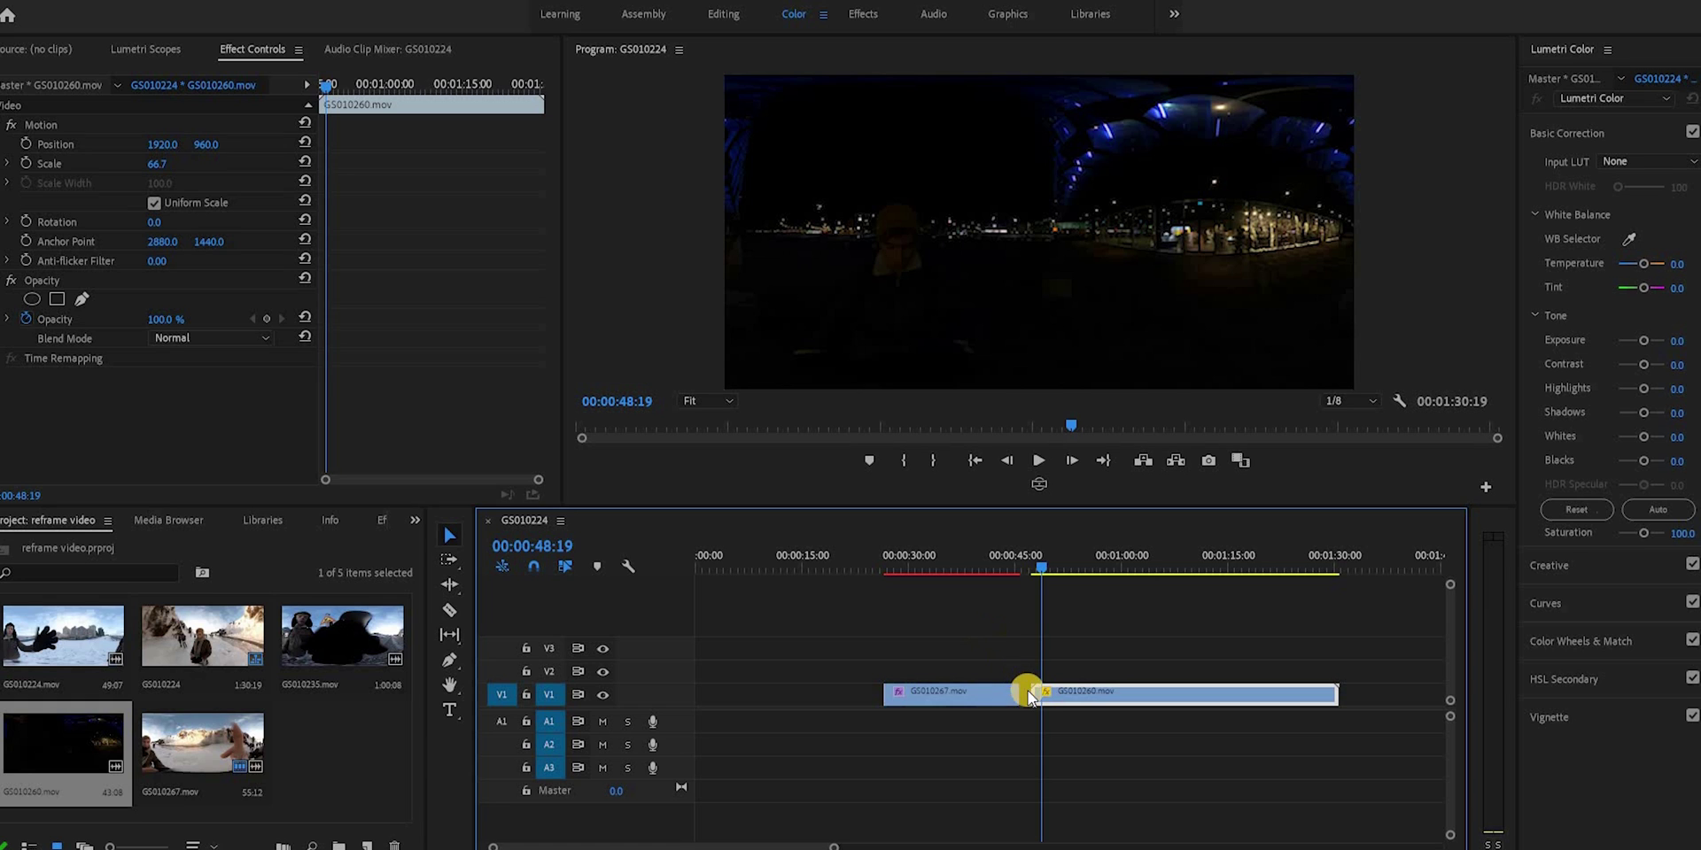
- Set the scale of GS010260.mov to 100 and move GS010267.mov against its start on V1
{"action": "type", "text": "00.0"}
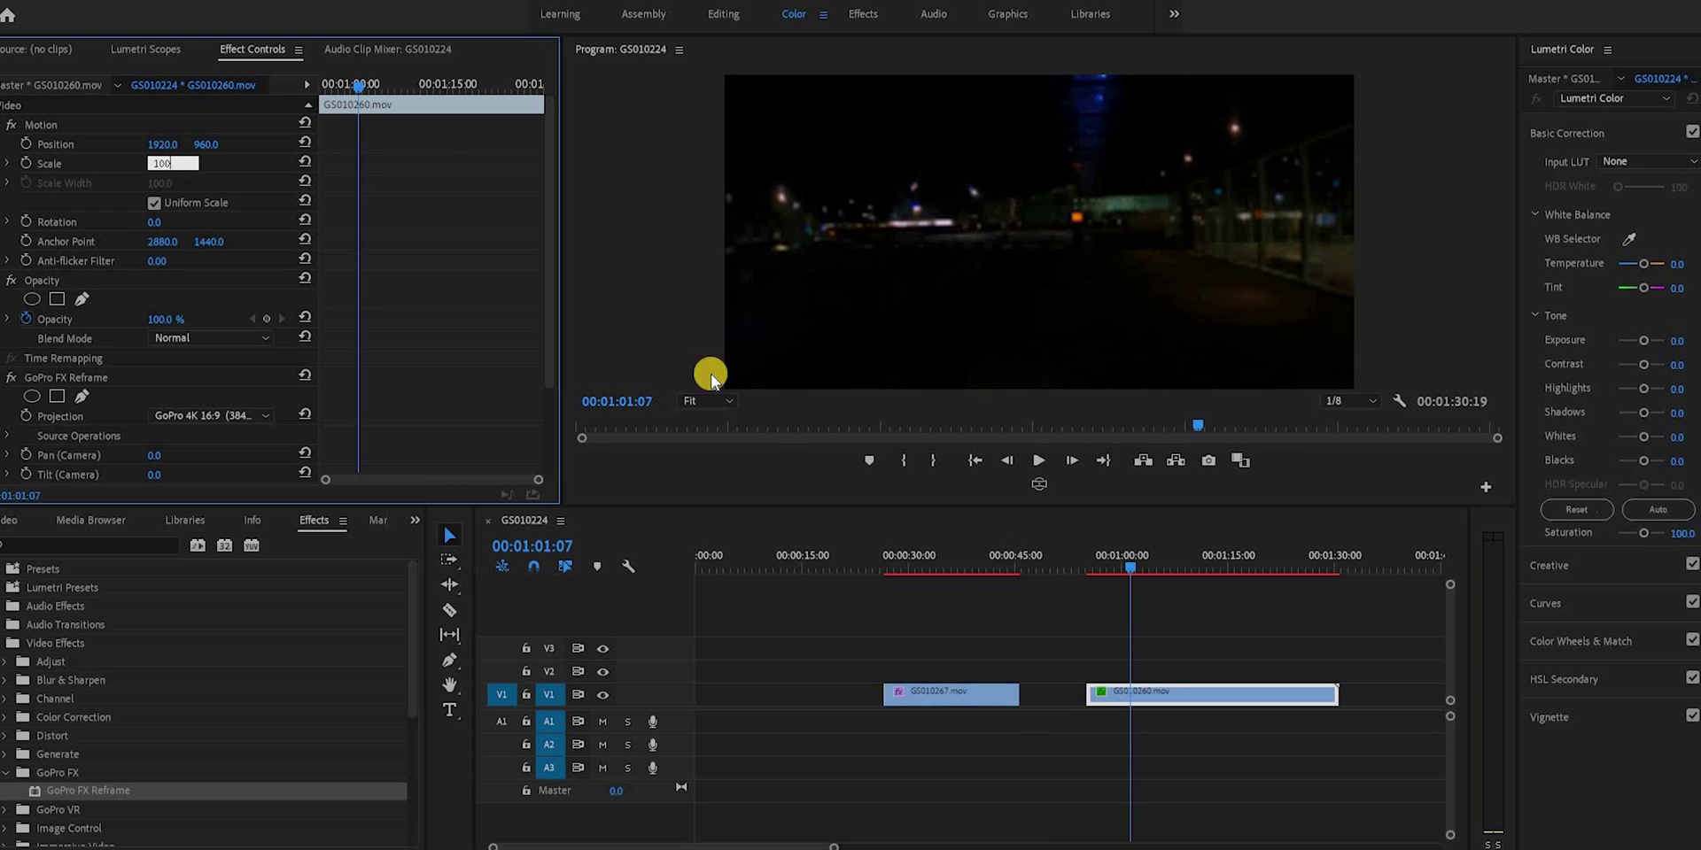
{"action": "left_click_drag", "start_coordinate": [1136, 572], "coordinate": [1215, 572]}
{"action": "left_click", "coordinate": [1118, 572]}
{"action": "left_click", "coordinate": [1004, 567]}
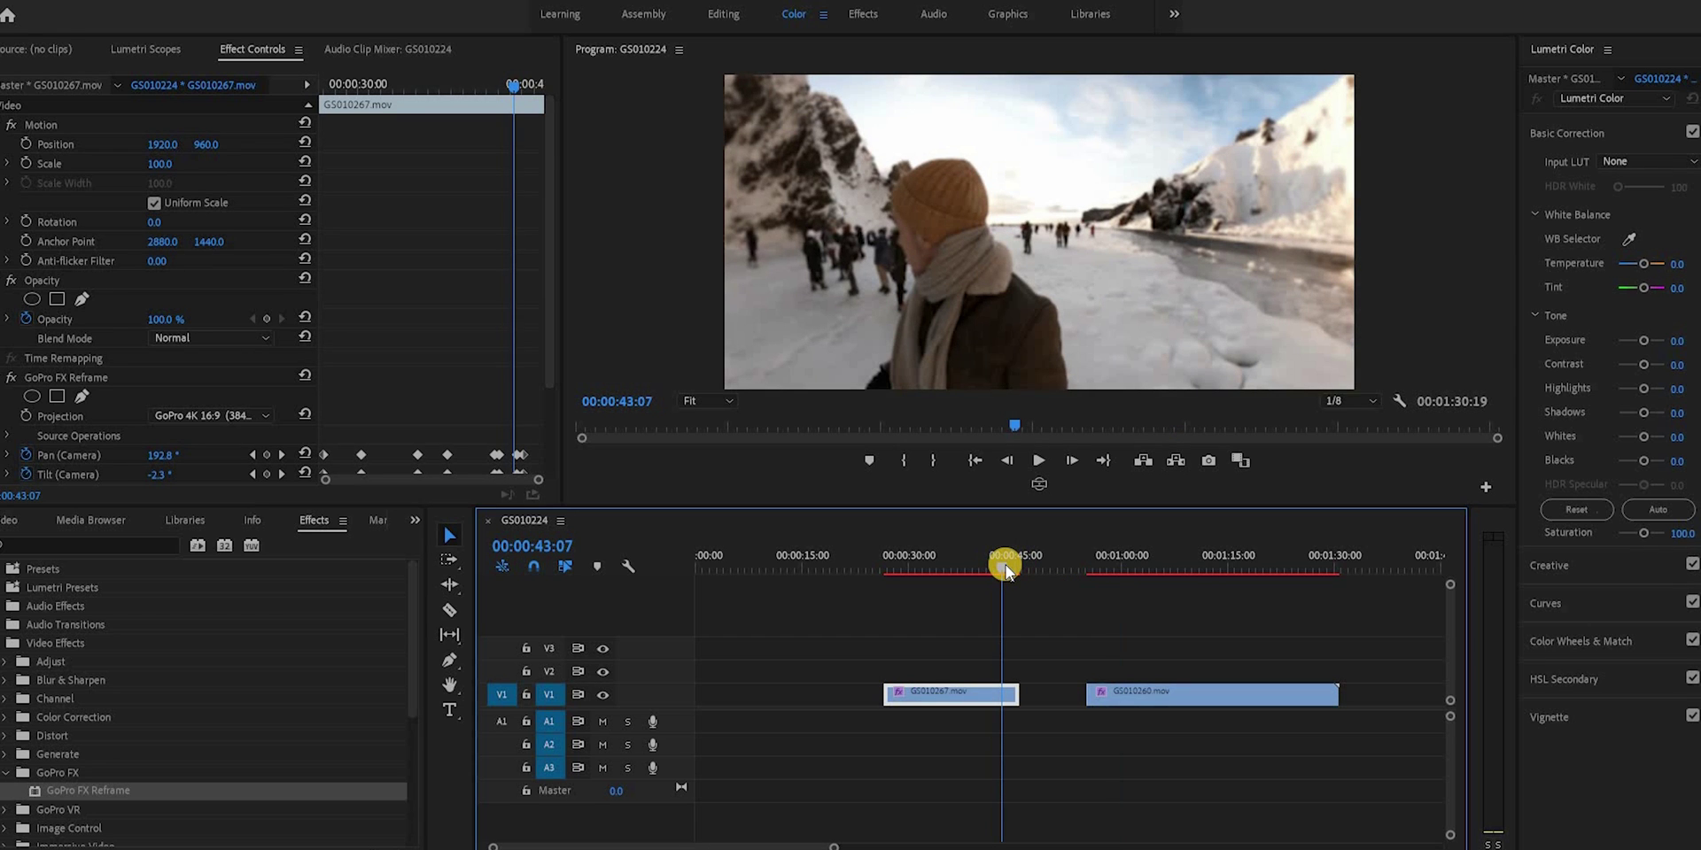
{"action": "left_click_drag", "start_coordinate": [968, 699], "coordinate": [1035, 699]}
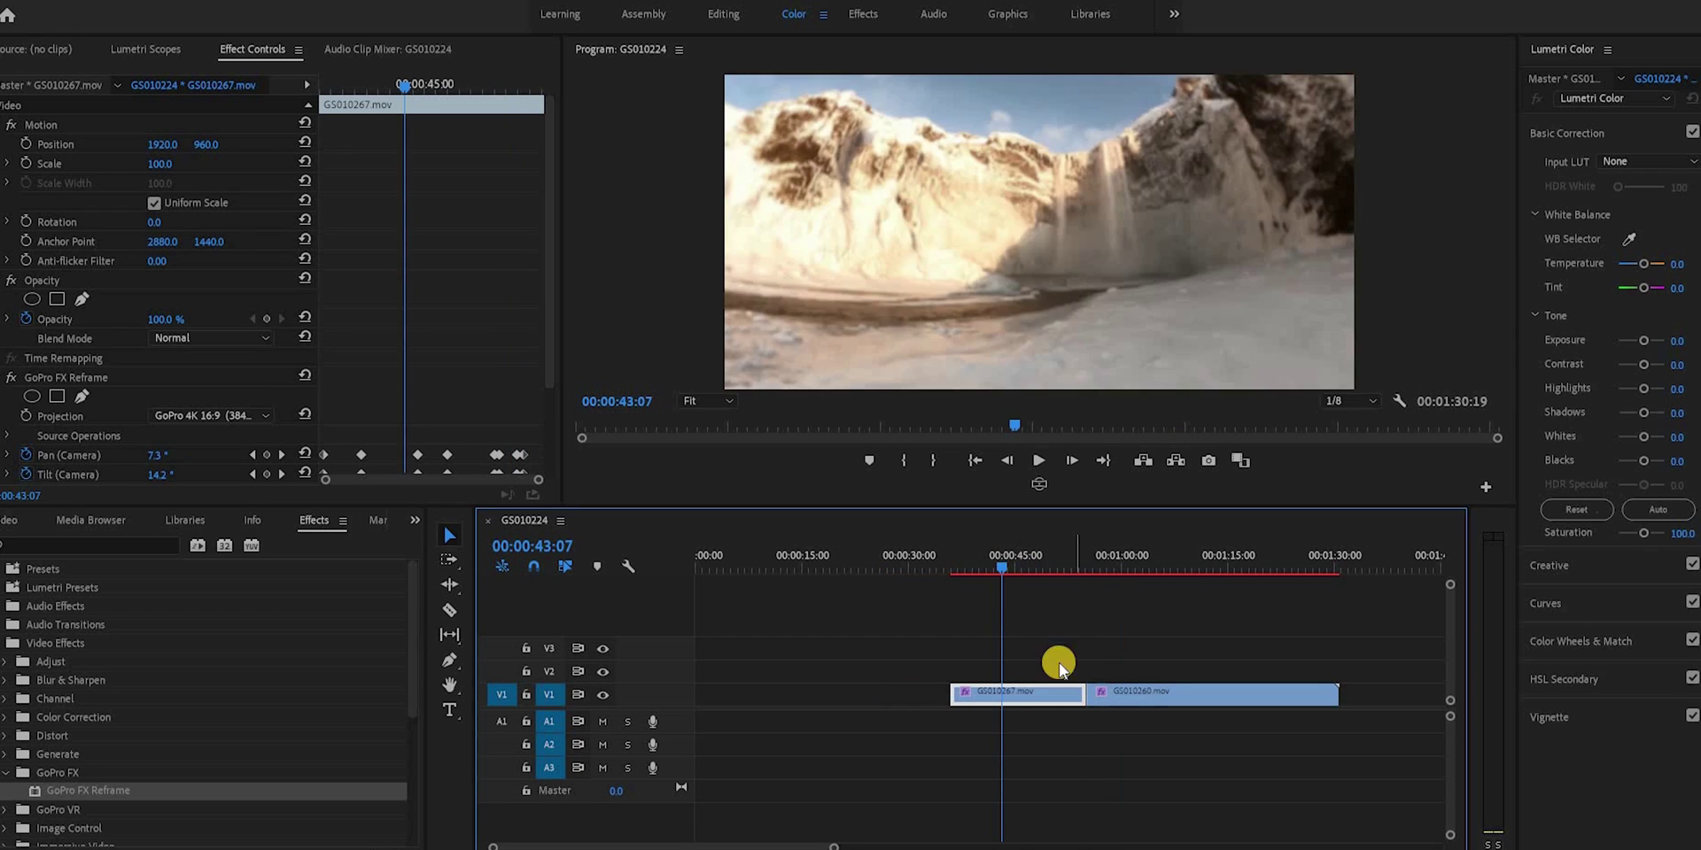
- Trim the end of GS010267.mov to shortly after its last camera keyframes, at about 00:00:53:20
{"action": "left_click", "coordinate": [1073, 569]}
{"action": "left_click_drag", "start_coordinate": [831, 847], "coordinate": [758, 848]}
{"action": "key", "text": "equal"}
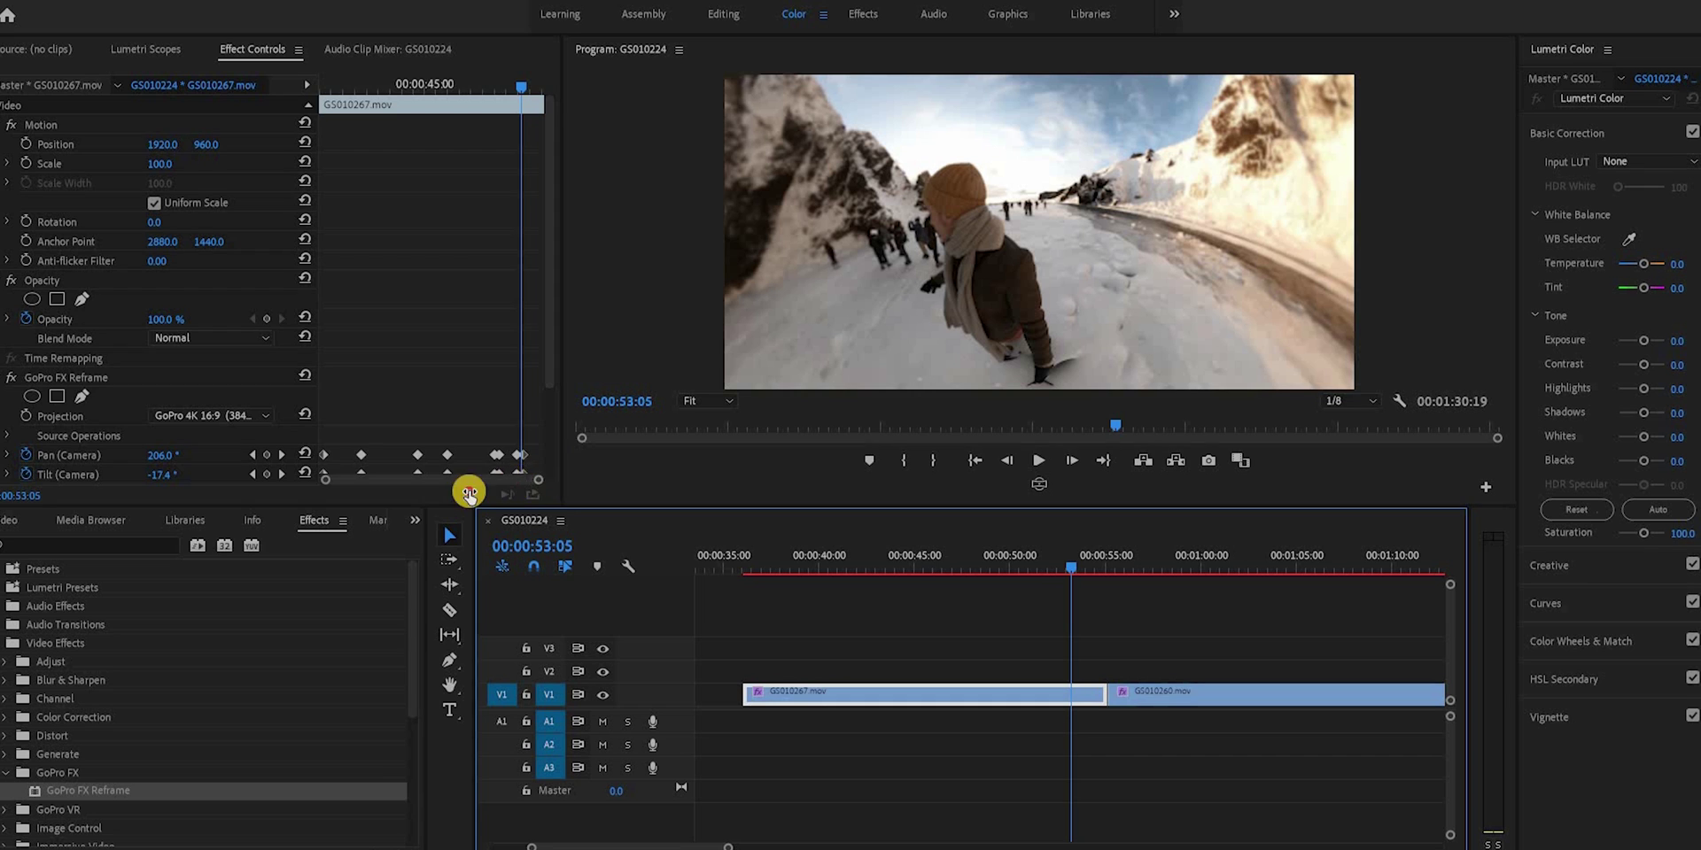
{"action": "left_click_drag", "start_coordinate": [538, 480], "coordinate": [468, 492]}
{"action": "left_click_drag", "start_coordinate": [550, 371], "coordinate": [540, 451]}
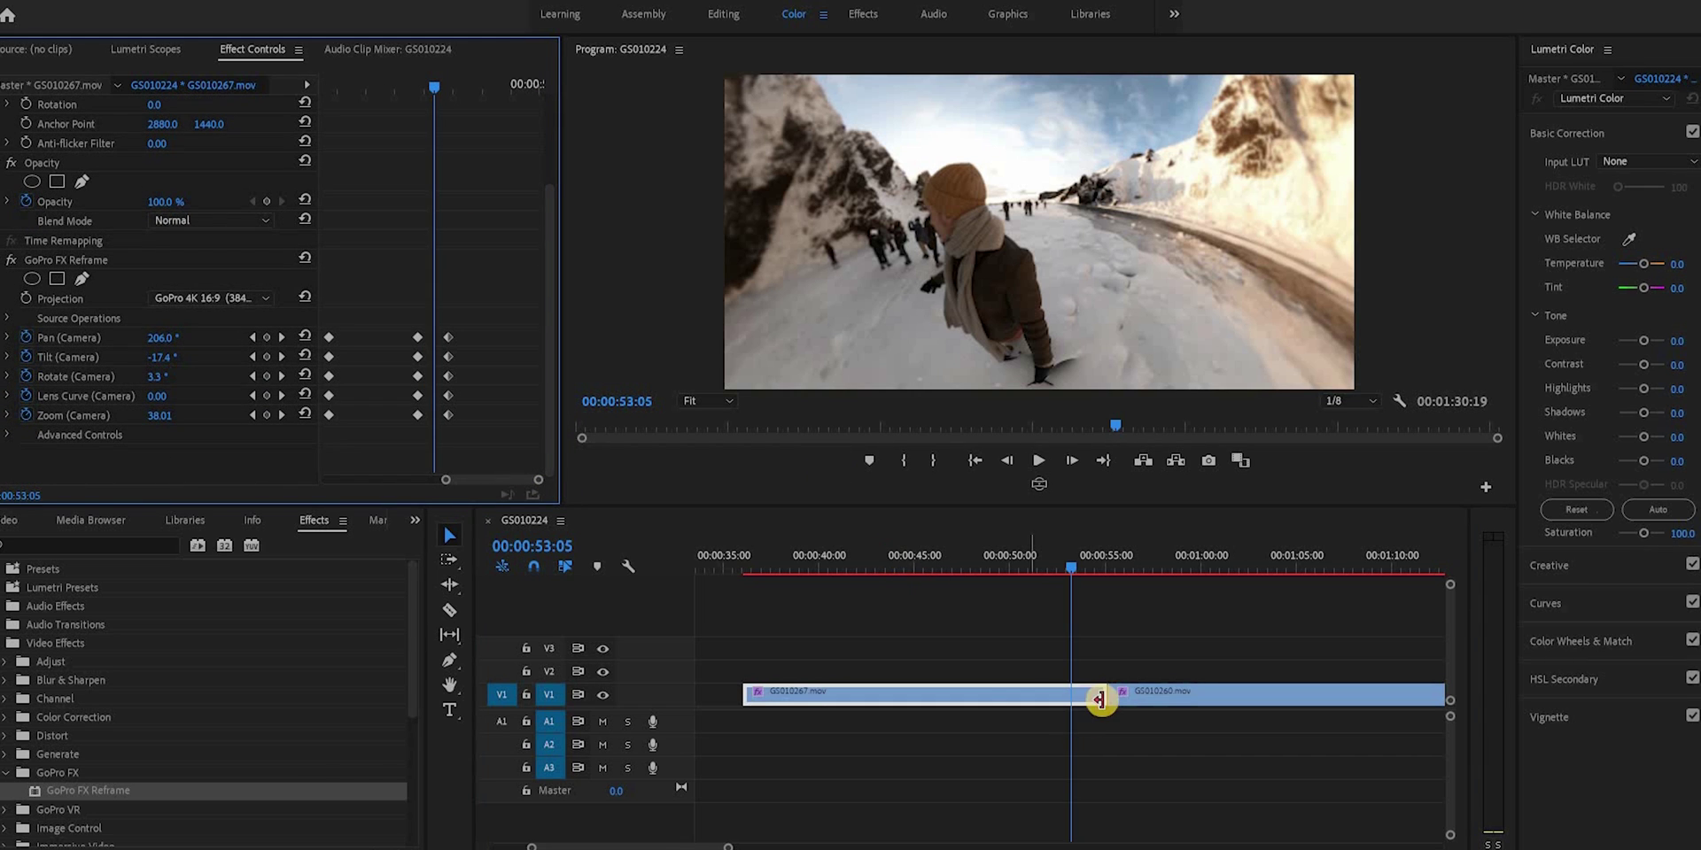
{"action": "left_click_drag", "start_coordinate": [446, 92], "coordinate": [475, 83]}
{"action": "left_click_drag", "start_coordinate": [1106, 694], "coordinate": [1082, 695]}
- Keyframe the GoPro FX Reframe zoom down to 1.00 at the end of GS010267.mov and play back the result
{"action": "mouse_move", "coordinate": [537, 478]}
{"action": "left_mouse_down"}
{"action": "mouse_move", "coordinate": [467, 482]}
{"action": "mouse_move", "coordinate": [536, 480]}
{"action": "left_mouse_up"}
{"action": "left_click", "coordinate": [541, 86]}
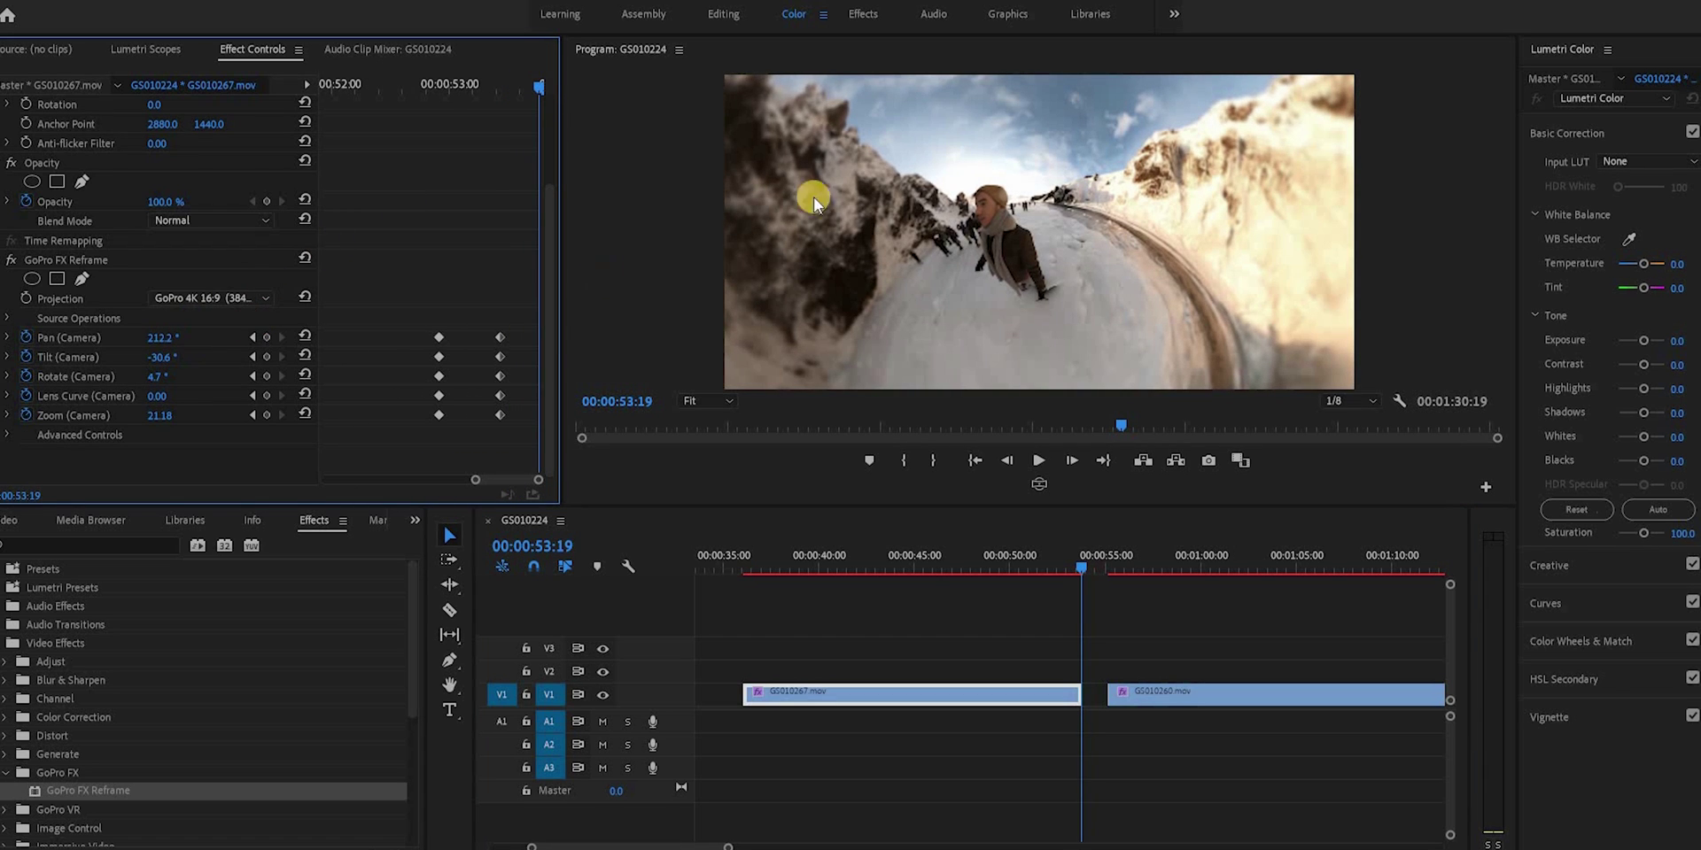
{"action": "left_click", "coordinate": [86, 265]}
{"action": "left_click_drag", "start_coordinate": [1015, 81], "coordinate": [423, 89]}
{"action": "left_click", "coordinate": [1036, 465]}
{"action": "left_click", "coordinate": [1036, 465]}
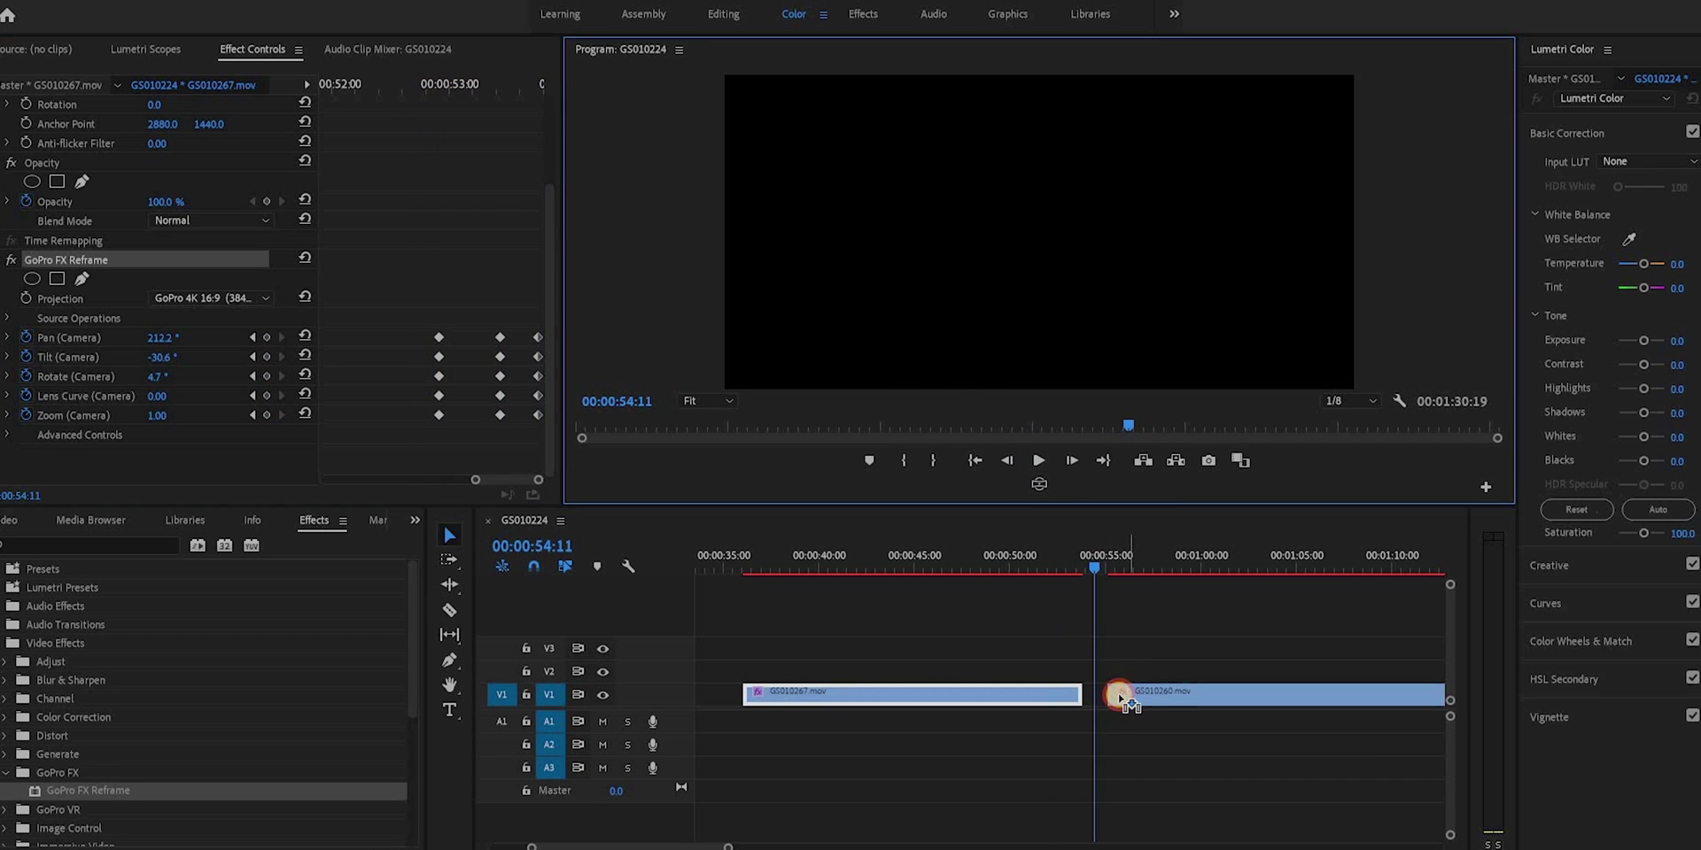
- Close the gap before GS010260.mov and start camera keyframes at its beginning with pan 100.1° and tilt 78.5°
{"action": "left_click_drag", "start_coordinate": [1117, 695], "coordinate": [1083, 572]}
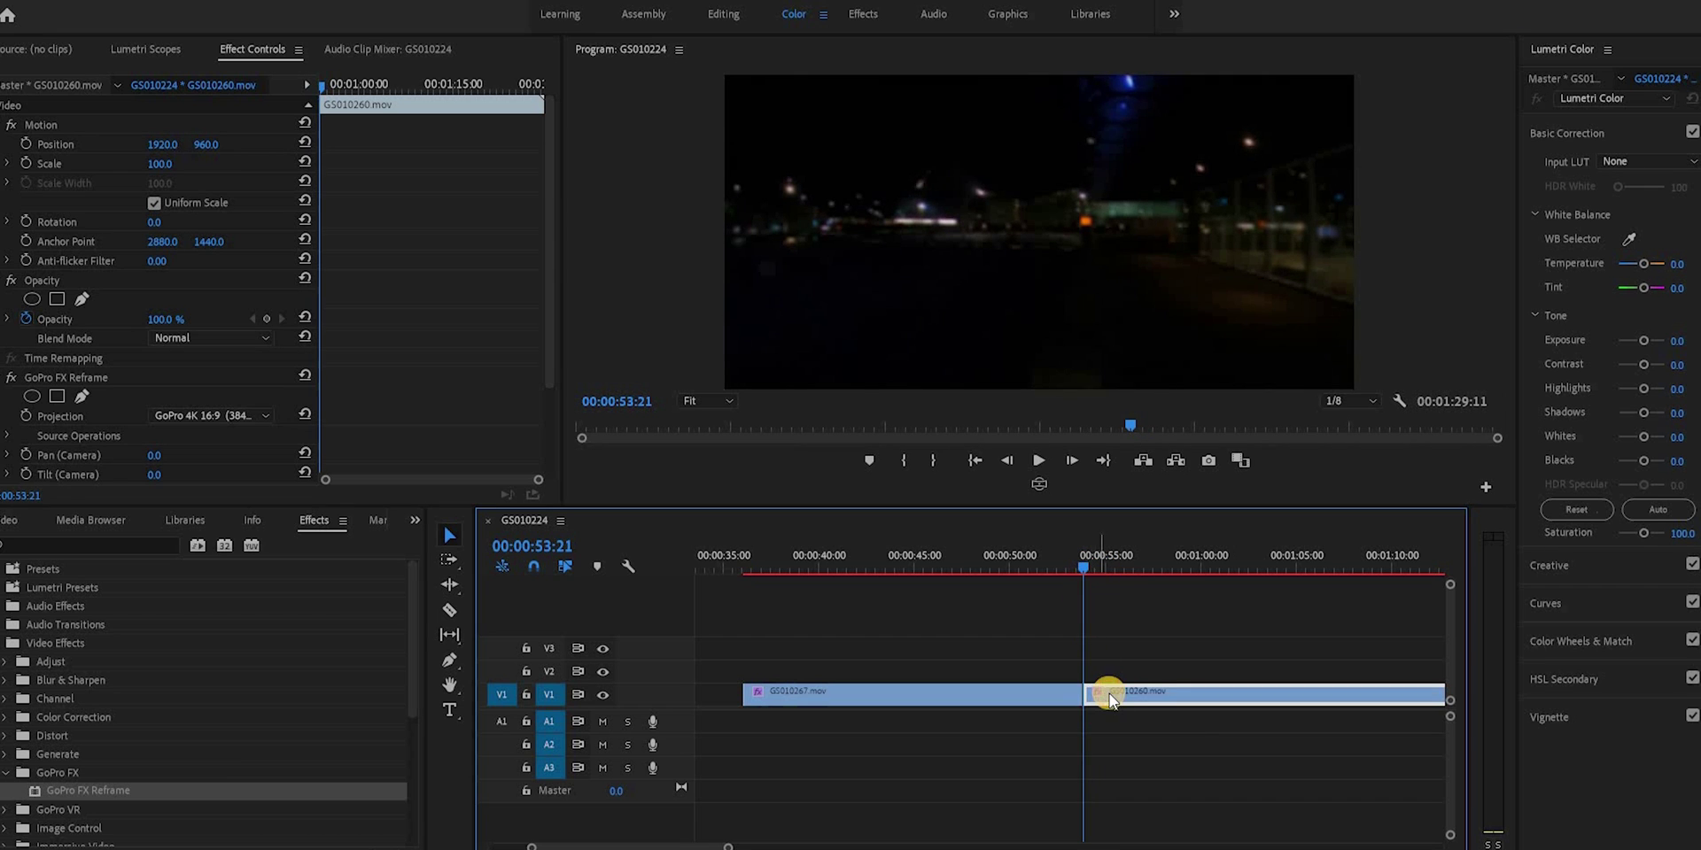
{"action": "scroll", "coordinate": [133, 386], "scroll_direction": "down", "scroll_amount": 2}
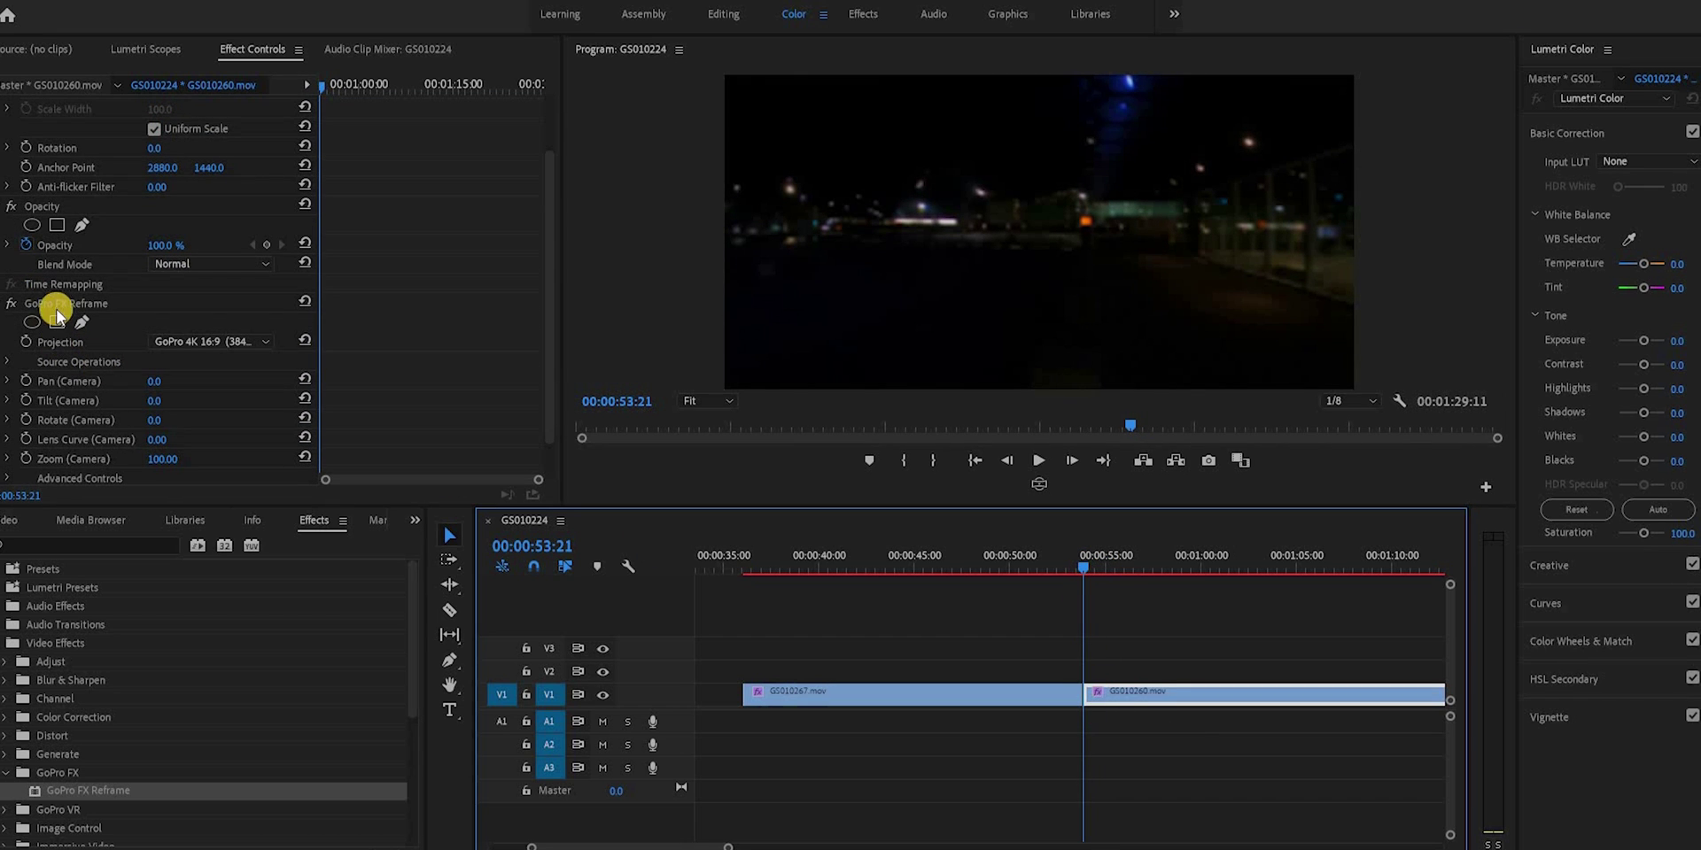
{"action": "left_click", "coordinate": [58, 303]}
{"action": "left_click_drag", "start_coordinate": [1024, 274], "coordinate": [1098, 359]}
{"action": "right_click", "coordinate": [1135, 244]}
{"action": "left_click", "coordinate": [1040, 241]}
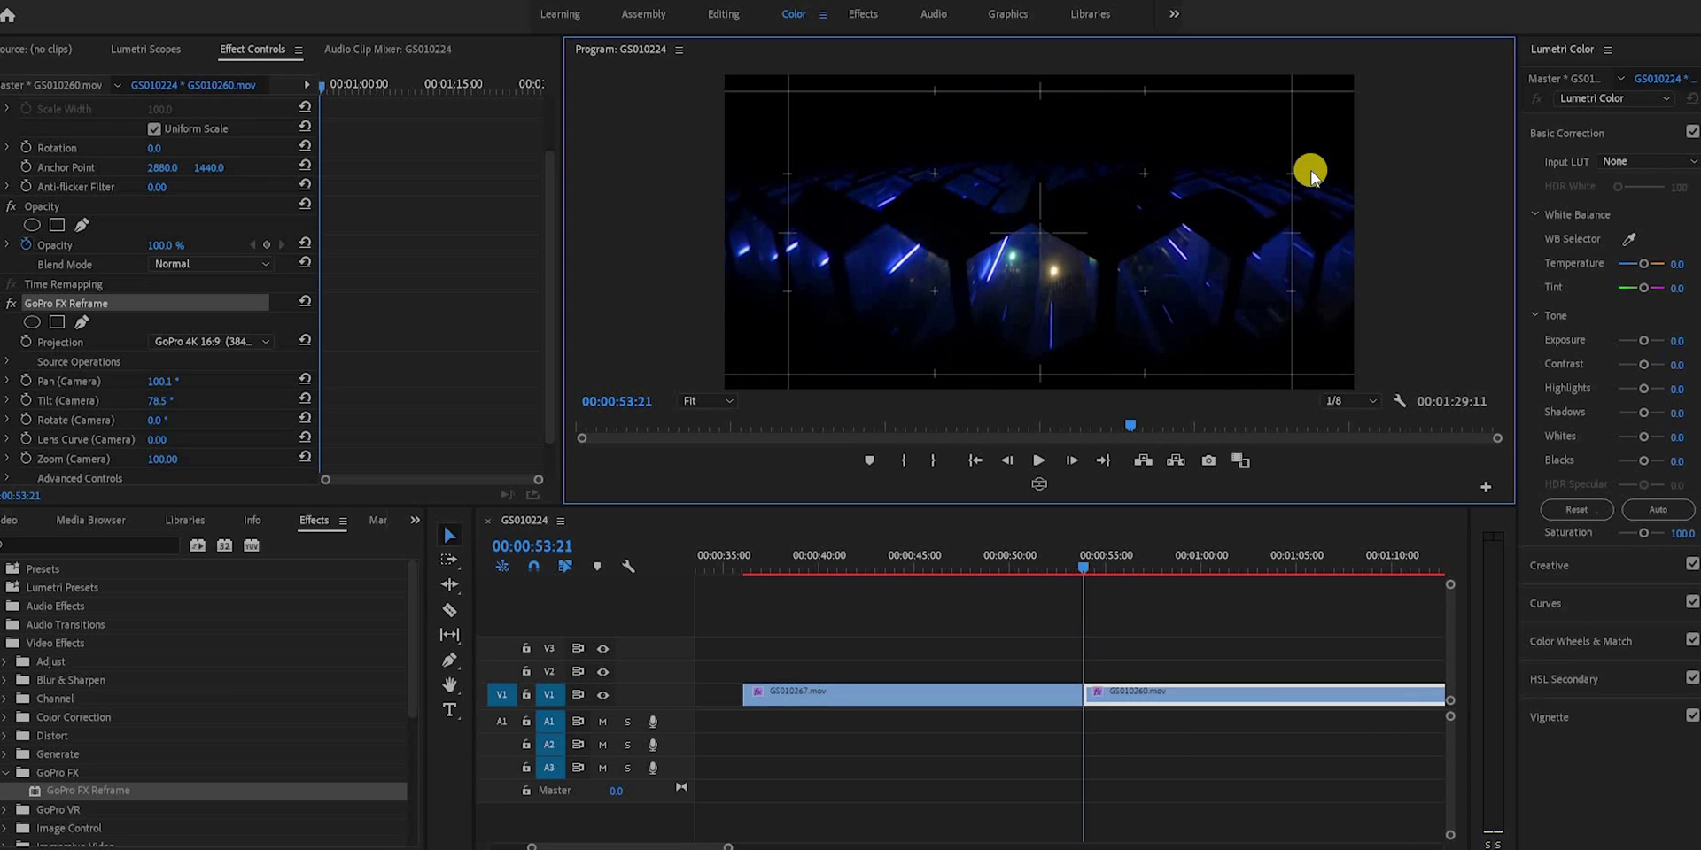
{"action": "left_click", "coordinate": [27, 400]}
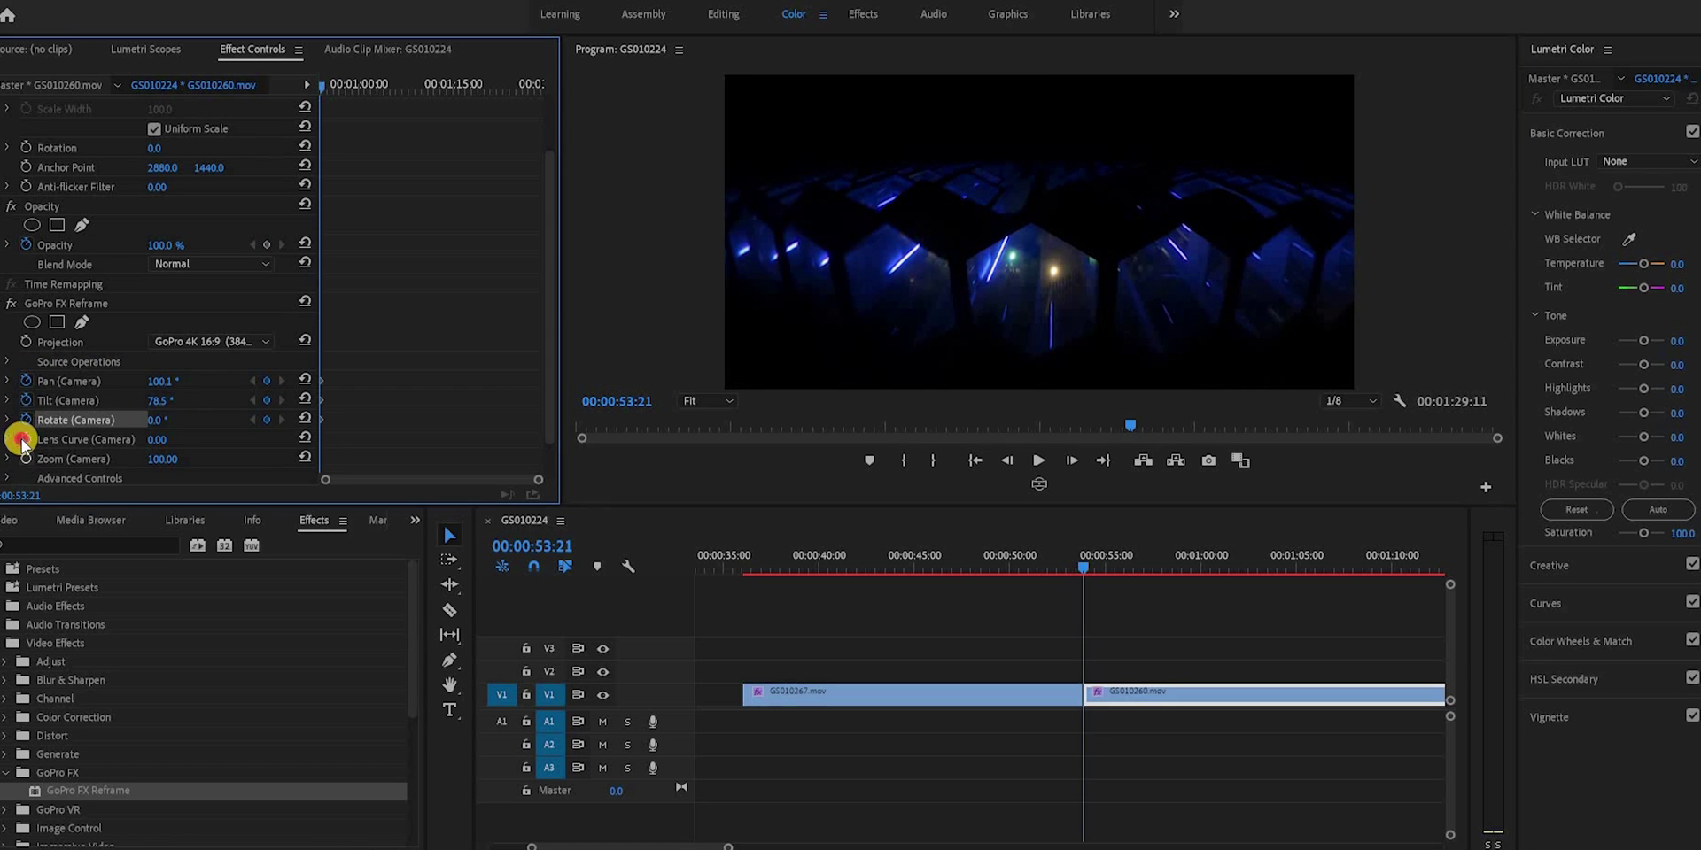
- Keyframe the camera zoom of GS010260.mov at 1.00 on its first frame and 67.91 at 00:00:54:11
{"action": "left_click", "coordinate": [55, 306]}
{"action": "left_click_drag", "start_coordinate": [1034, 83], "coordinate": [698, 91]}
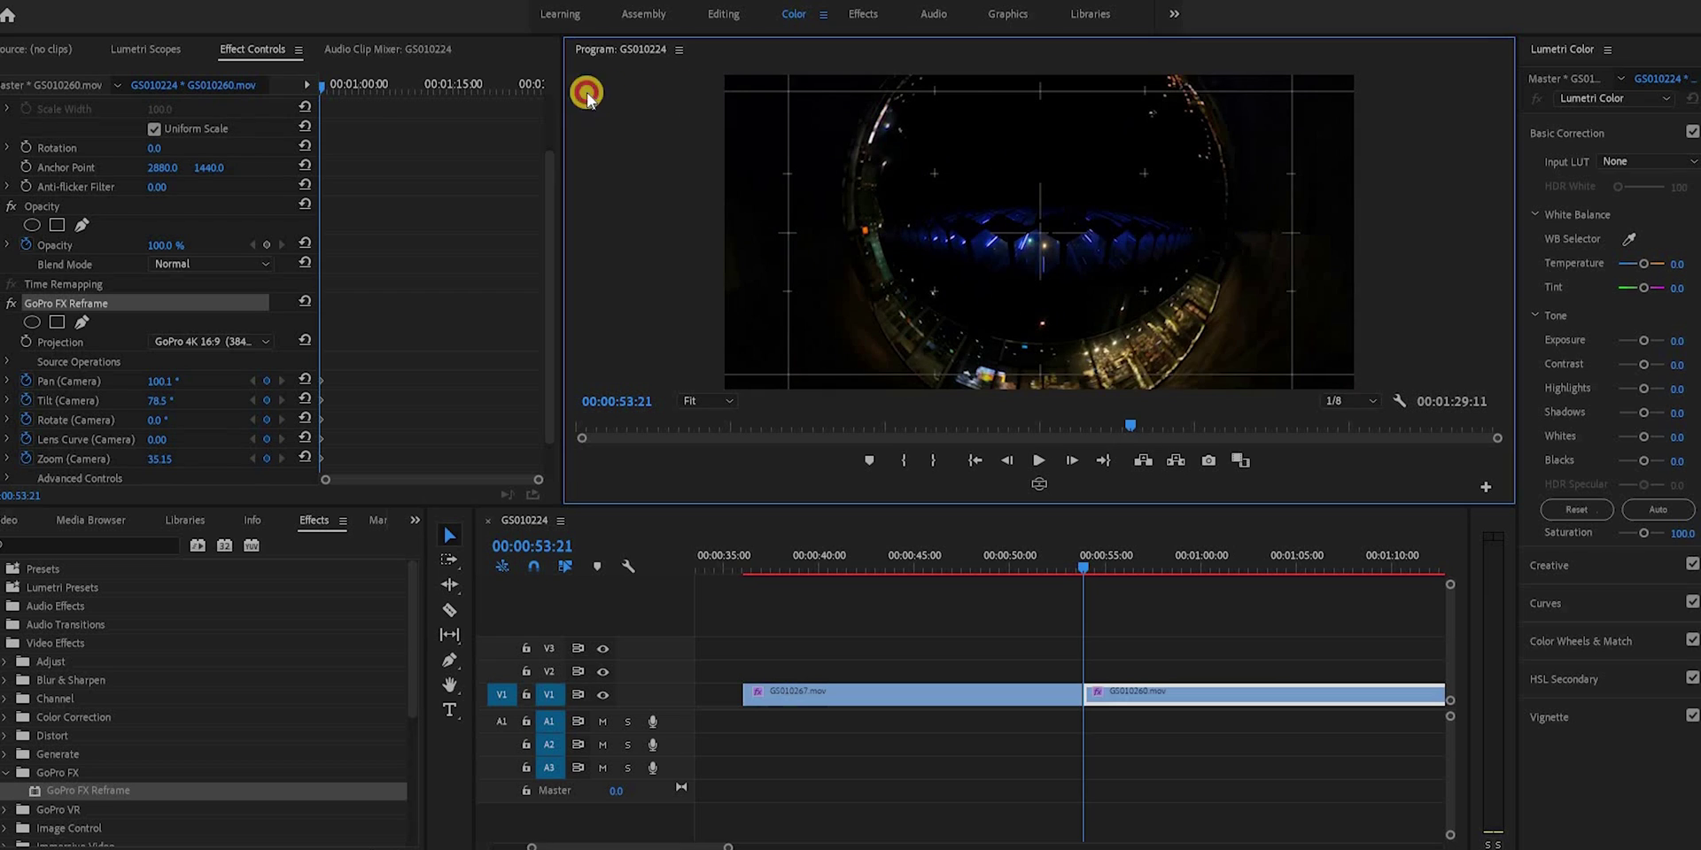
{"action": "left_click_drag", "start_coordinate": [582, 93], "coordinate": [325, 98]}
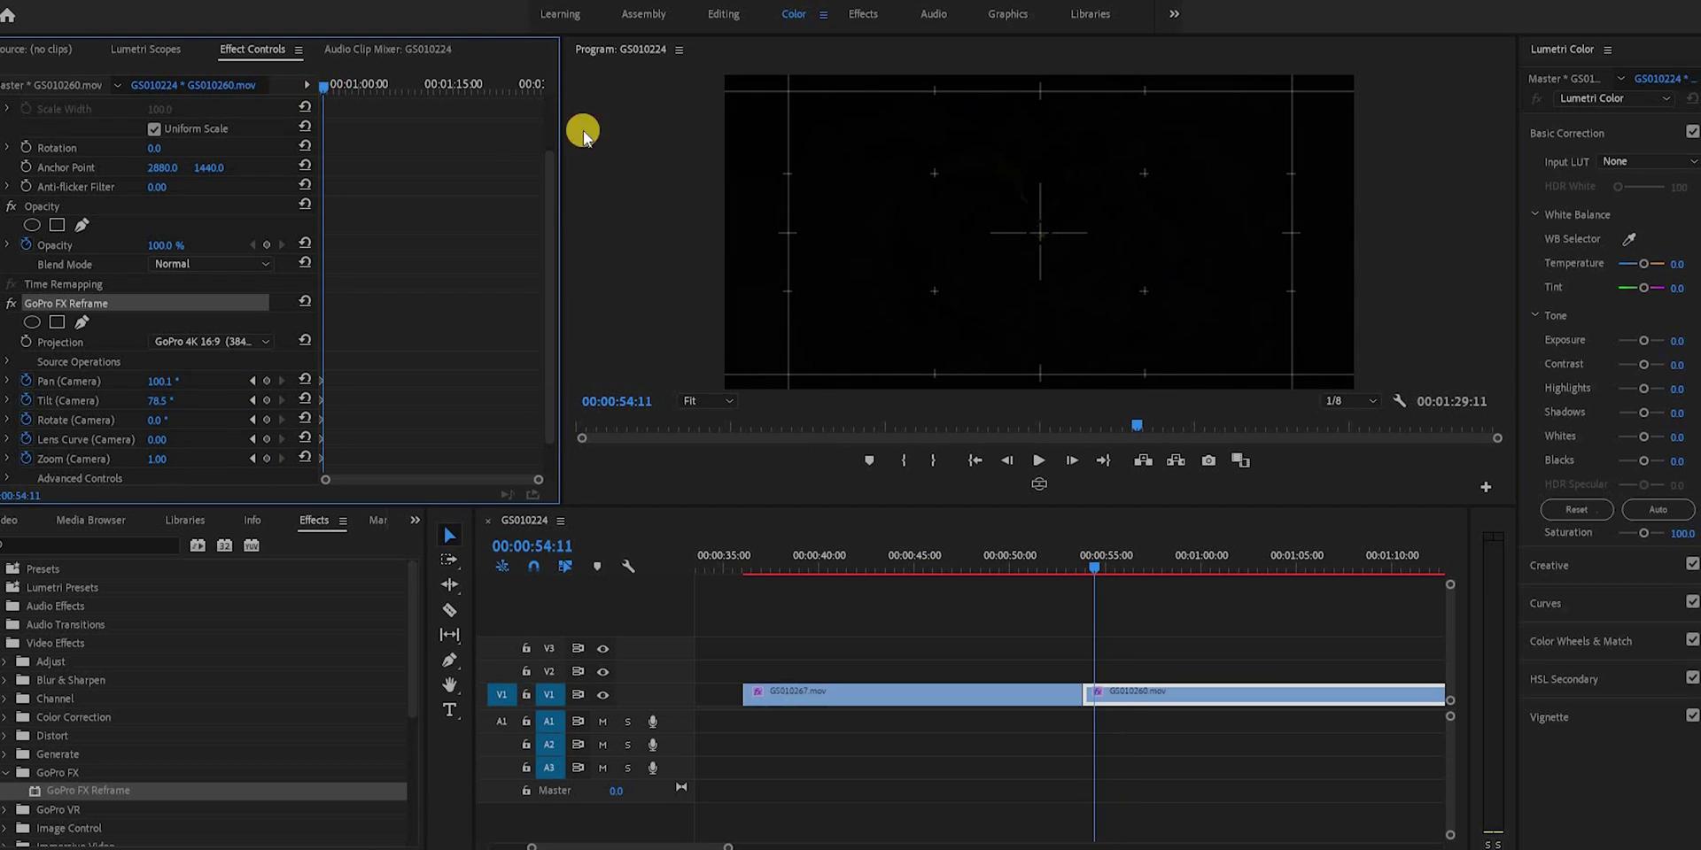
{"action": "left_click_drag", "start_coordinate": [1039, 87], "coordinate": [1412, 95]}
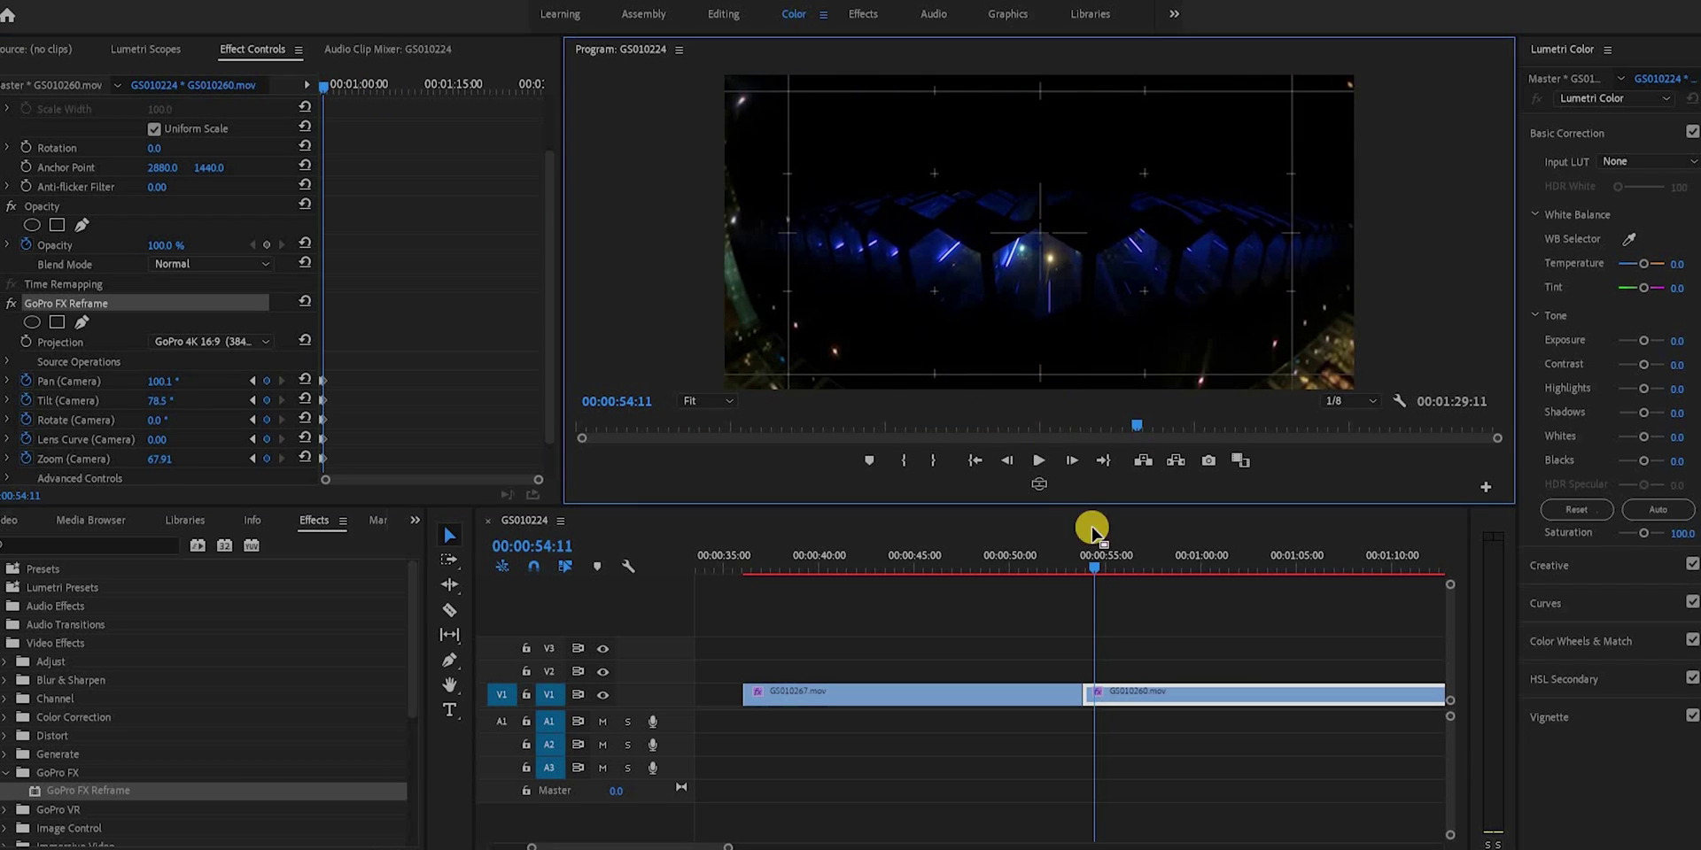
- Play back the zoom transition from GS010267.mov into GS010260.mov
{"action": "left_click_drag", "start_coordinate": [1088, 559], "coordinate": [1074, 565]}
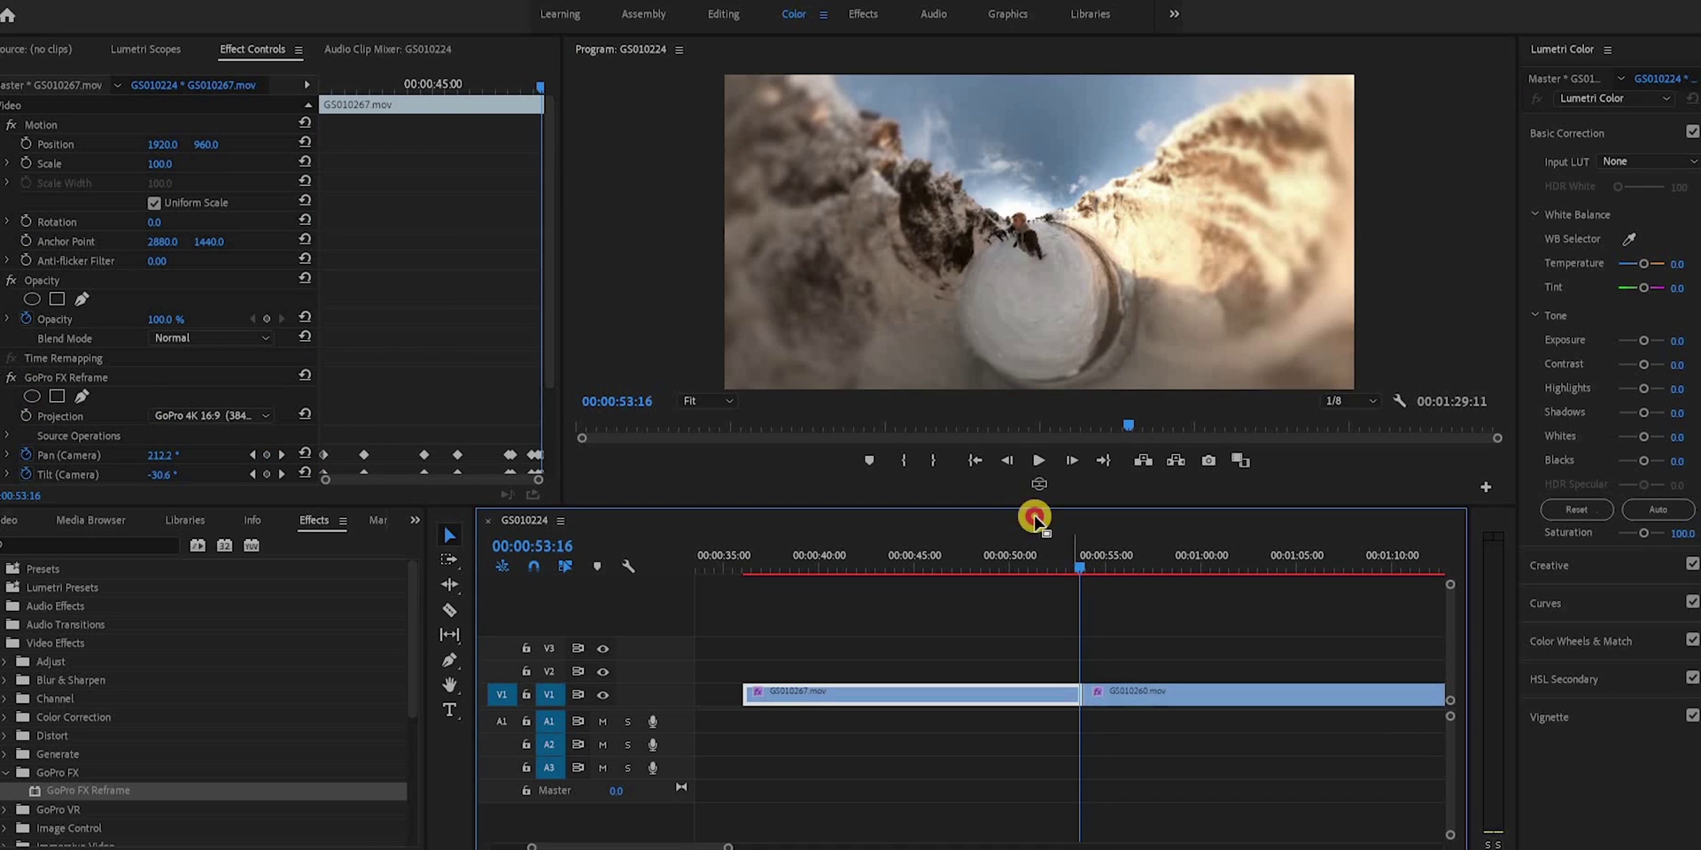
{"action": "left_click", "coordinate": [1035, 460]}
{"action": "left_click", "coordinate": [1058, 562]}
{"action": "left_click", "coordinate": [1038, 460]}
{"action": "left_click", "coordinate": [1038, 460]}
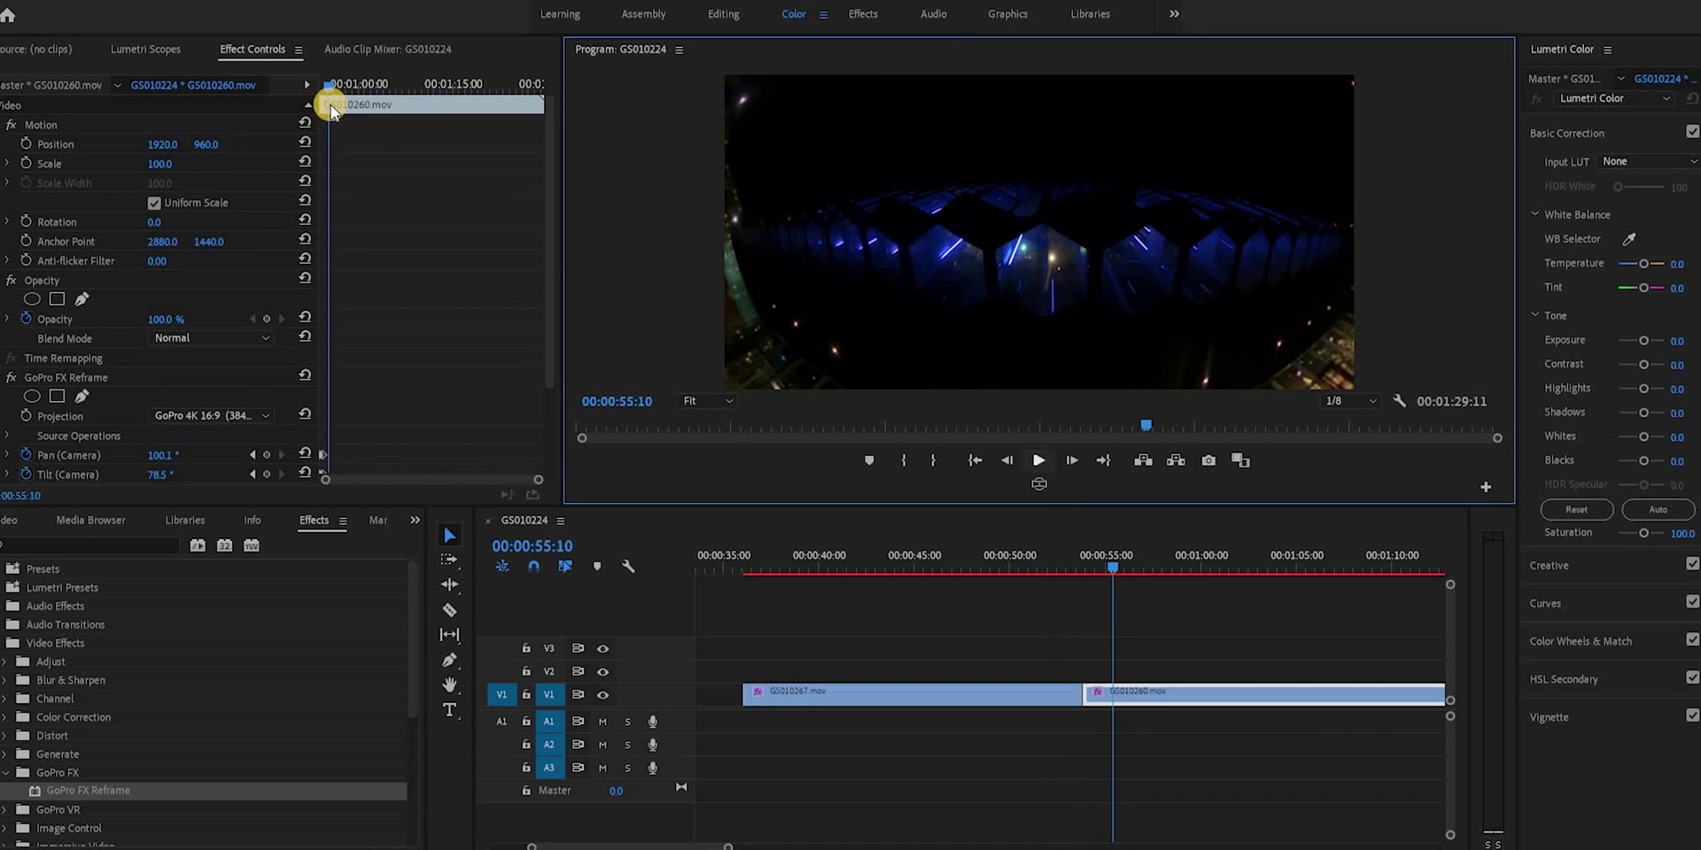
- Keyframe the GS010260.mov camera zooming in to 90.12 at 00:00:55:10
{"action": "scroll", "coordinate": [190, 427], "scroll_direction": "down", "scroll_amount": 3}
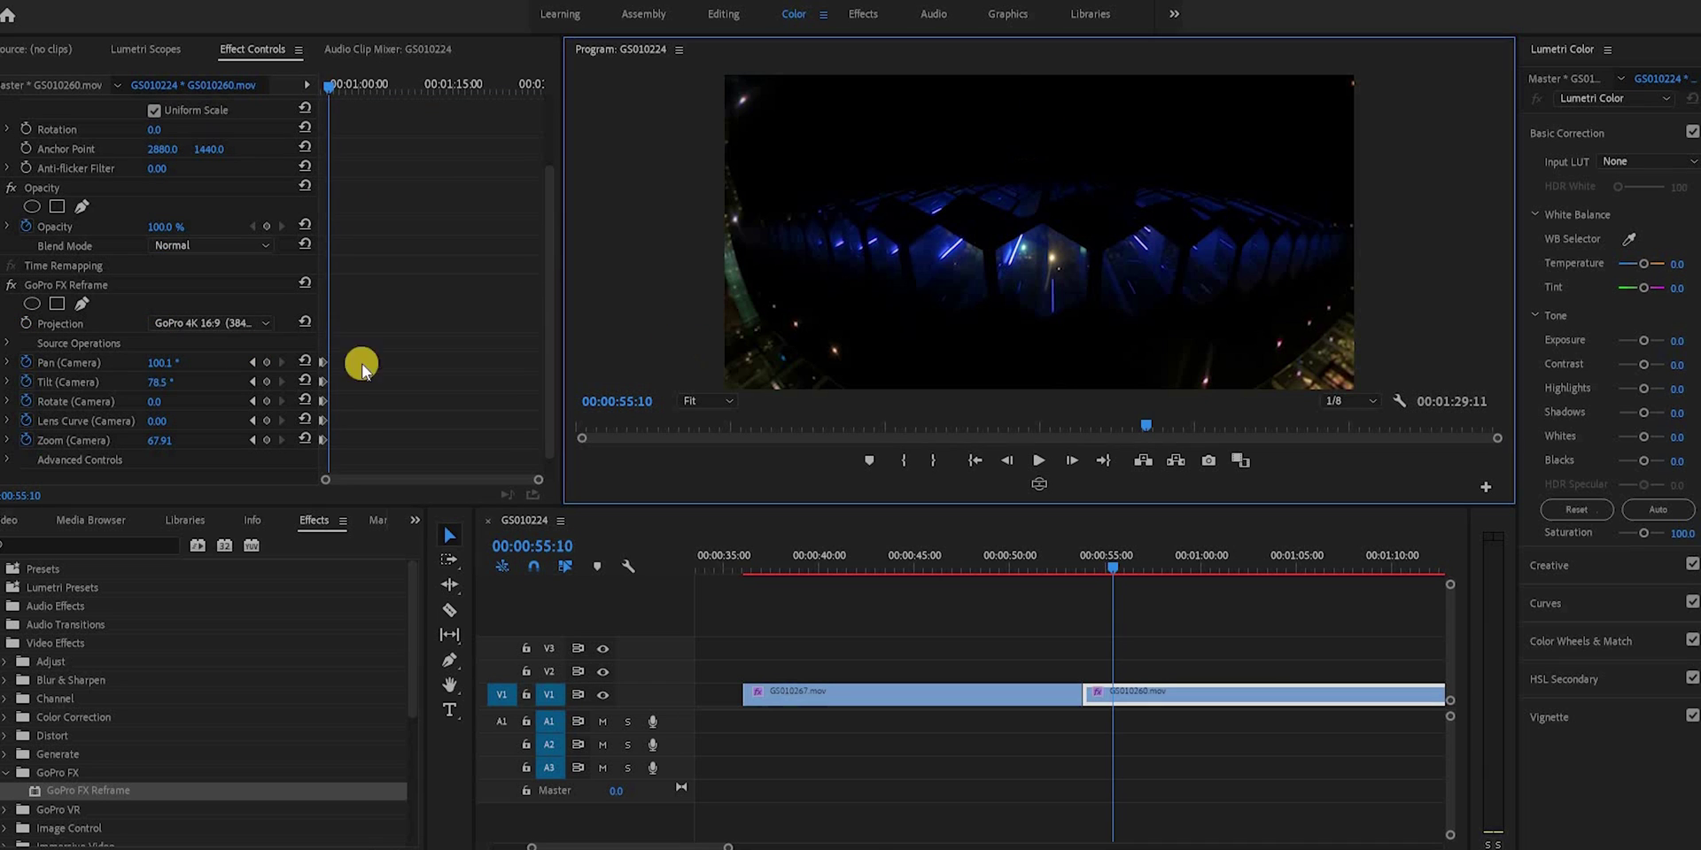
{"action": "left_click_drag", "start_coordinate": [878, 106], "coordinate": [1100, 91]}
{"action": "left_click_drag", "start_coordinate": [518, 485], "coordinate": [408, 485]}
- Keyframe the camera turning to the lit shopfront at 00:00:56:20, pan 104.8° and tilt -1.6°, and repeat the keyframe set shortly after
{"action": "left_click_drag", "start_coordinate": [396, 85], "coordinate": [469, 87]}
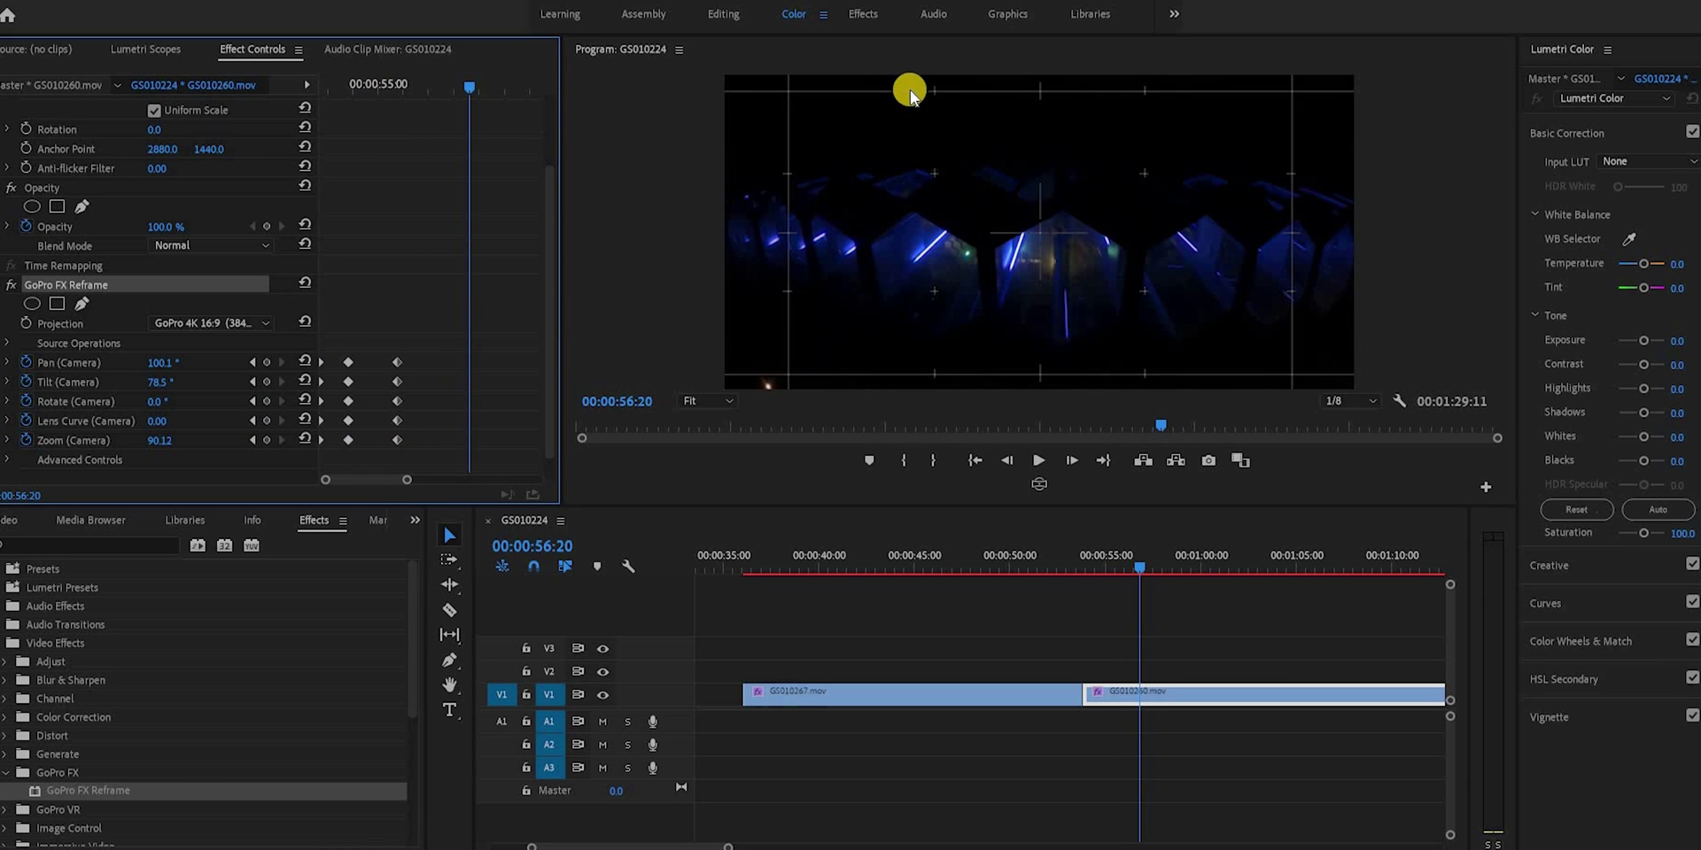
{"action": "left_click_drag", "start_coordinate": [1450, 180], "coordinate": [917, 403]}
{"action": "mouse_move", "coordinate": [1120, 569]}
{"action": "left_mouse_down"}
{"action": "mouse_move", "coordinate": [1063, 570]}
{"action": "mouse_move", "coordinate": [1148, 567]}
{"action": "left_mouse_up"}
{"action": "scroll", "coordinate": [368, 417], "scroll_direction": "down", "scroll_amount": 3}
{"action": "left_click_drag", "start_coordinate": [534, 480], "coordinate": [427, 479]}
- Keyframe the camera panning to the dark skyline at 00:00:58:00, pan 296.7° and tilt 1.4°, and hold that view until 00:00:58:12
{"action": "left_click", "coordinate": [454, 93]}
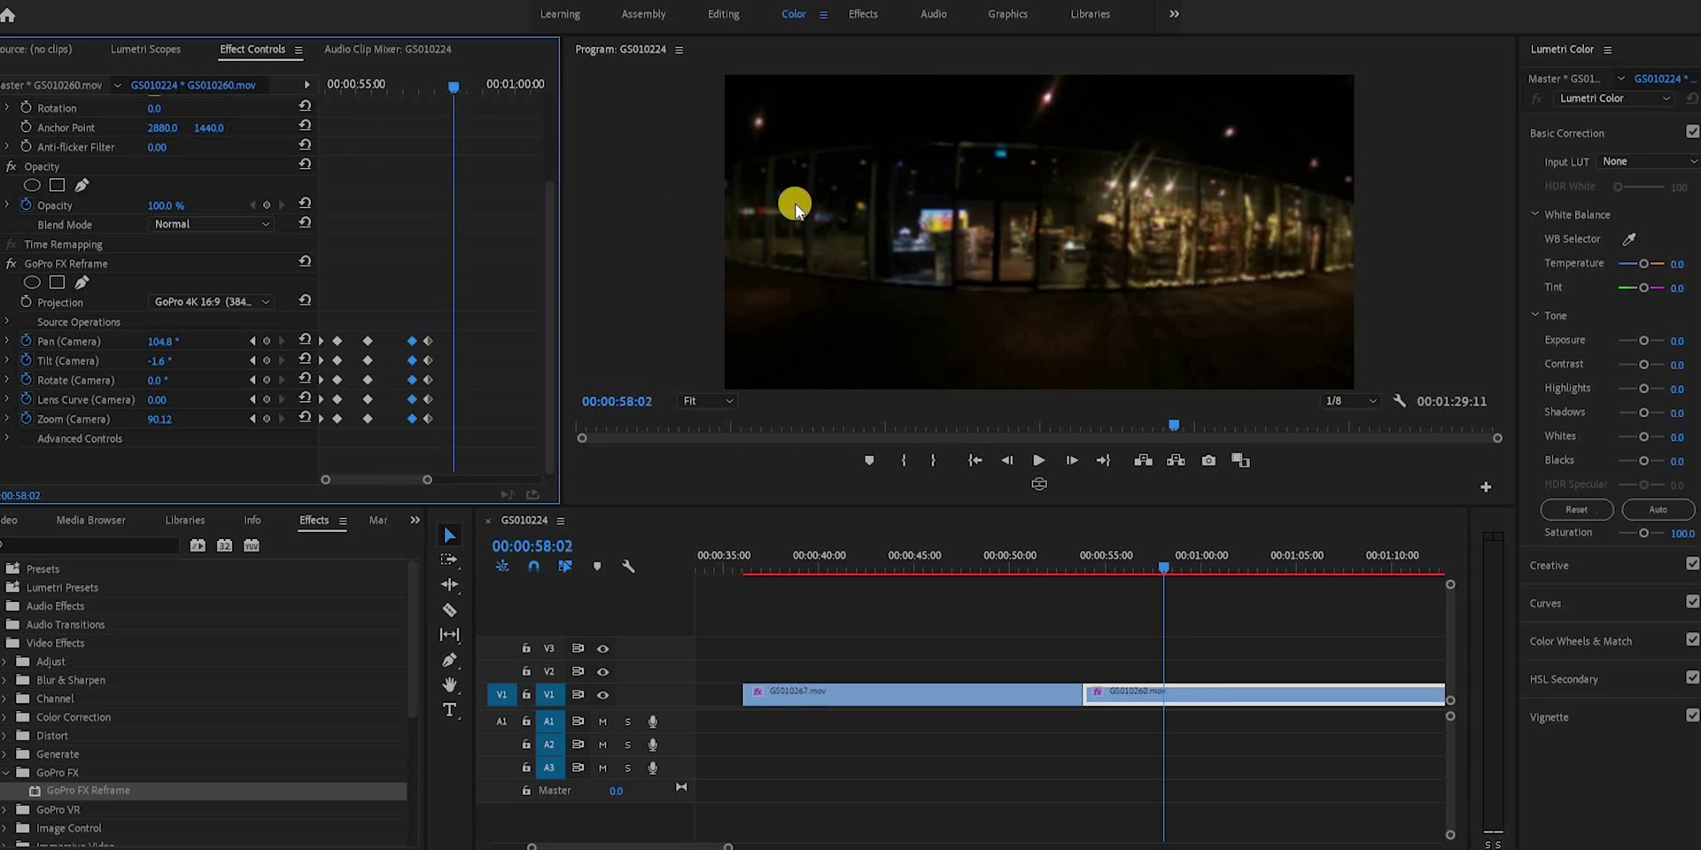
{"action": "left_click_drag", "start_coordinate": [1113, 297], "coordinate": [980, 280]}
{"action": "left_click_drag", "start_coordinate": [606, 310], "coordinate": [581, 310]}
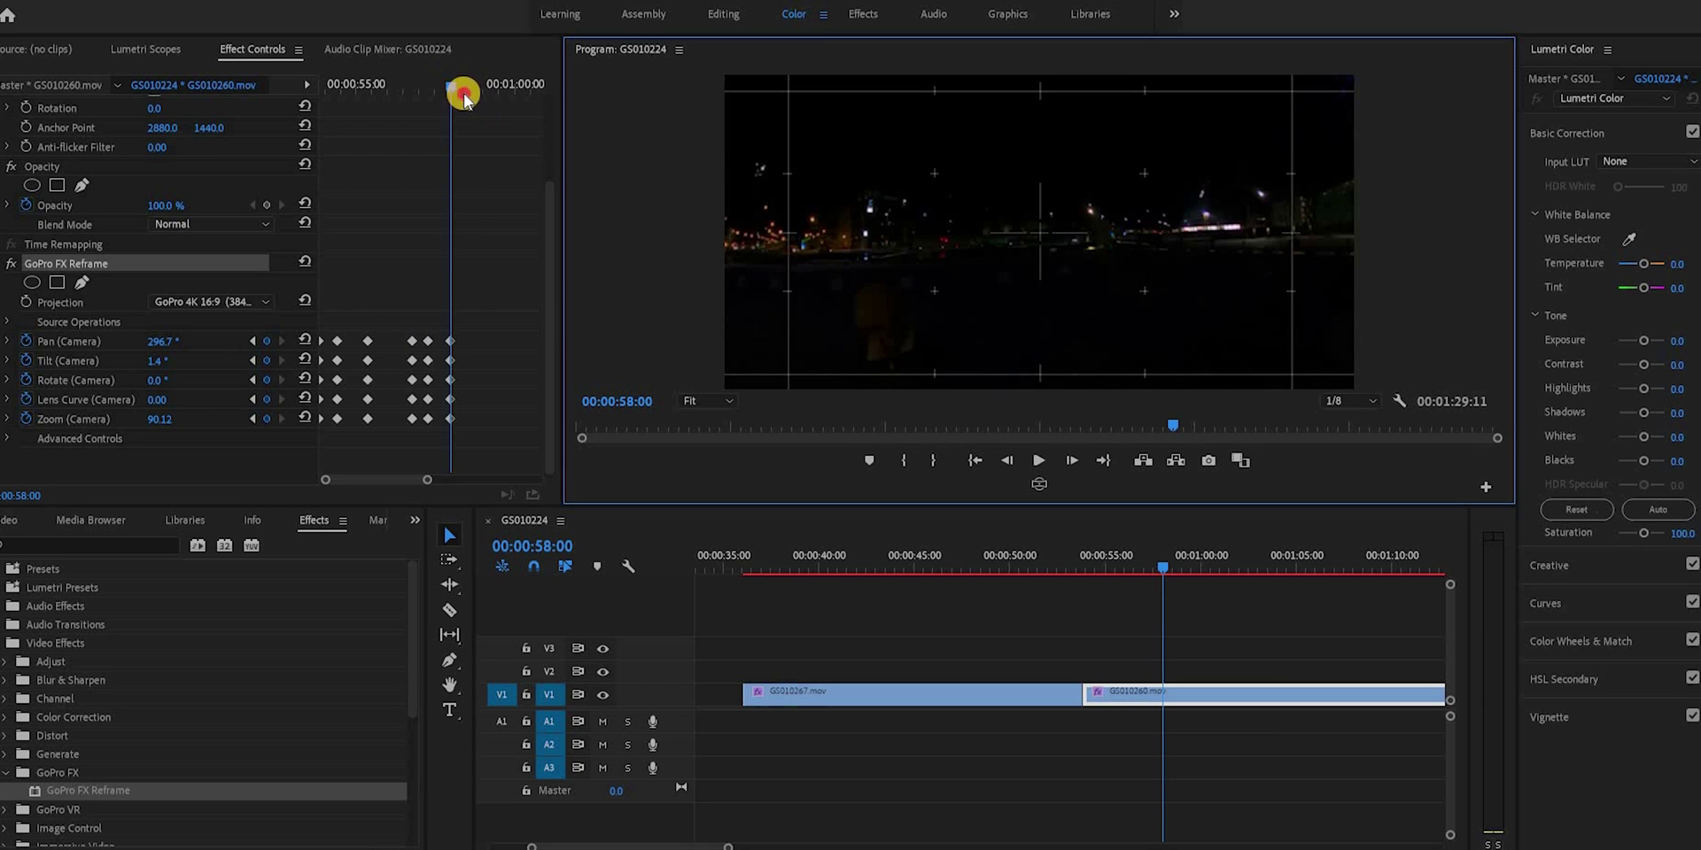
{"action": "left_click_drag", "start_coordinate": [478, 96], "coordinate": [467, 103]}
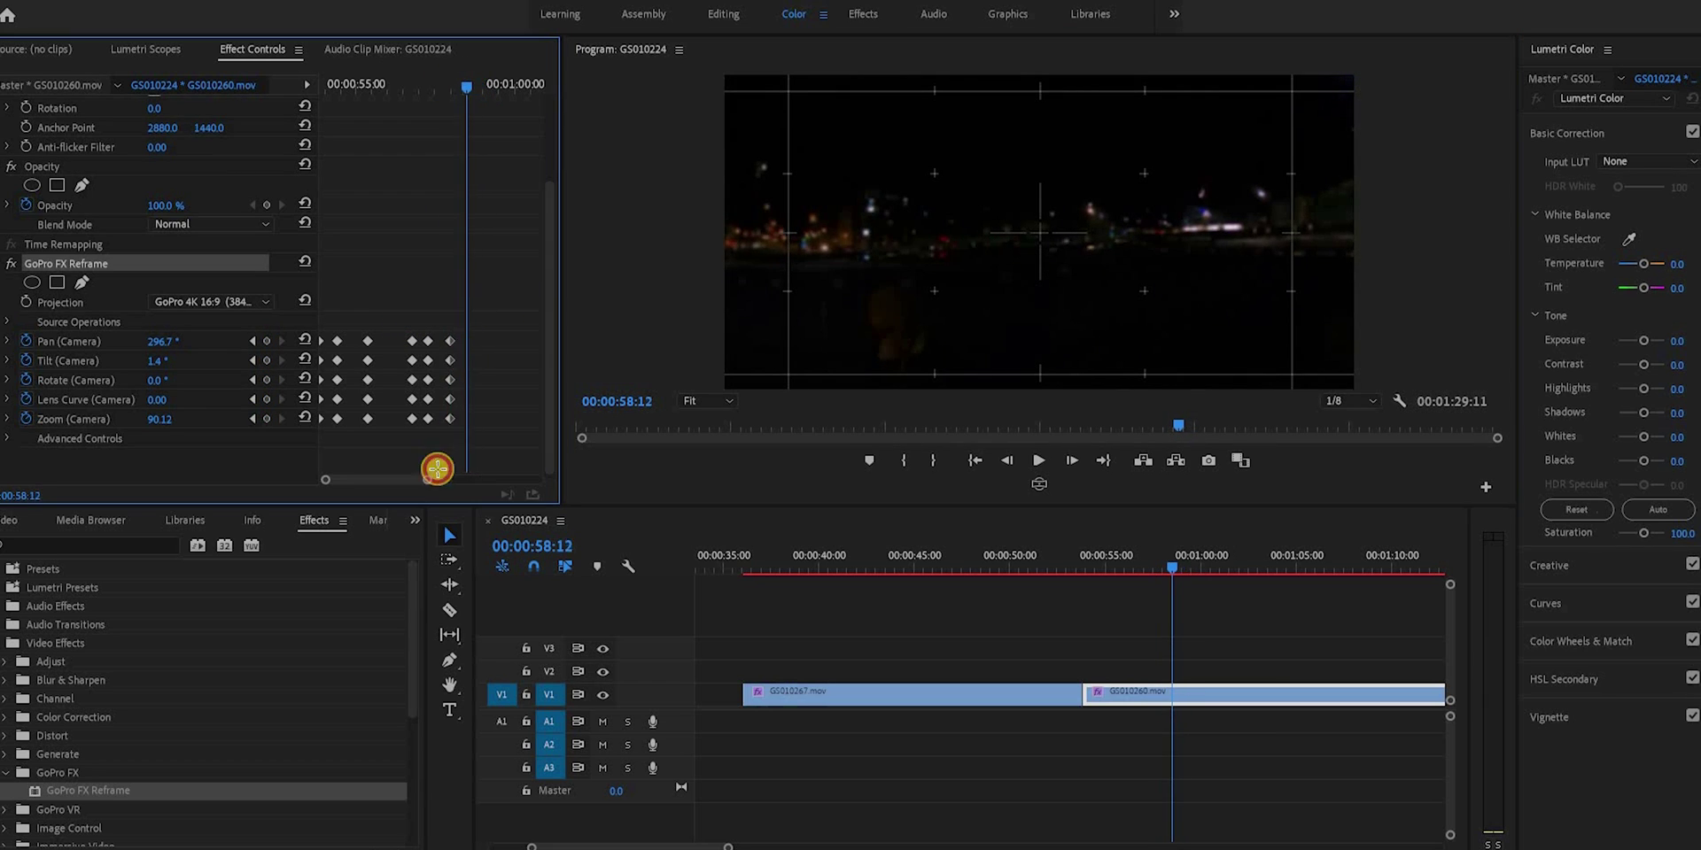
{"action": "left_click_drag", "start_coordinate": [437, 472], "coordinate": [439, 467]}
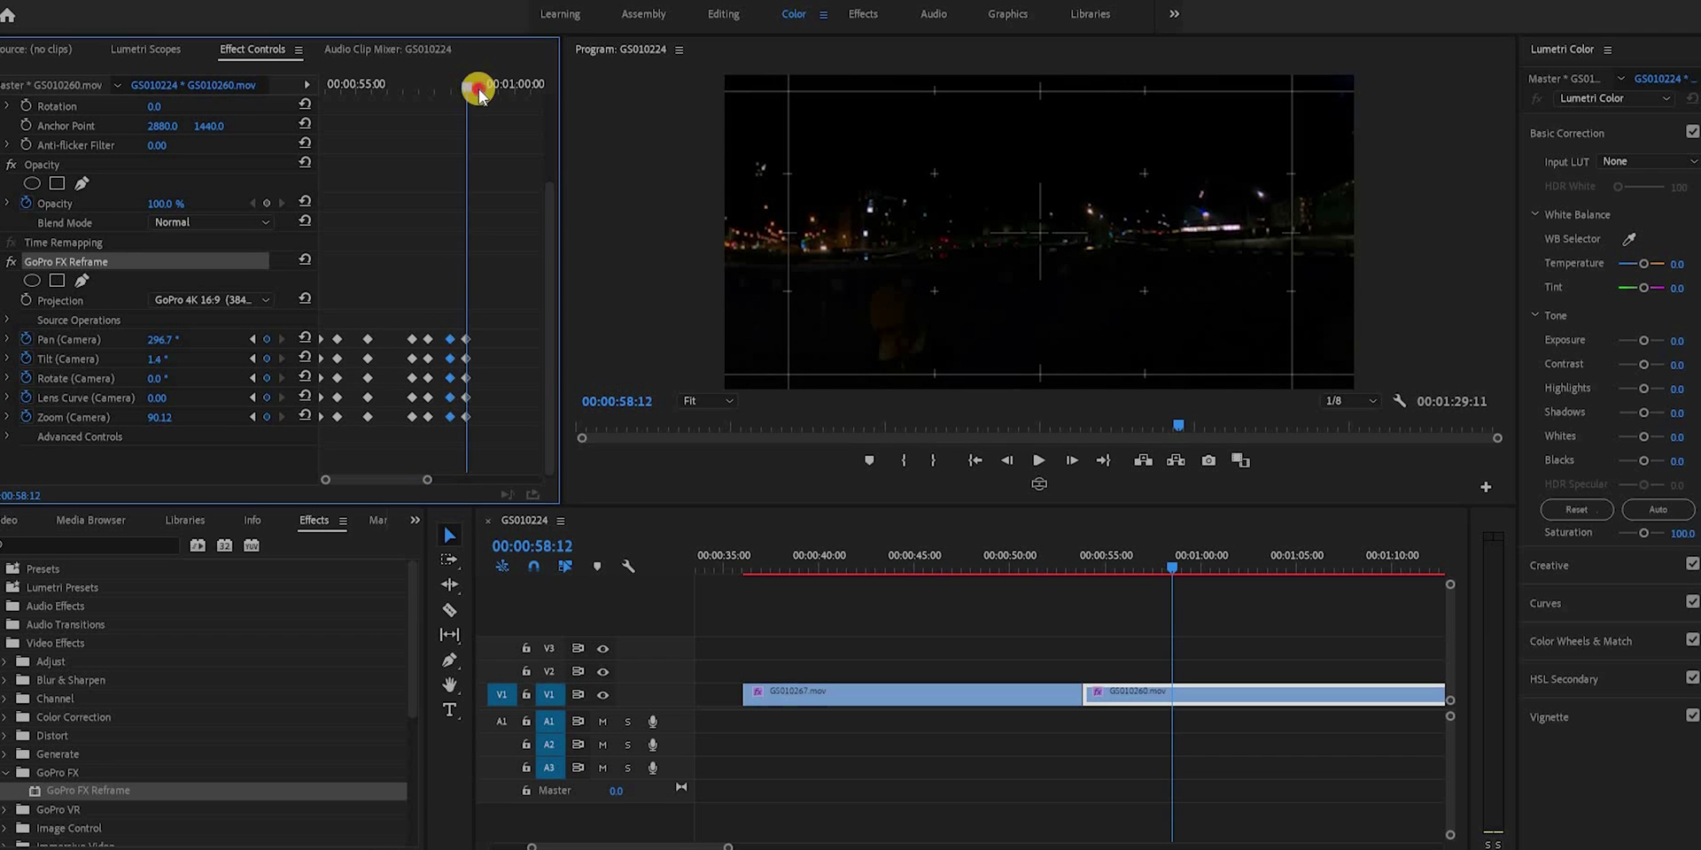
- Keyframe the camera zooming fully out at 00:00:58:20
{"action": "left_click_drag", "start_coordinate": [490, 93], "coordinate": [478, 91]}
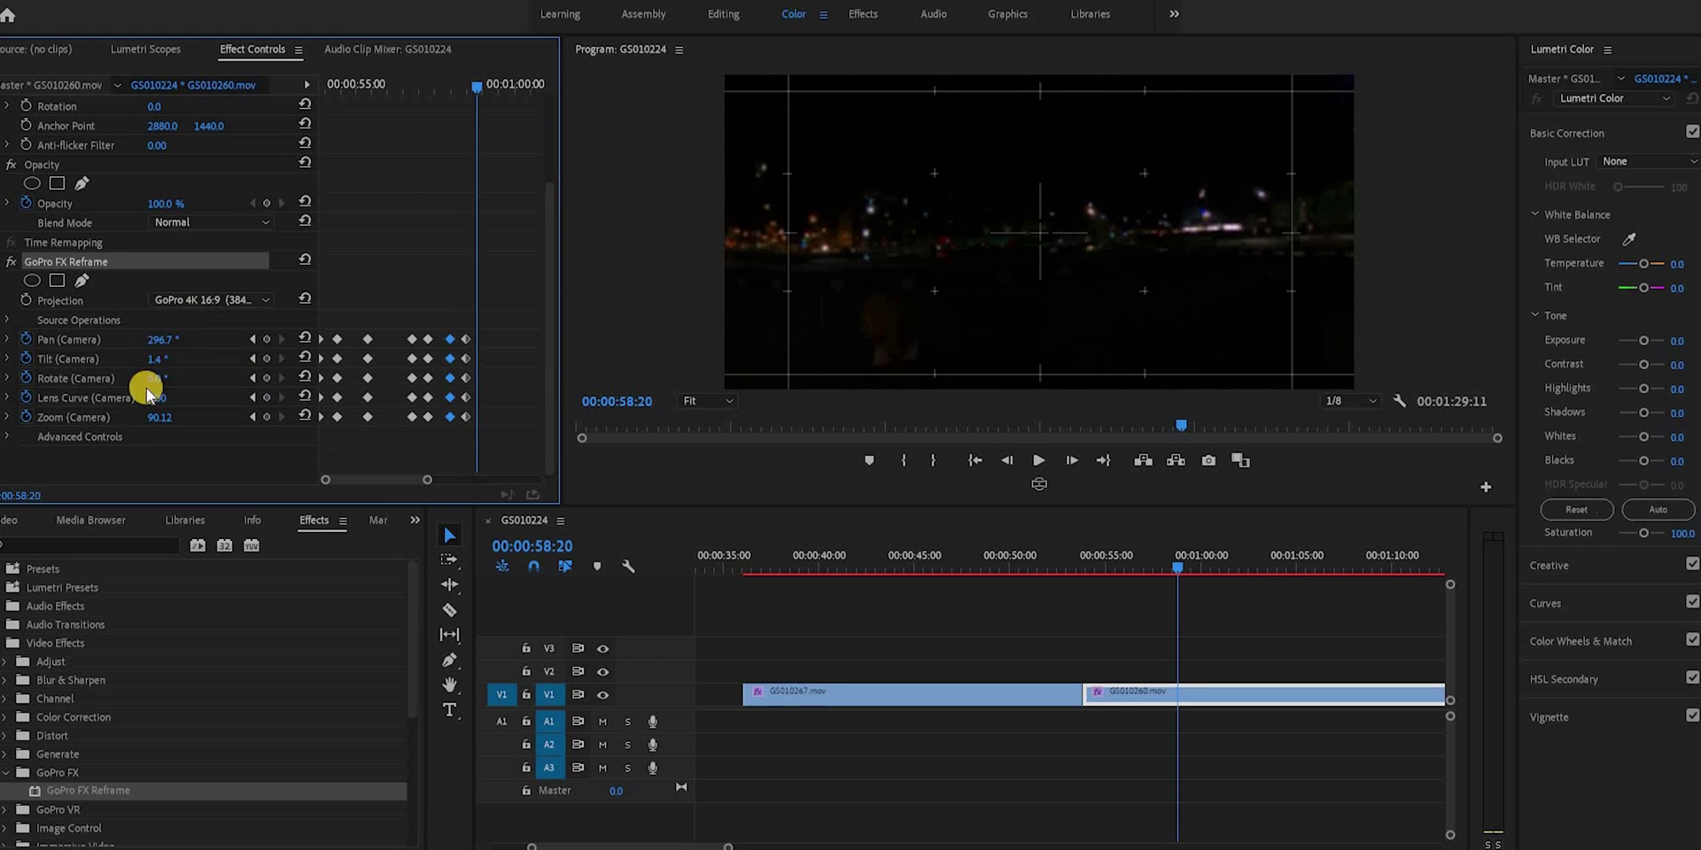
{"action": "left_click_drag", "start_coordinate": [1353, 105], "coordinate": [209, 117]}
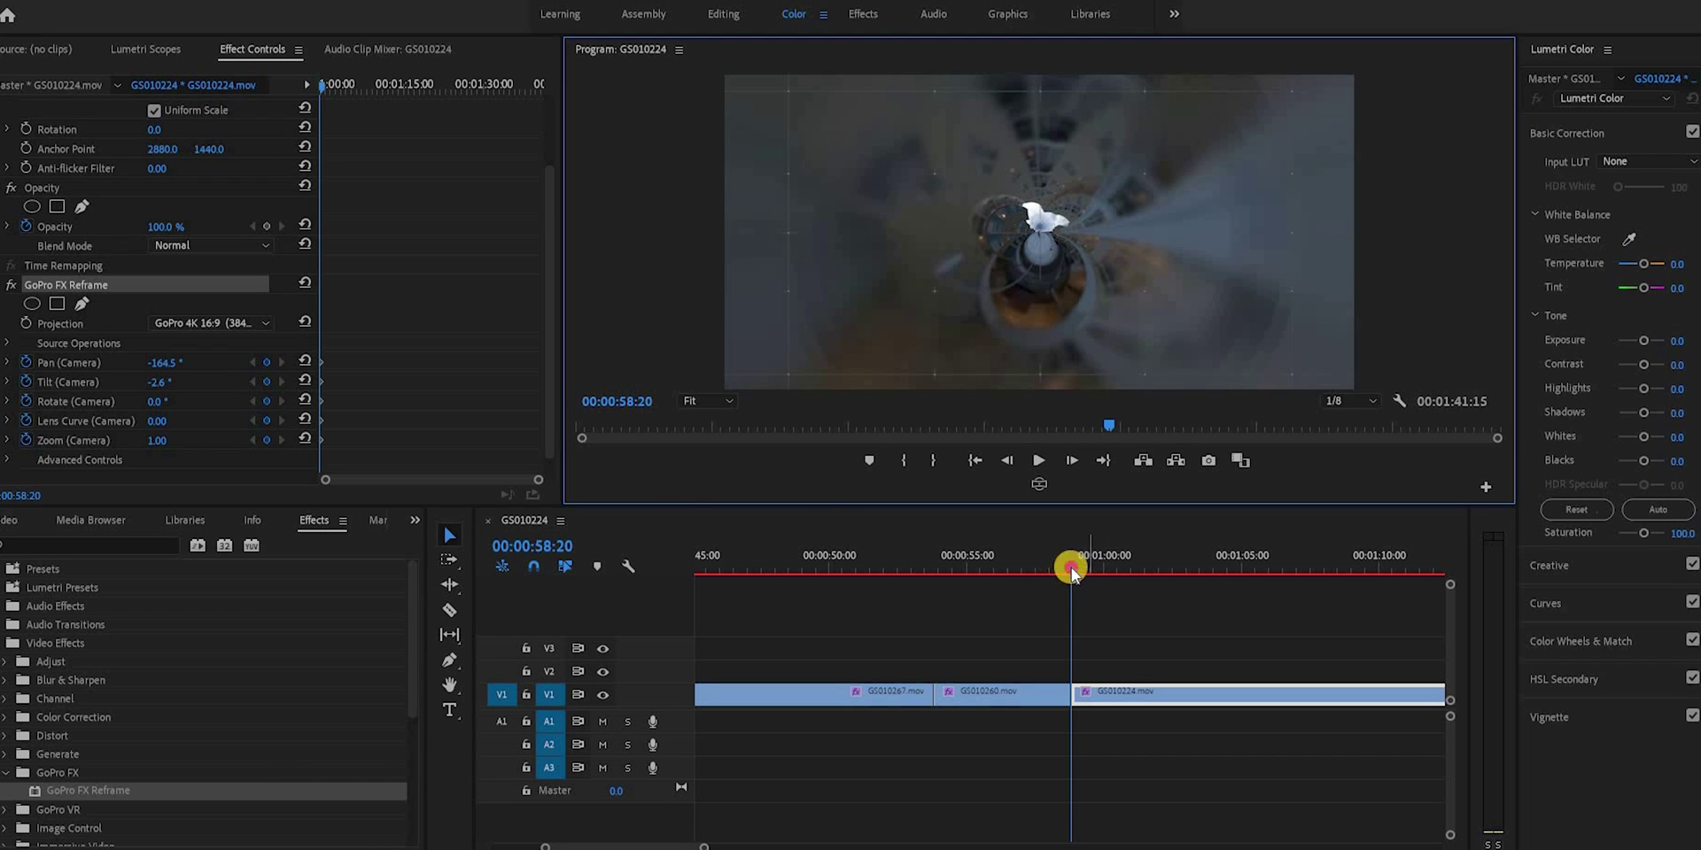
- Keyframe the GS010224.mov camera zooming in after the cut, reaching pan -186.2°, tilt 3.8° and zoom 50.12
{"action": "left_click_drag", "start_coordinate": [1072, 571], "coordinate": [1084, 568]}
{"action": "left_click_drag", "start_coordinate": [1027, 92], "coordinate": [1136, 99]}
{"action": "left_click_drag", "start_coordinate": [1089, 568], "coordinate": [1109, 568]}
{"action": "left_click_drag", "start_coordinate": [1054, 85], "coordinate": [1005, 82]}
- Keyframe another camera turn in GS010224.mov at 00:01:01:20 and play back the sequence
{"action": "left_click", "coordinate": [334, 86]}
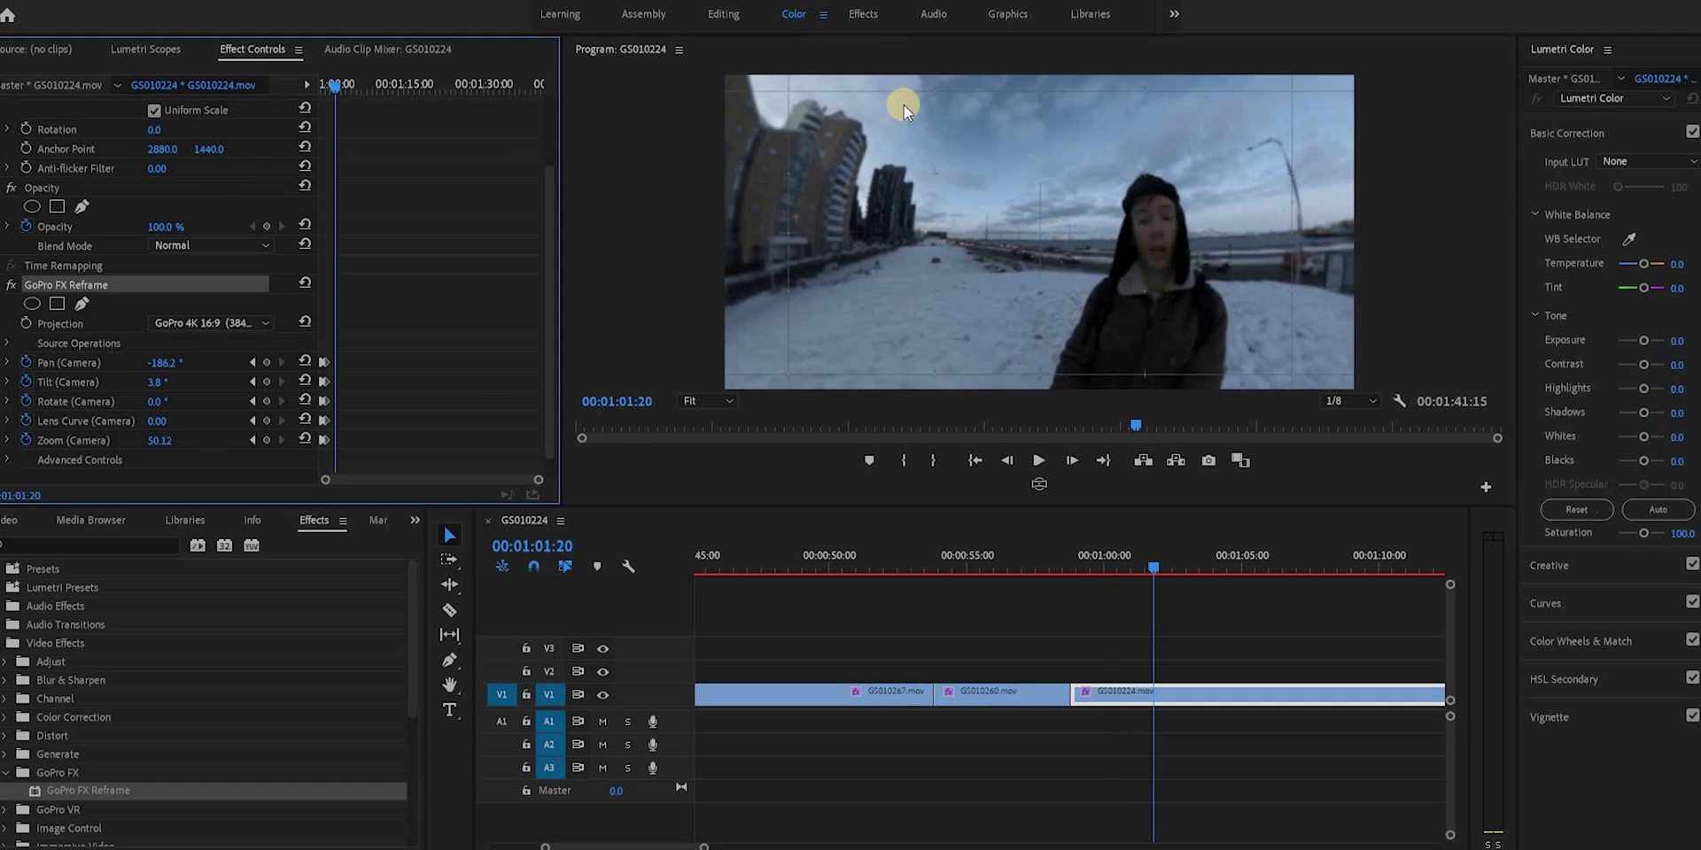
{"action": "left_click_drag", "start_coordinate": [947, 193], "coordinate": [990, 182]}
{"action": "left_click_drag", "start_coordinate": [882, 584], "coordinate": [816, 602]}
{"action": "left_click", "coordinate": [1038, 460]}
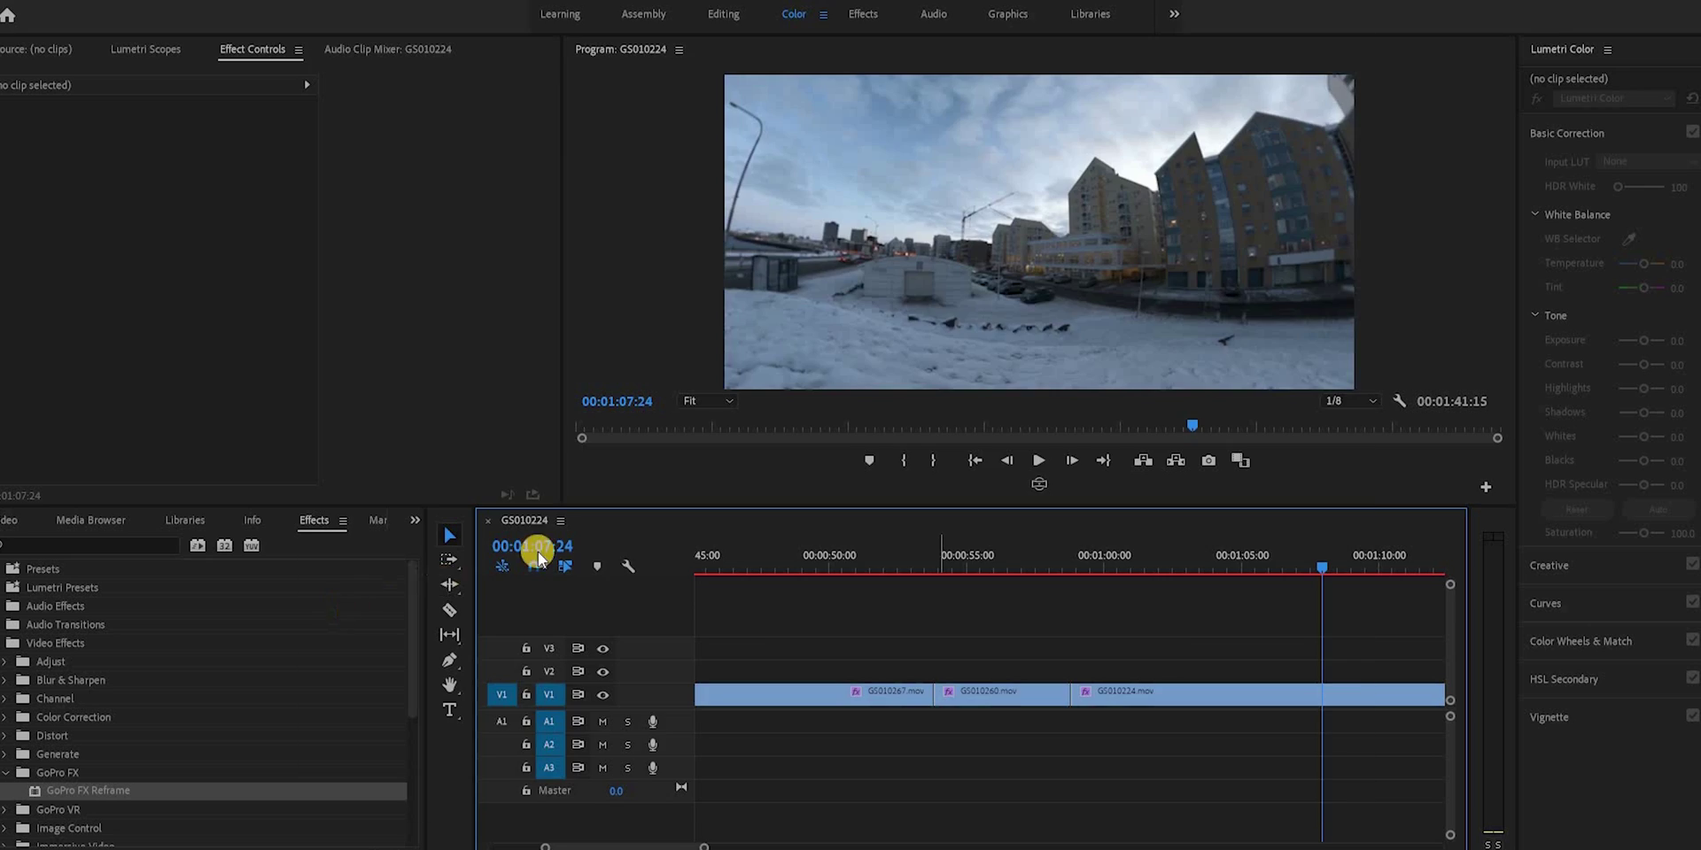
- Set up an H.264 export with Video is VR off and a target bitrate of 59.22 Mbps, and cancel the export
{"action": "key", "text": "ctrl+m"}
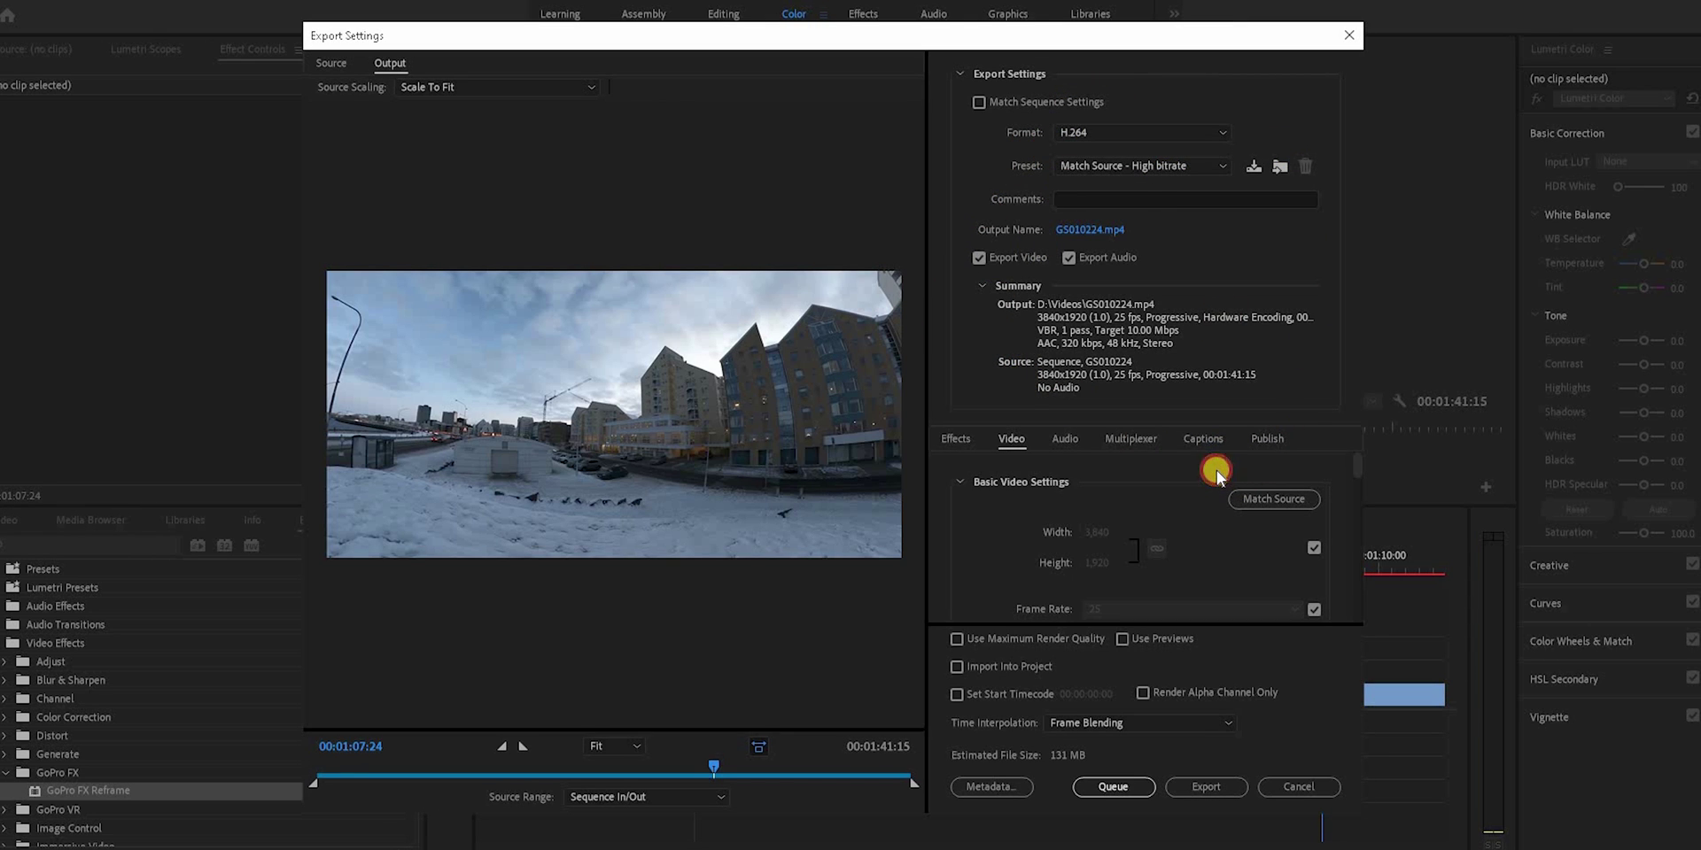
{"action": "scroll", "coordinate": [1176, 495], "scroll_direction": "down", "scroll_amount": 10}
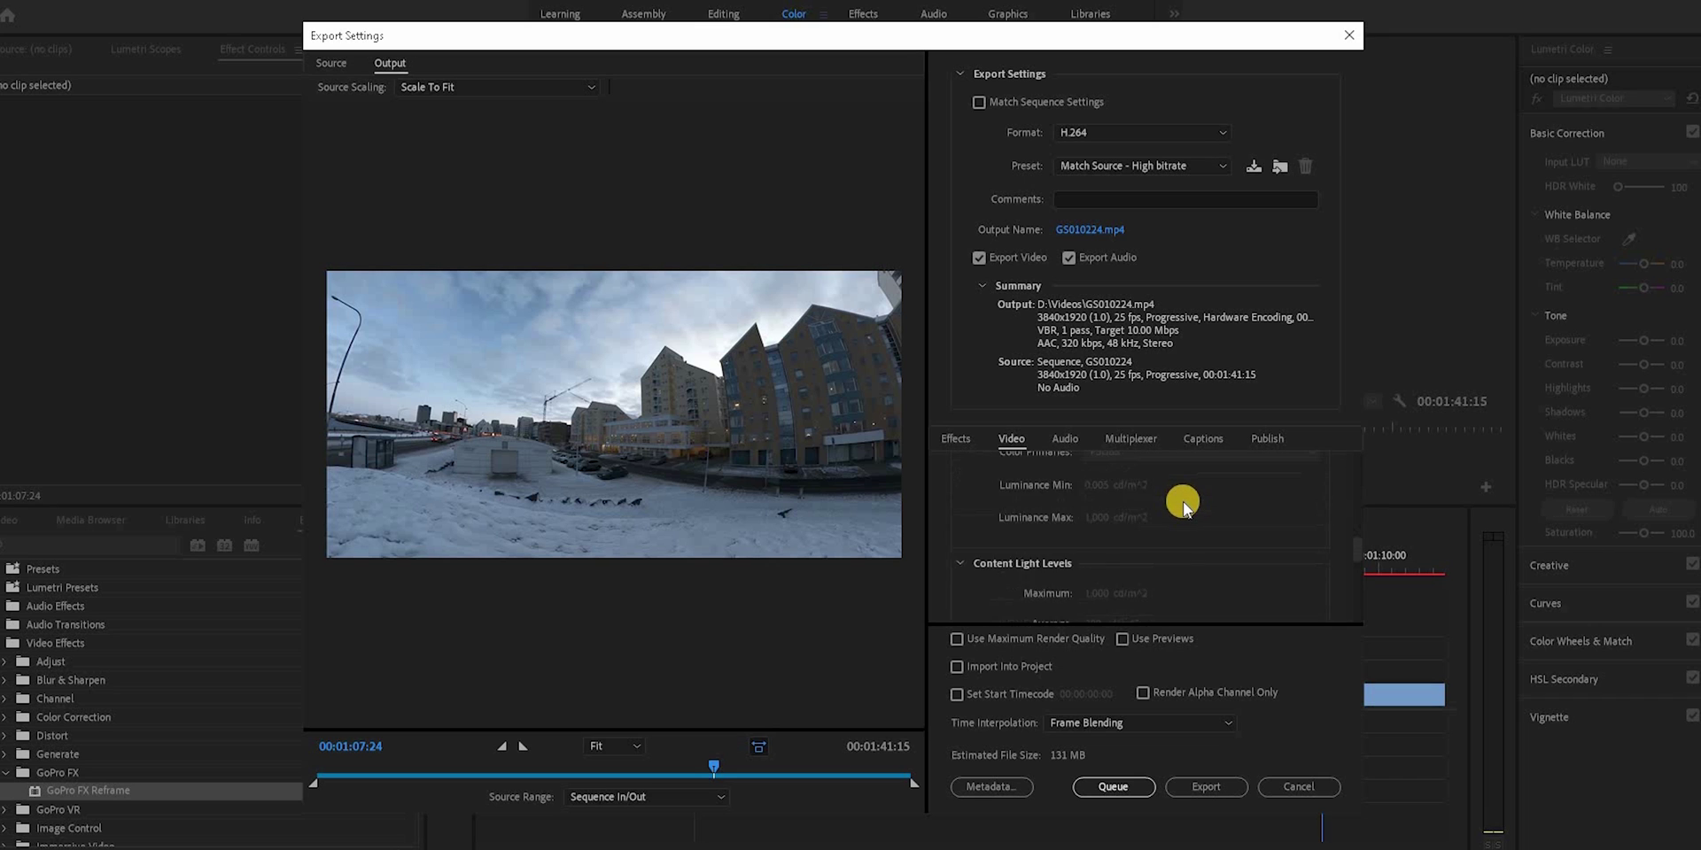
{"action": "scroll", "coordinate": [1097, 560], "scroll_direction": "down", "scroll_amount": 3}
{"action": "left_click", "coordinate": [965, 526]}
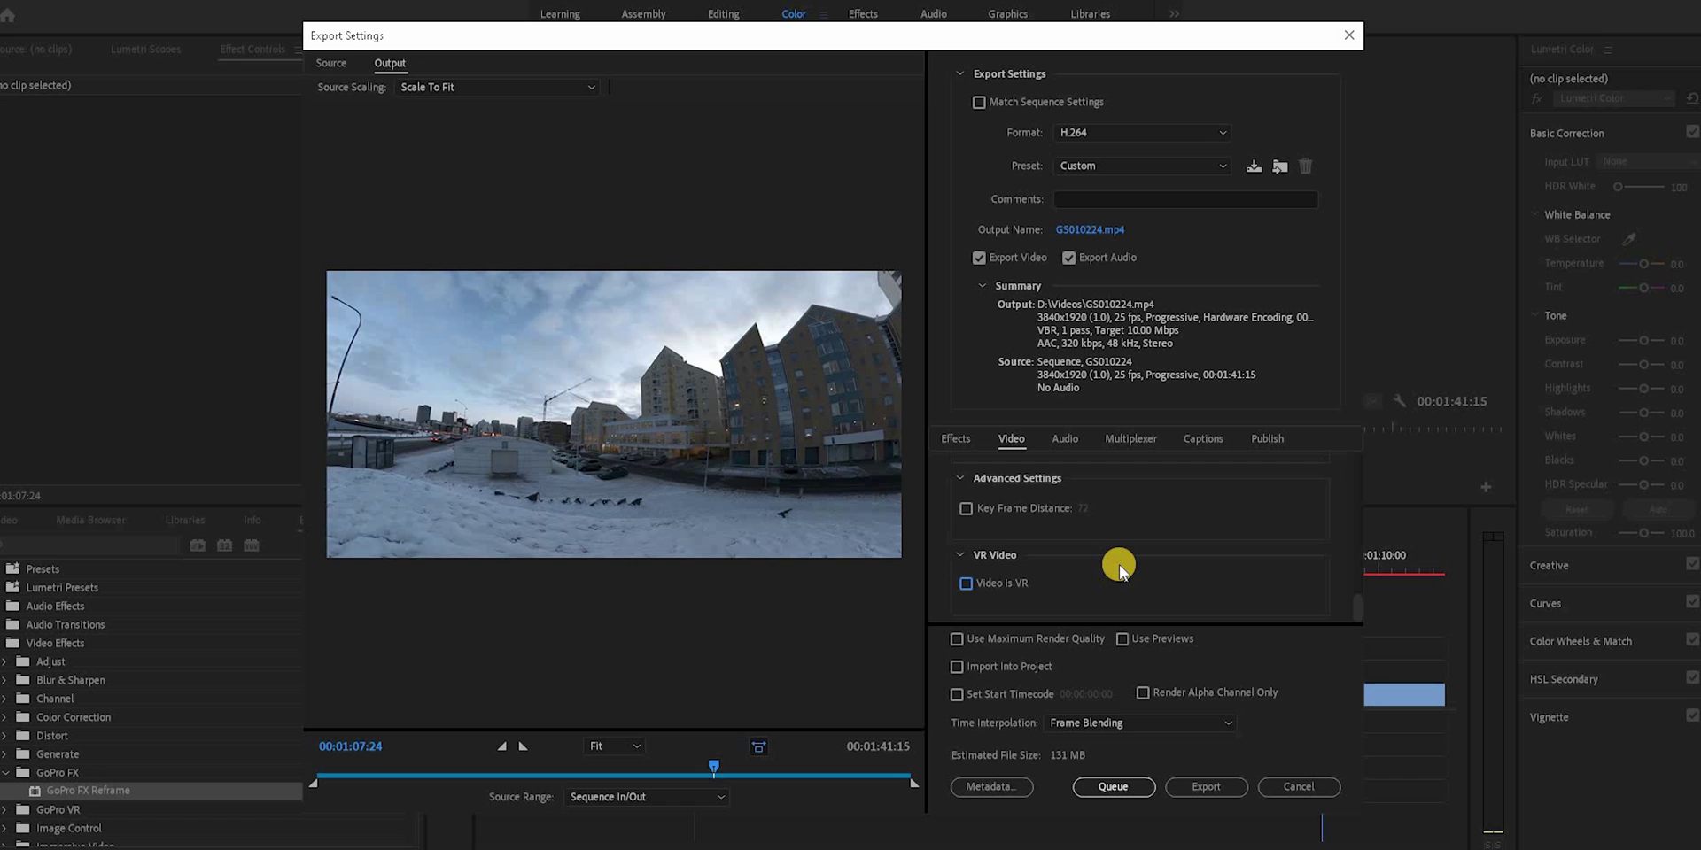
{"action": "scroll", "coordinate": [1111, 576], "scroll_direction": "up", "scroll_amount": 2}
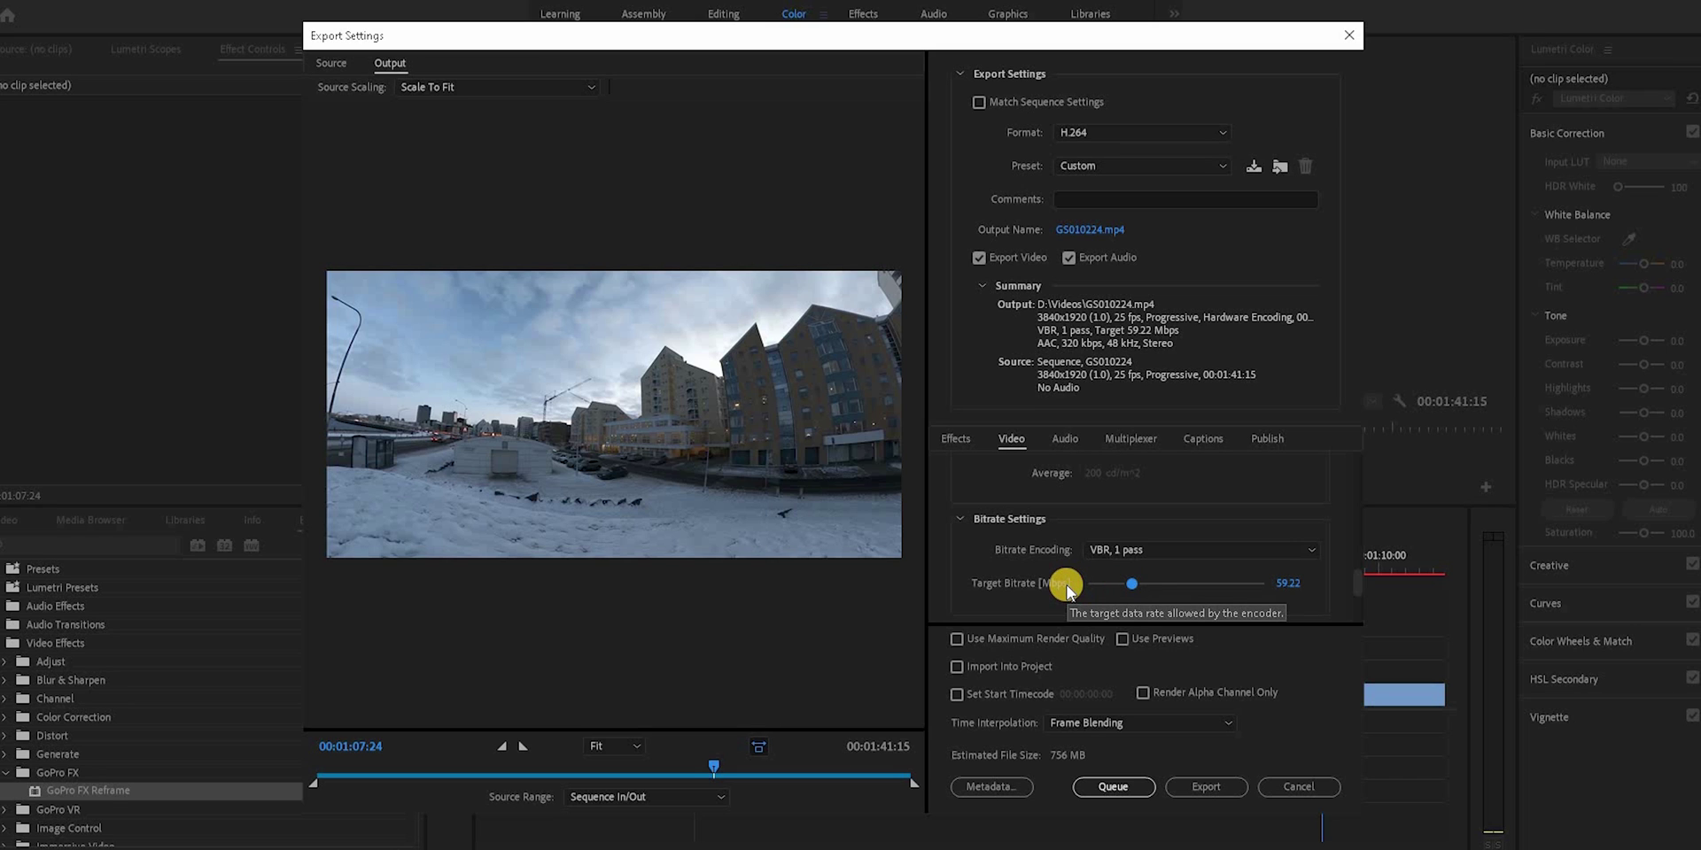
{"action": "left_click", "coordinate": [1298, 787]}
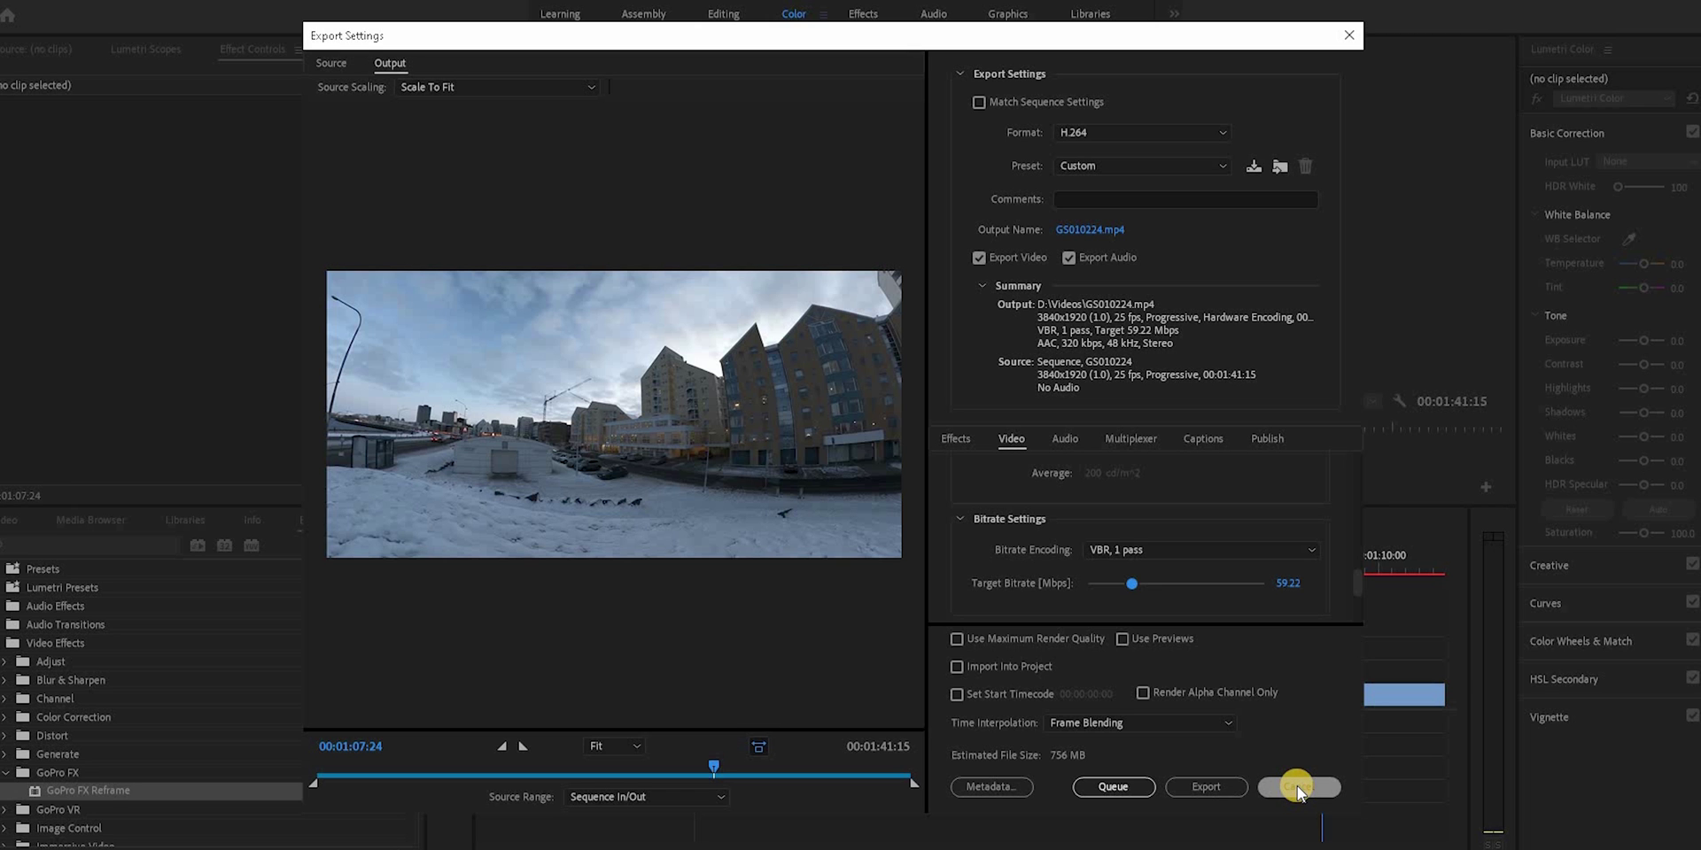